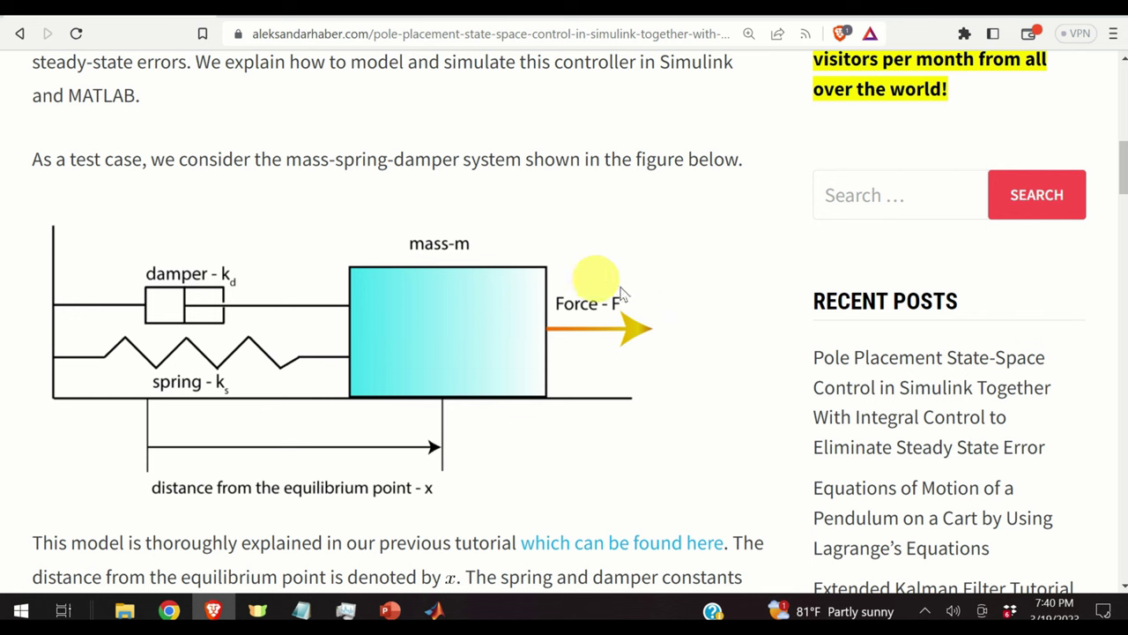
- Scroll down the article past equations (1)–(15) to the Figure 1 Ki/Kx block diagram
scroll(630, 313, "down", 4)
scroll(608, 349, "down", 2)
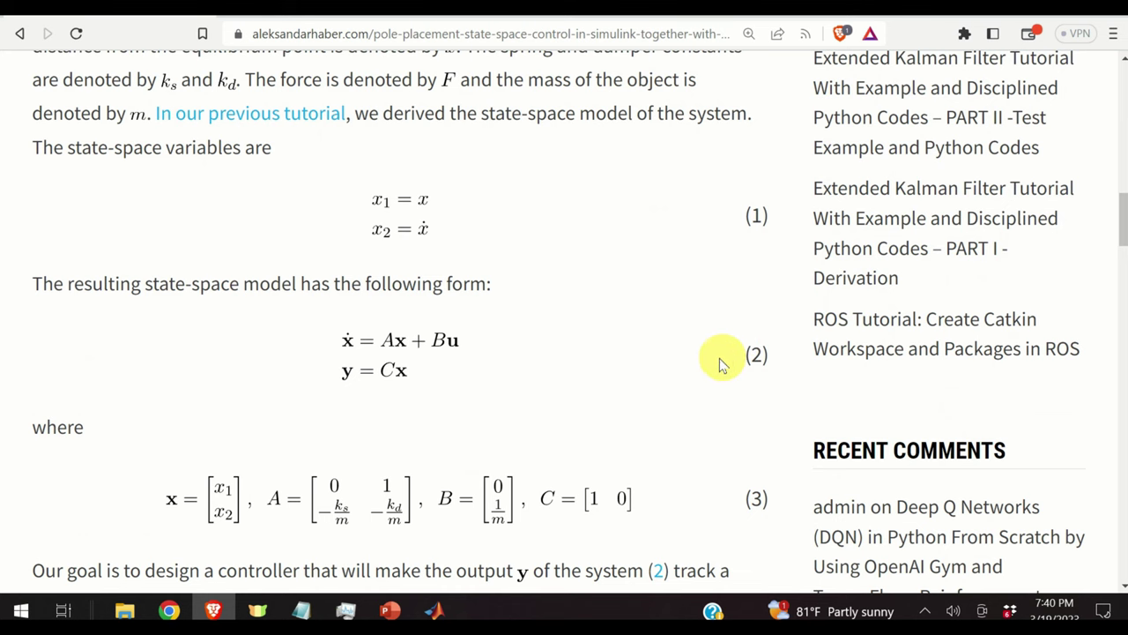
scroll(735, 500, "down", 1)
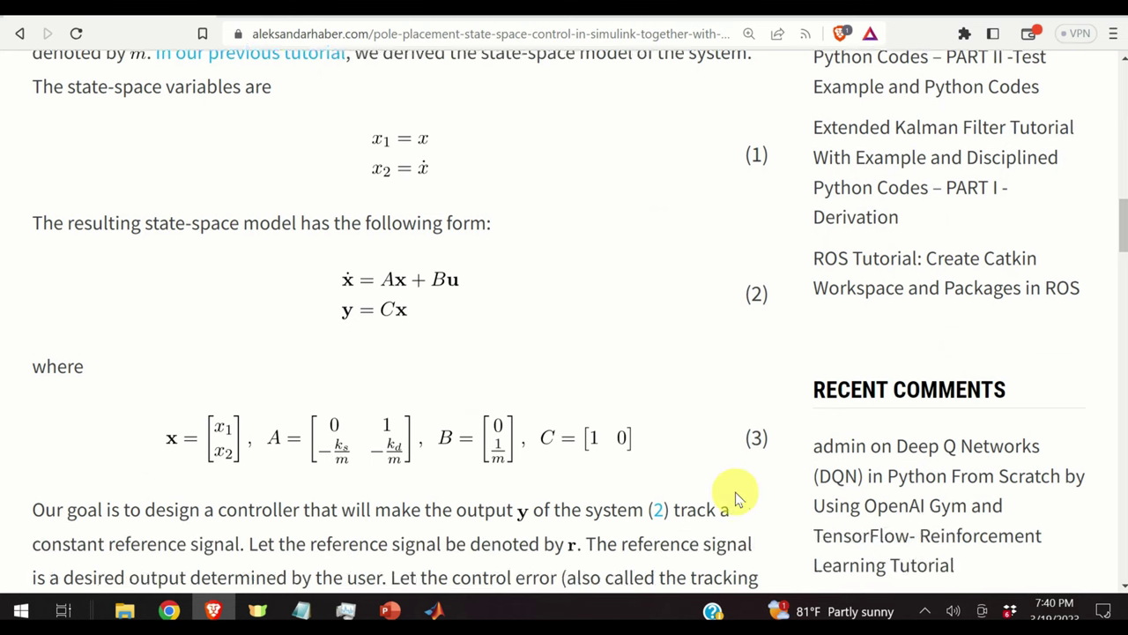
scroll(735, 499, "down", 3)
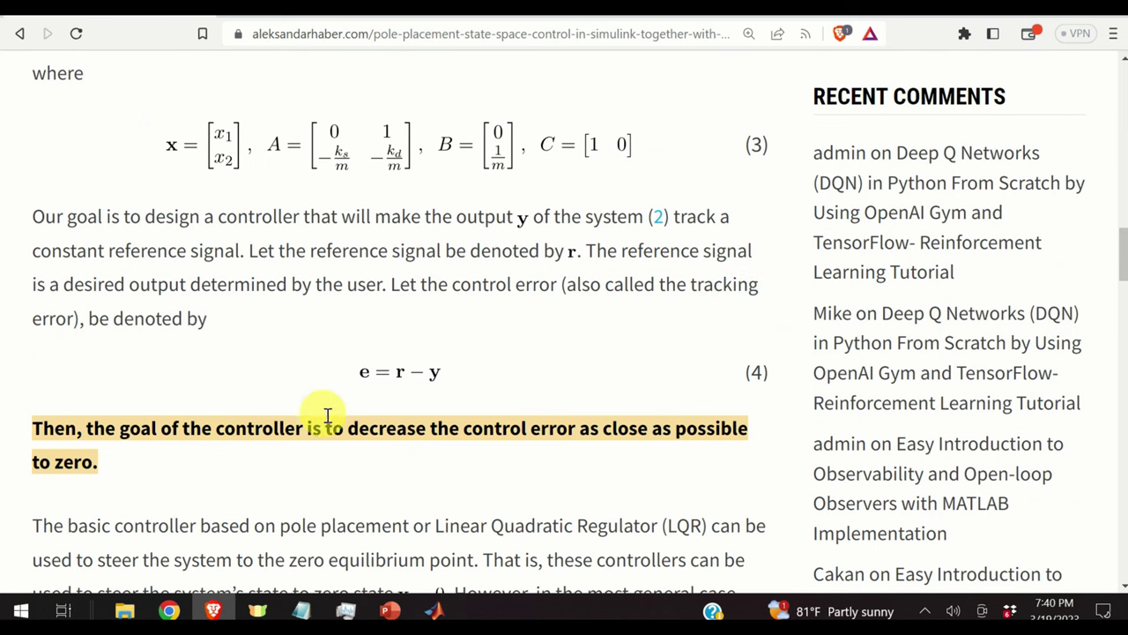
scroll(451, 465, "down", 5)
scroll(470, 468, "down", 6)
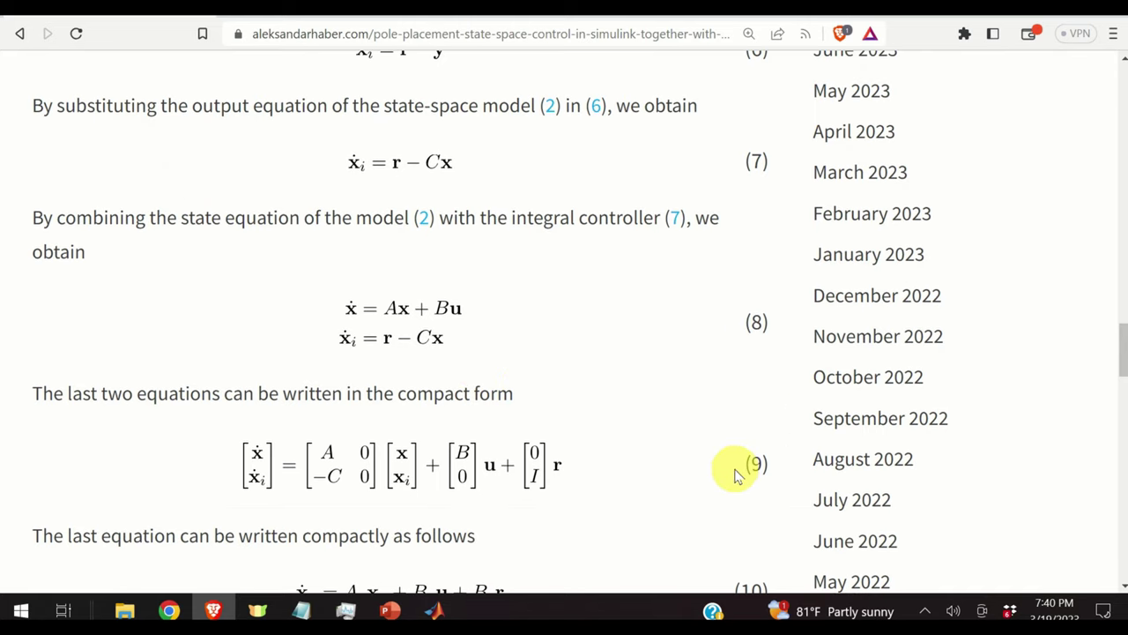
scroll(736, 474, "down", 3)
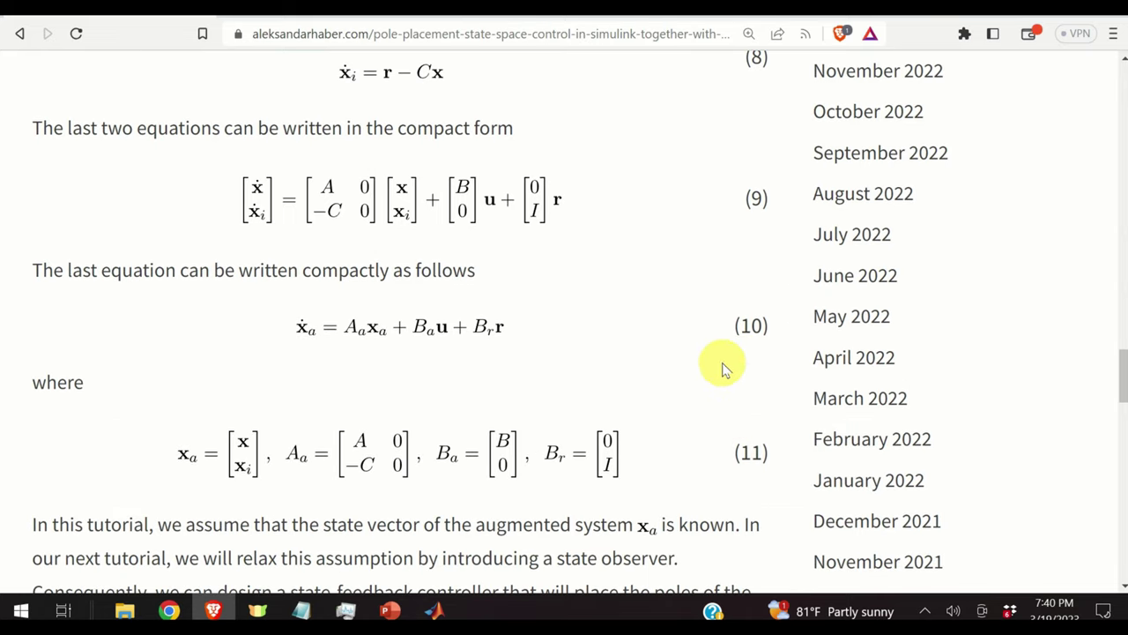
scroll(725, 370, "down", 2)
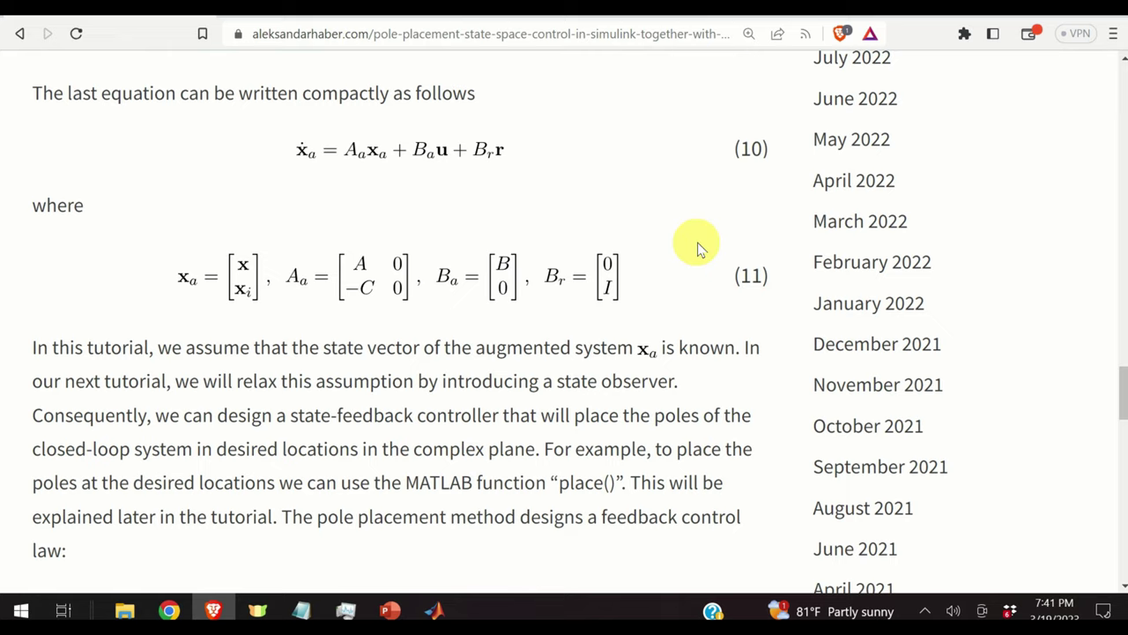
scroll(700, 265, "down", 8)
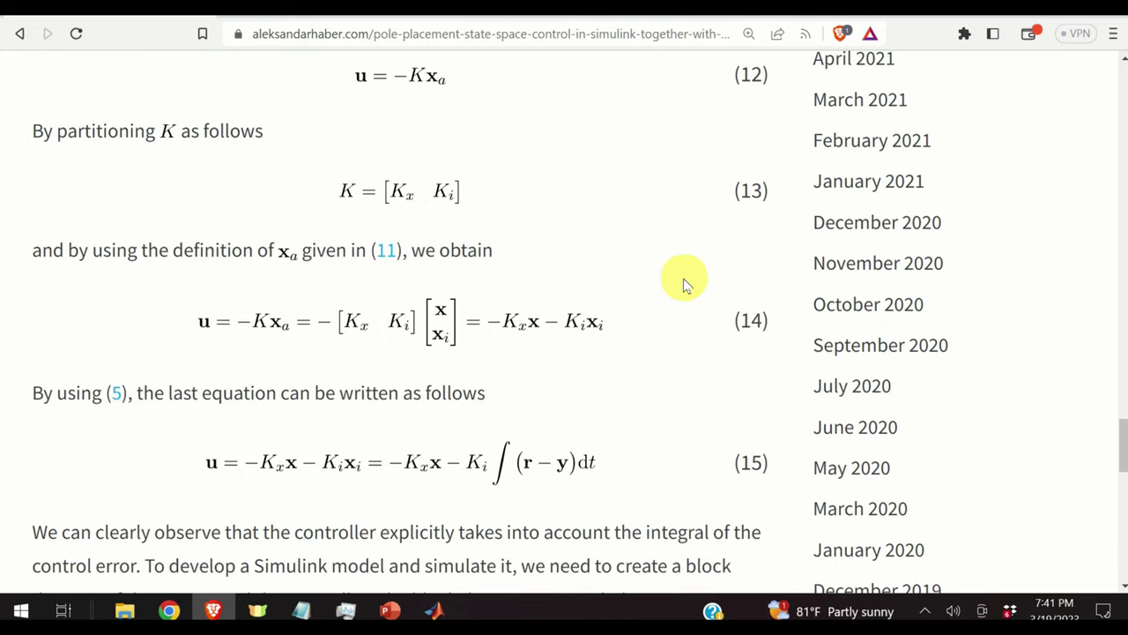
scroll(679, 291, "down", 1)
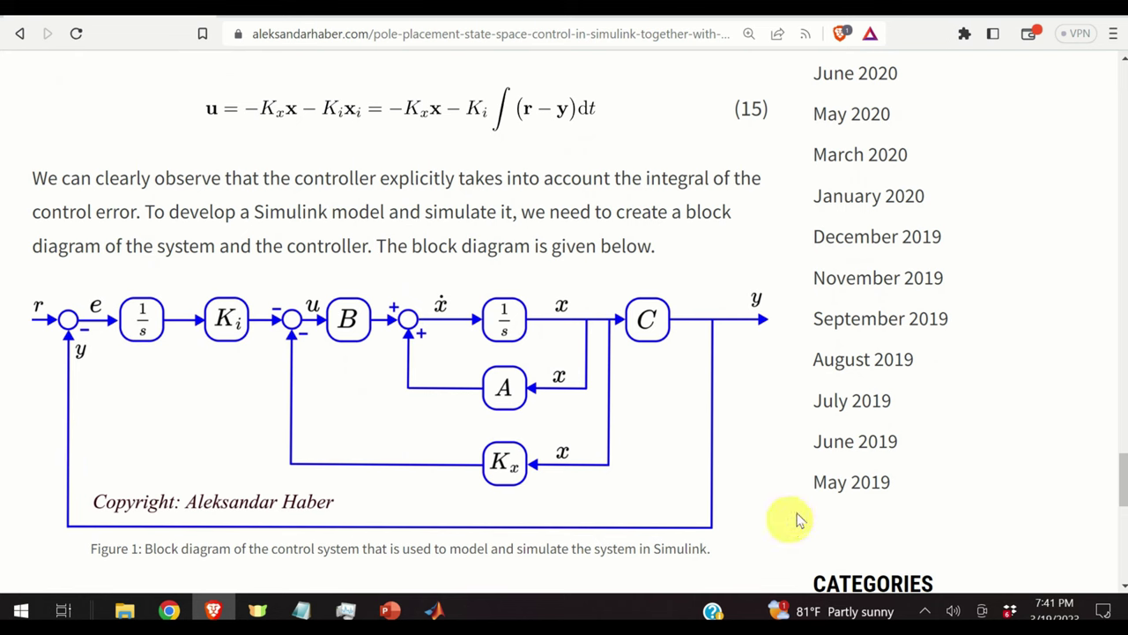
- Bring the Simulink block diagram to the front and run the simulation
mouse_move(432, 610)
left_click(505, 545)
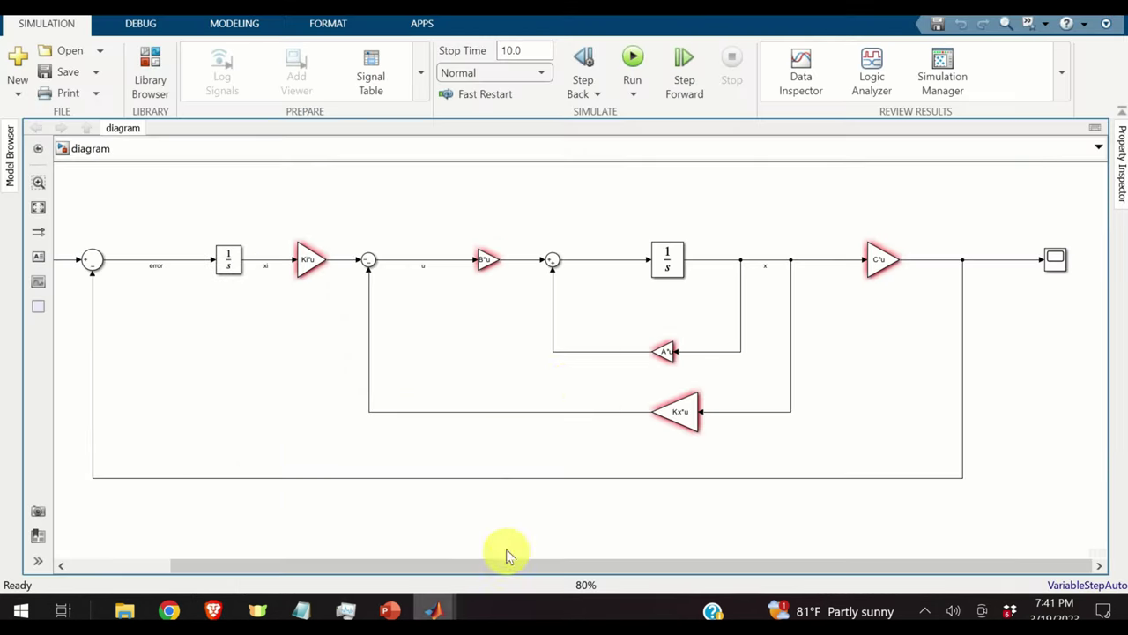
scroll(586, 377, "down", 2)
scroll(582, 378, "up", 2)
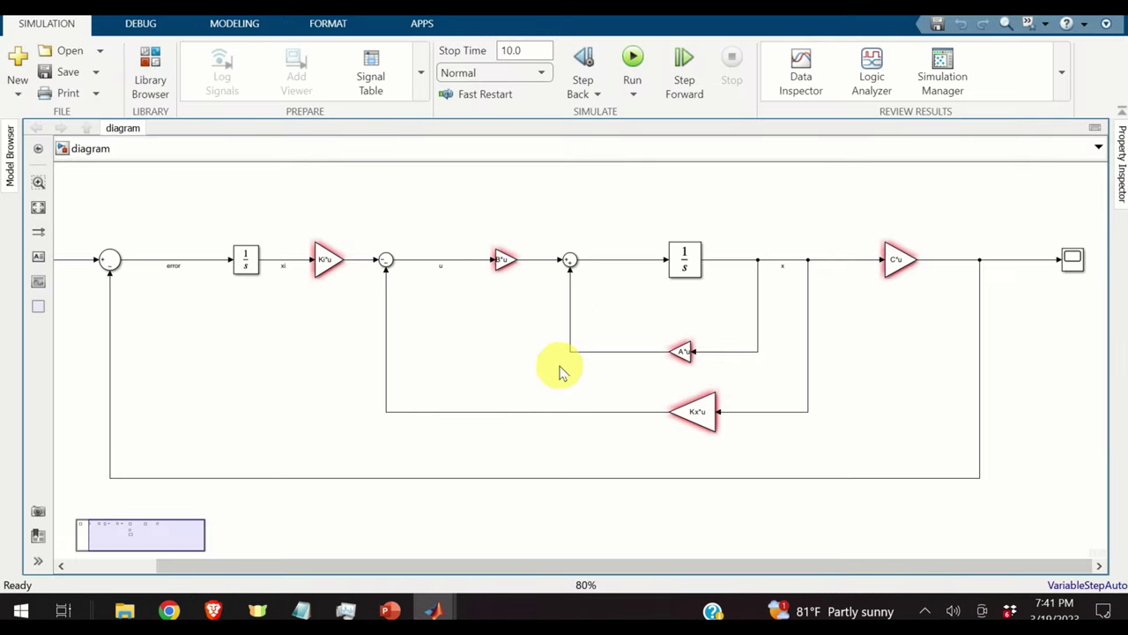
scroll(562, 376, "down", 1)
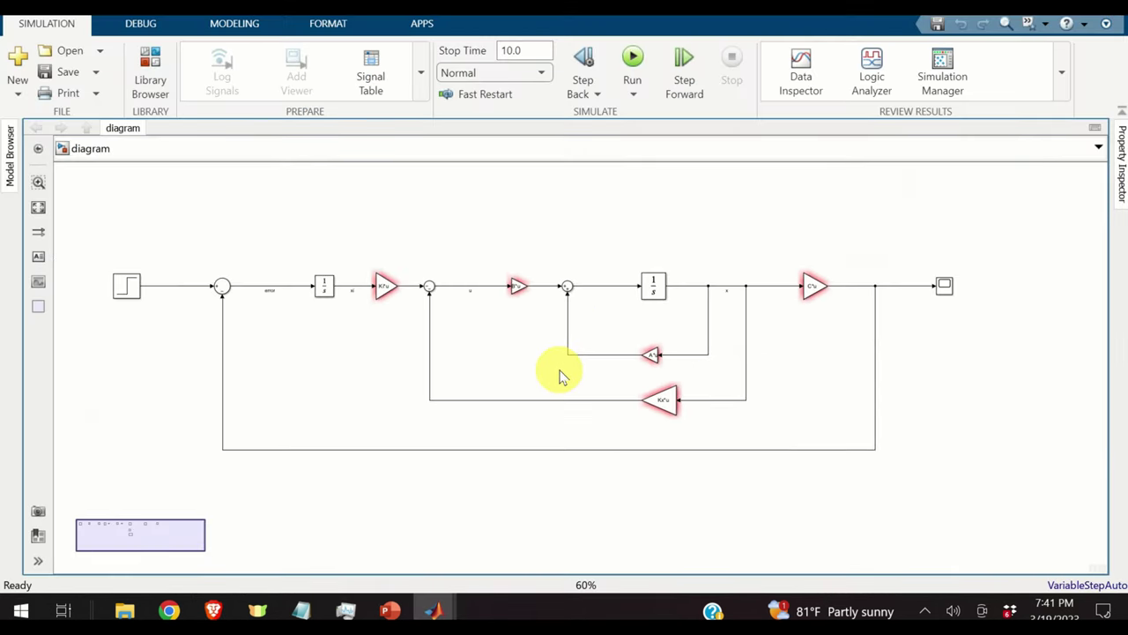
left_click(634, 62)
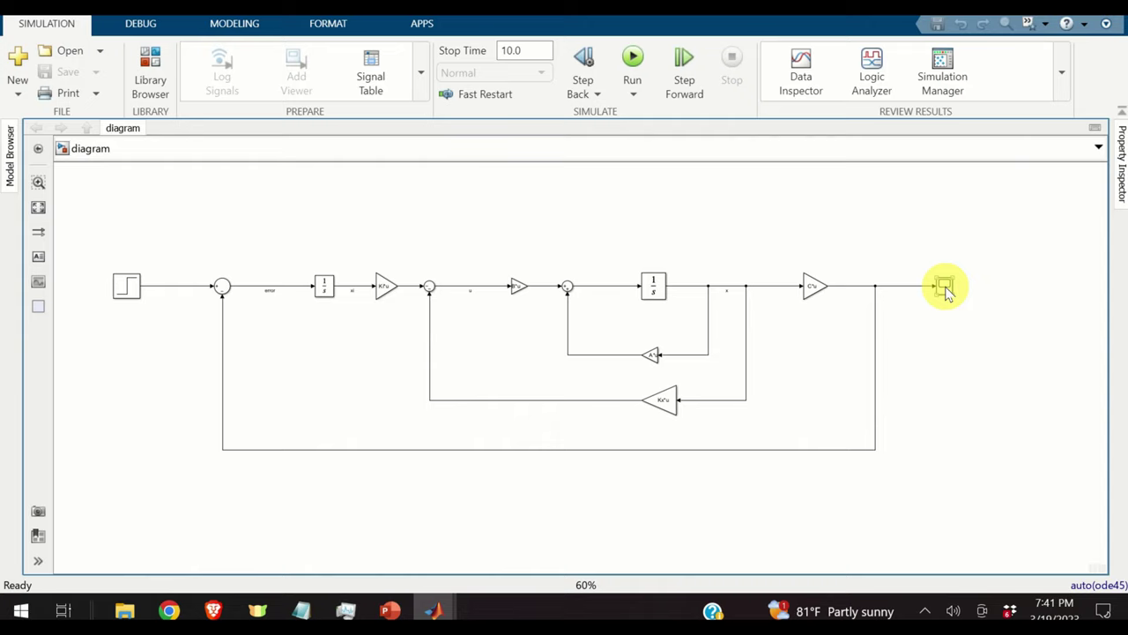
- Open the output Scope to view the response, then return to the tutorial article
left_click(944, 291)
double_click(944, 291)
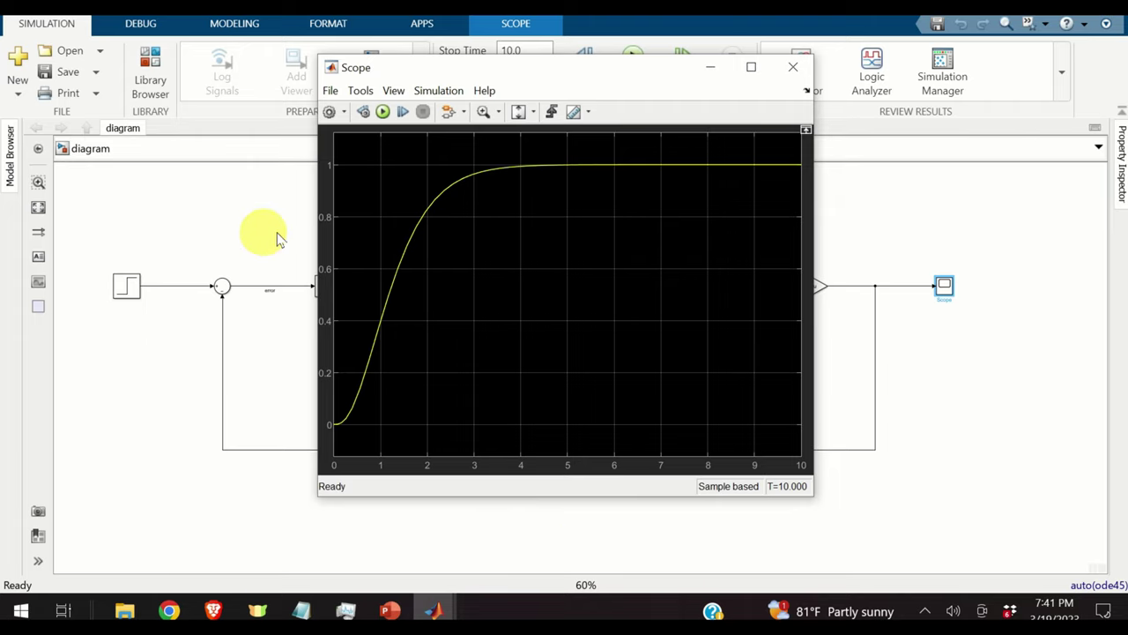
left_click(134, 293)
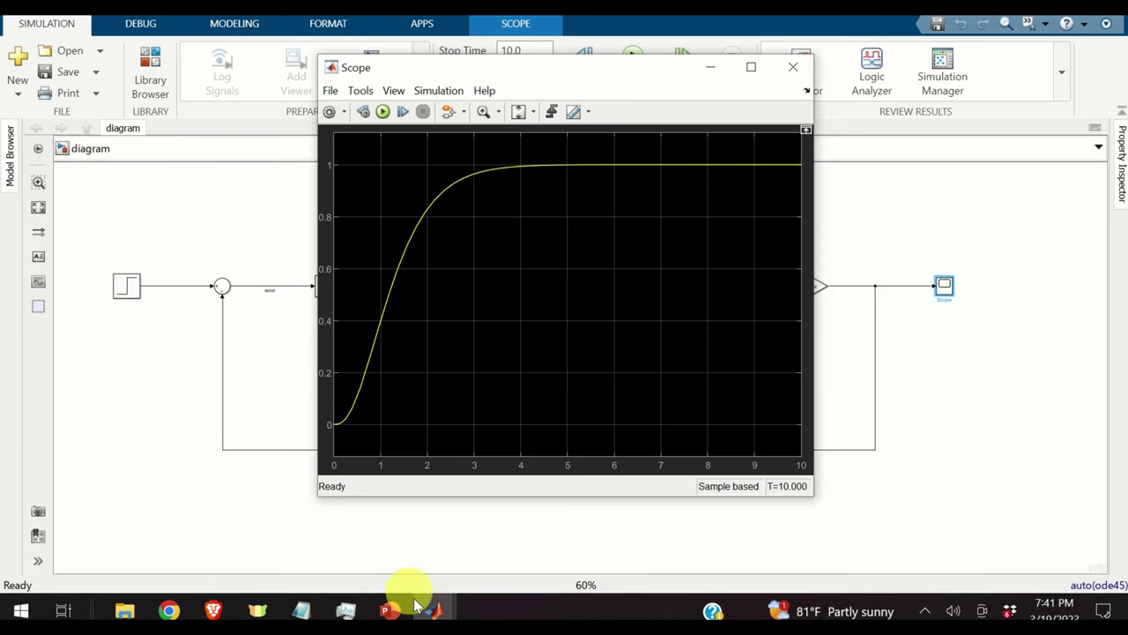
left_click(213, 609)
- Scroll the article back up to the mass-spring-damper figure with k_d, k_s and F
scroll(496, 403, "up", 20)
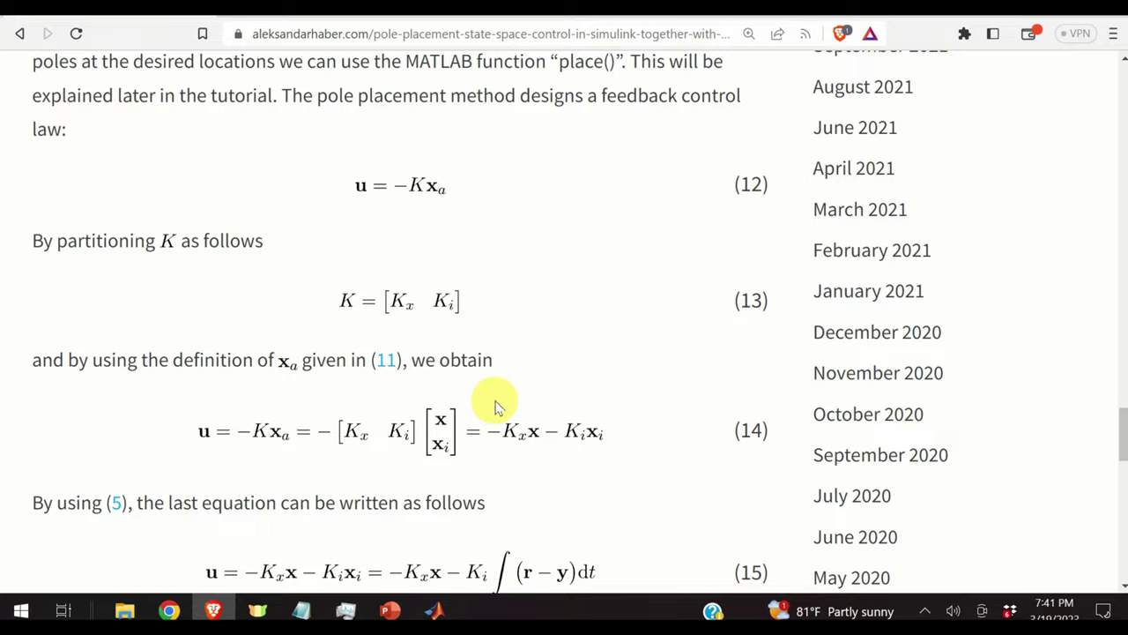
scroll(468, 410, "up", 10)
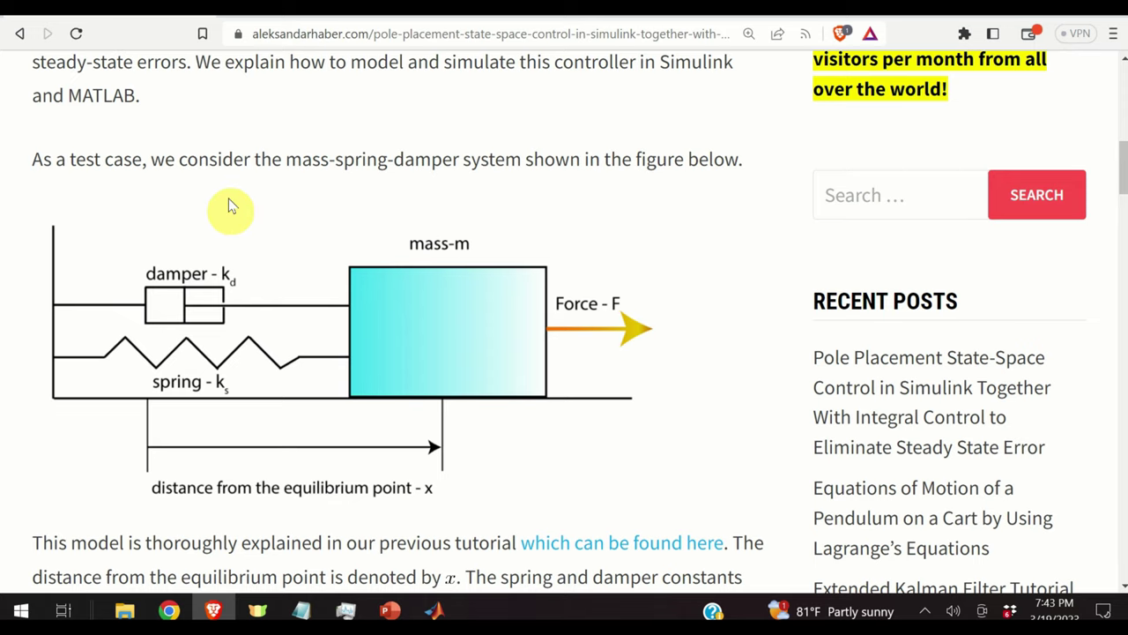
- Read down through the state-space variables to equations (2)–(3) and e = r − y
scroll(262, 107, "down", 1)
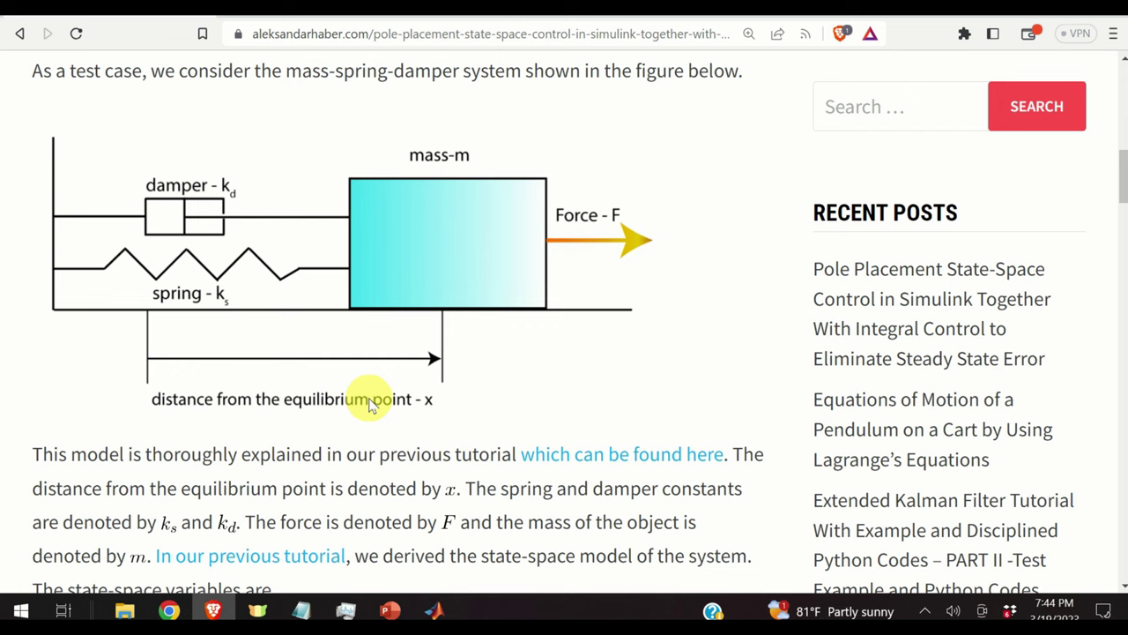
scroll(410, 397, "down", 2)
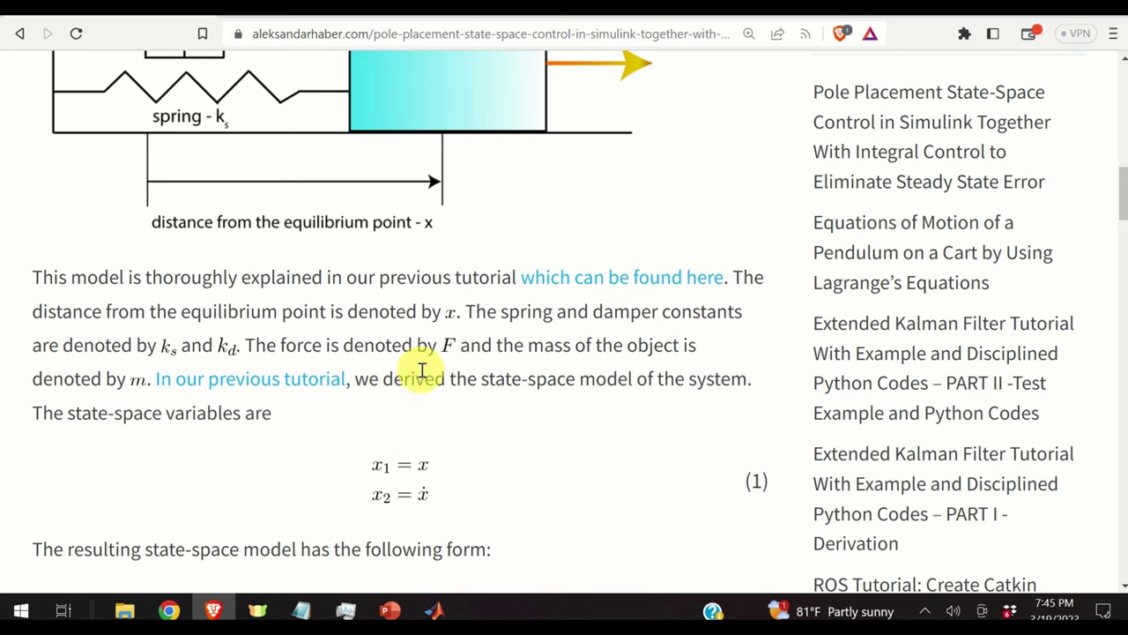
scroll(480, 330, "down", 1)
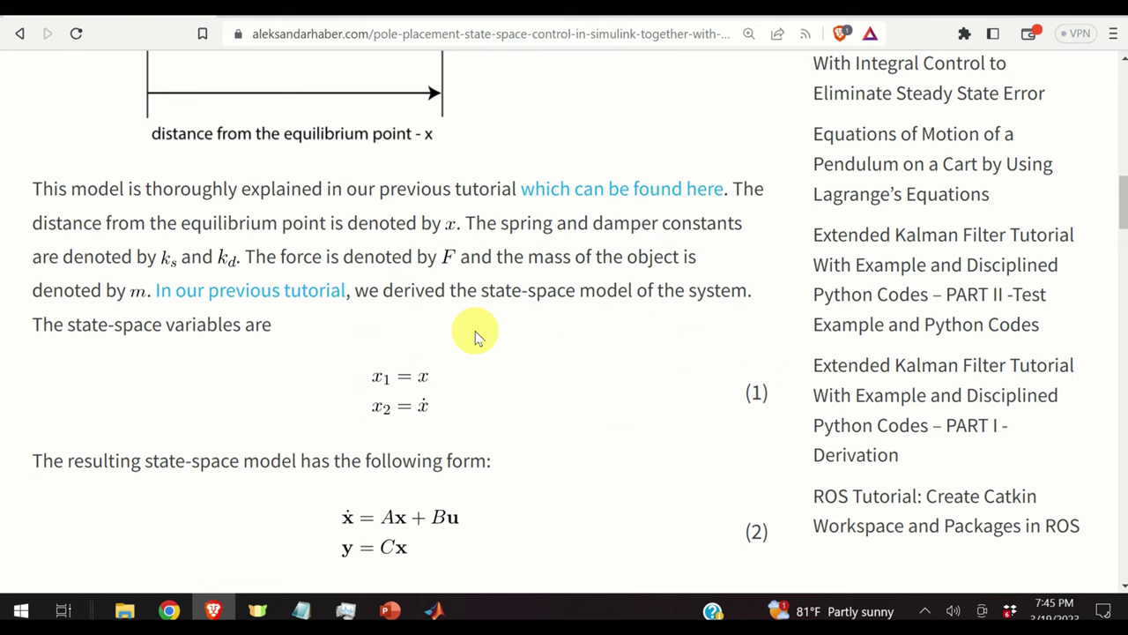
scroll(476, 336, "up", 1)
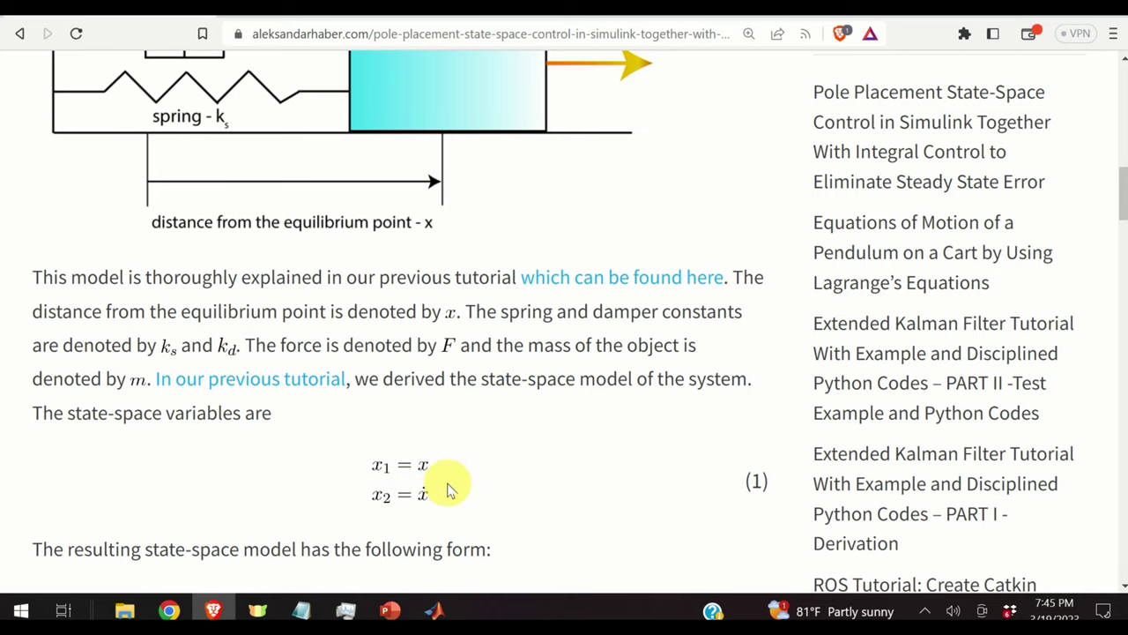
scroll(451, 485, "down", 1)
scroll(452, 483, "down", 1)
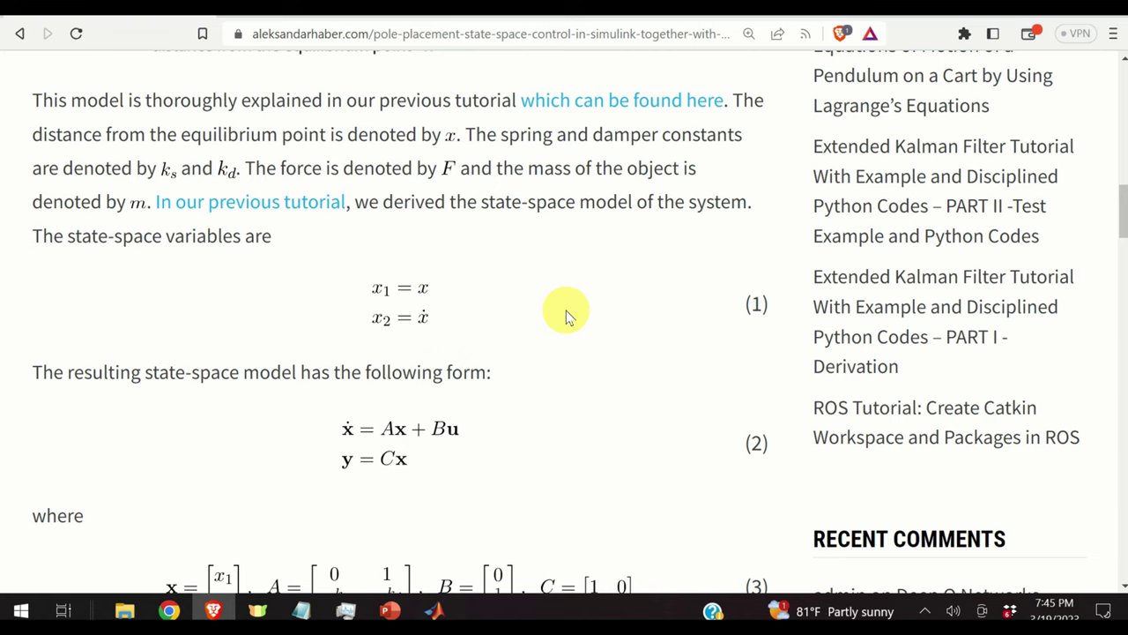
scroll(546, 352, "down", 1)
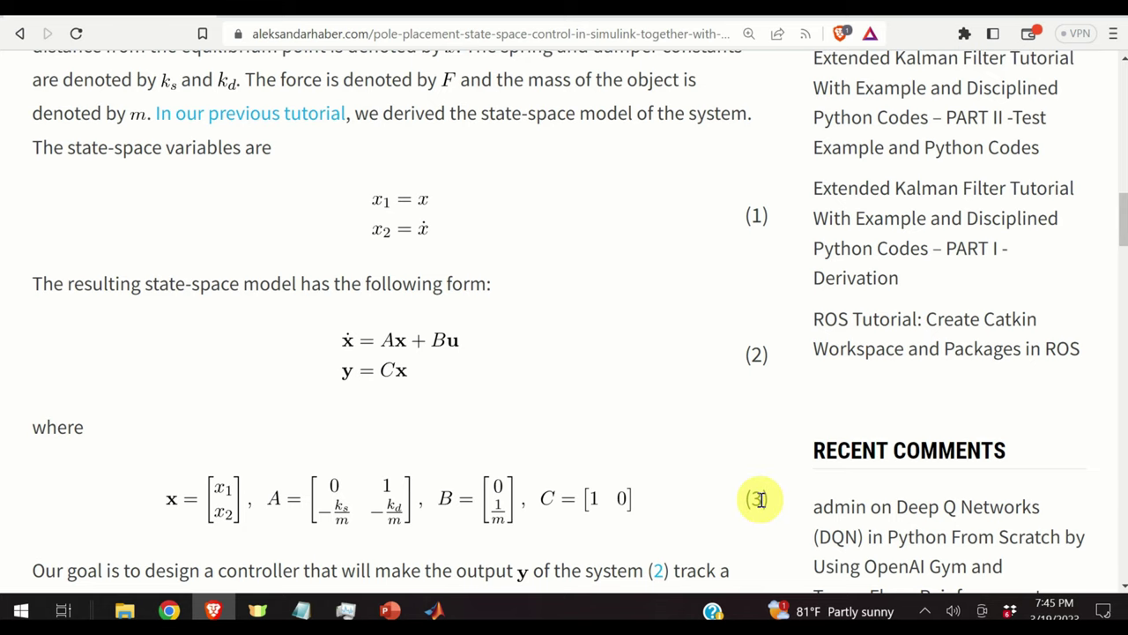
scroll(759, 500, "down", 1)
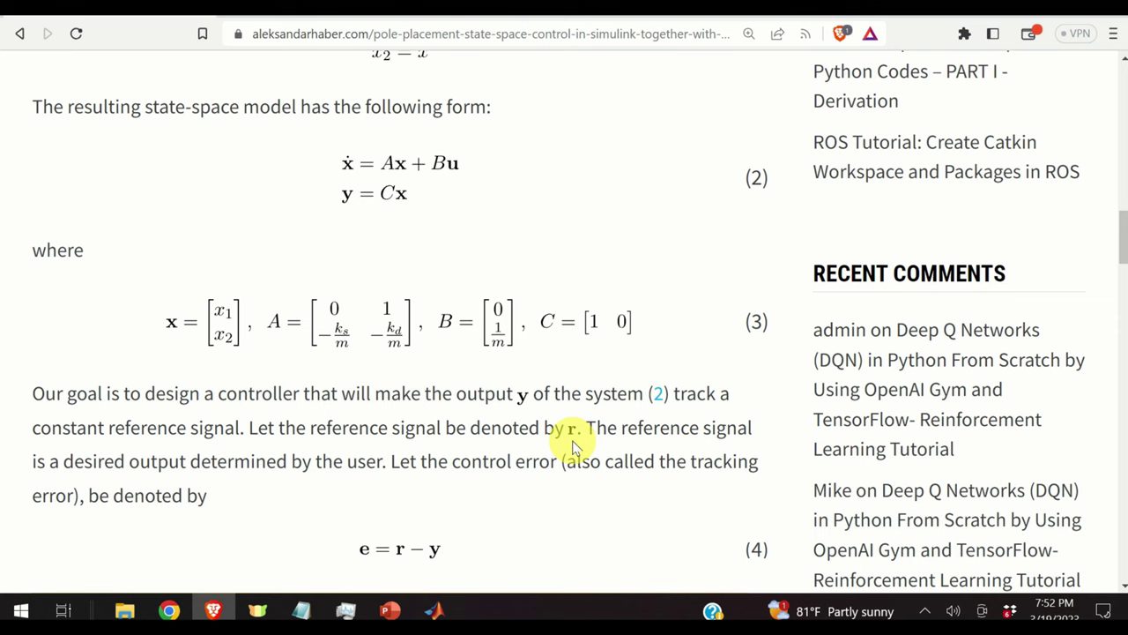
- Scroll to the integrator paragraph and equation (5) defining xi as the error integral
scroll(629, 436, "up", 9)
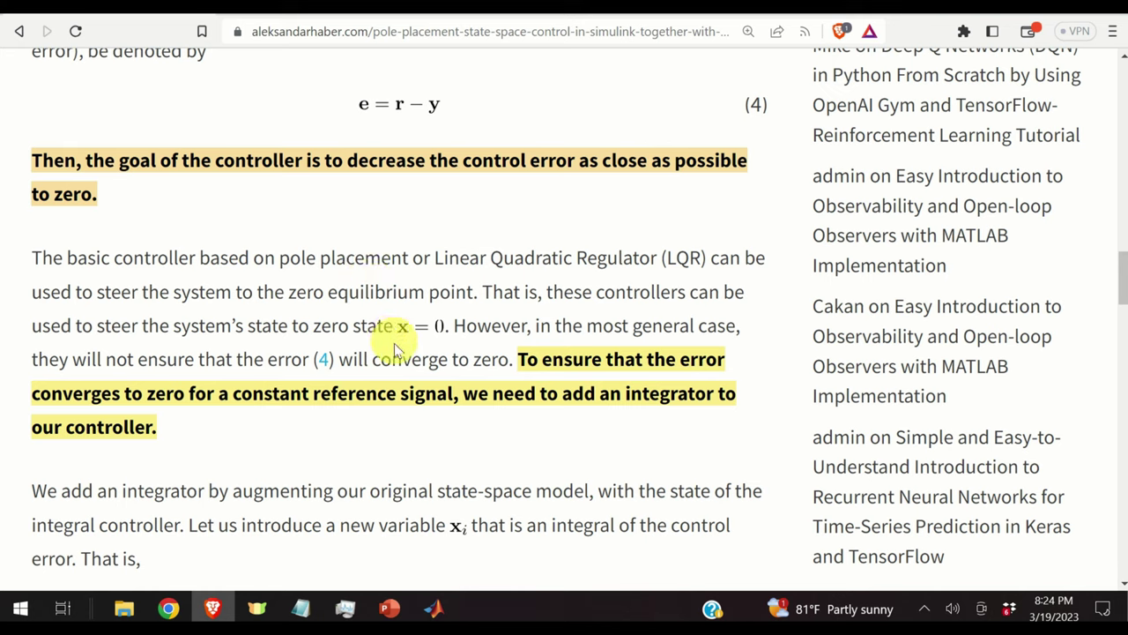
scroll(430, 355, "up", 4)
scroll(432, 354, "up", 9)
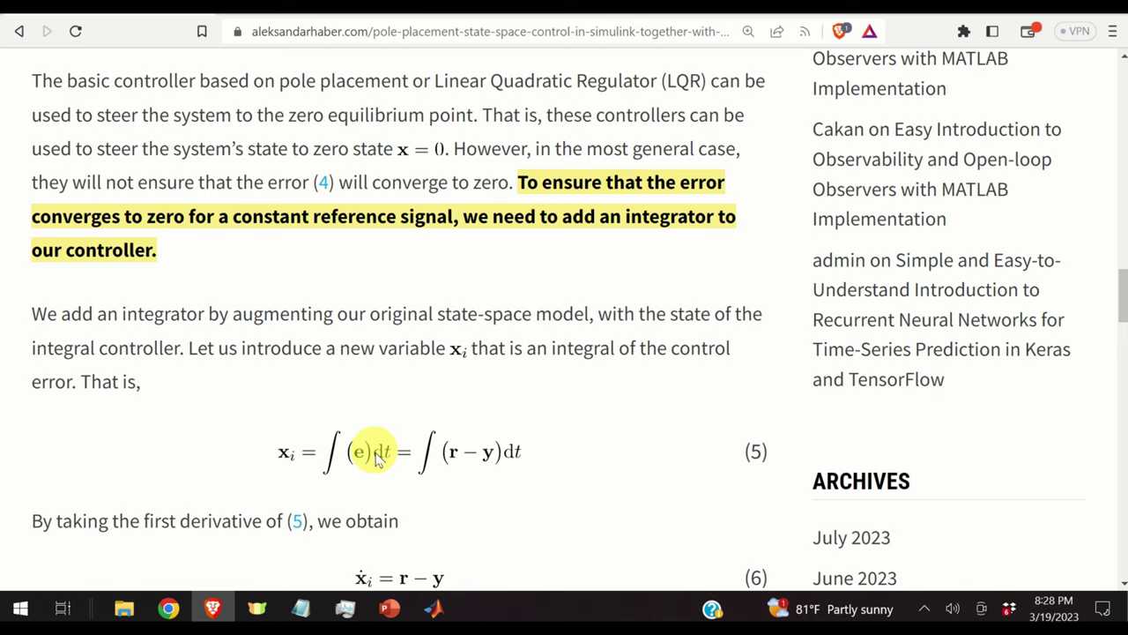
- Scroll from equation (8) down to the augmented matrices in equations (10)–(11)
scroll(362, 445, "down", 1)
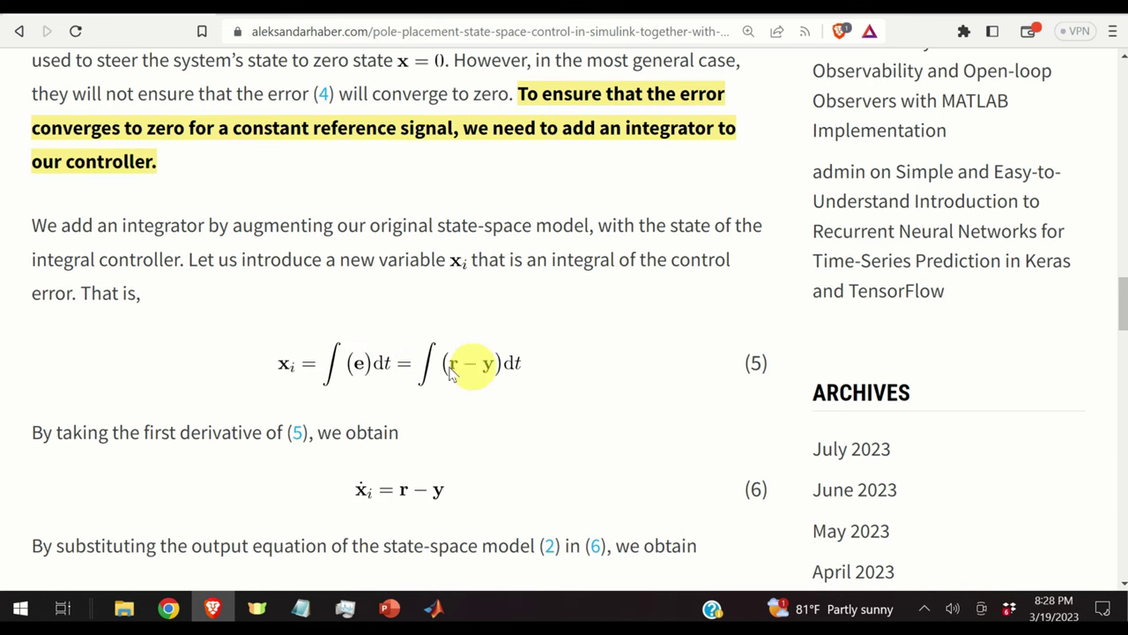
scroll(670, 423, "down", 2)
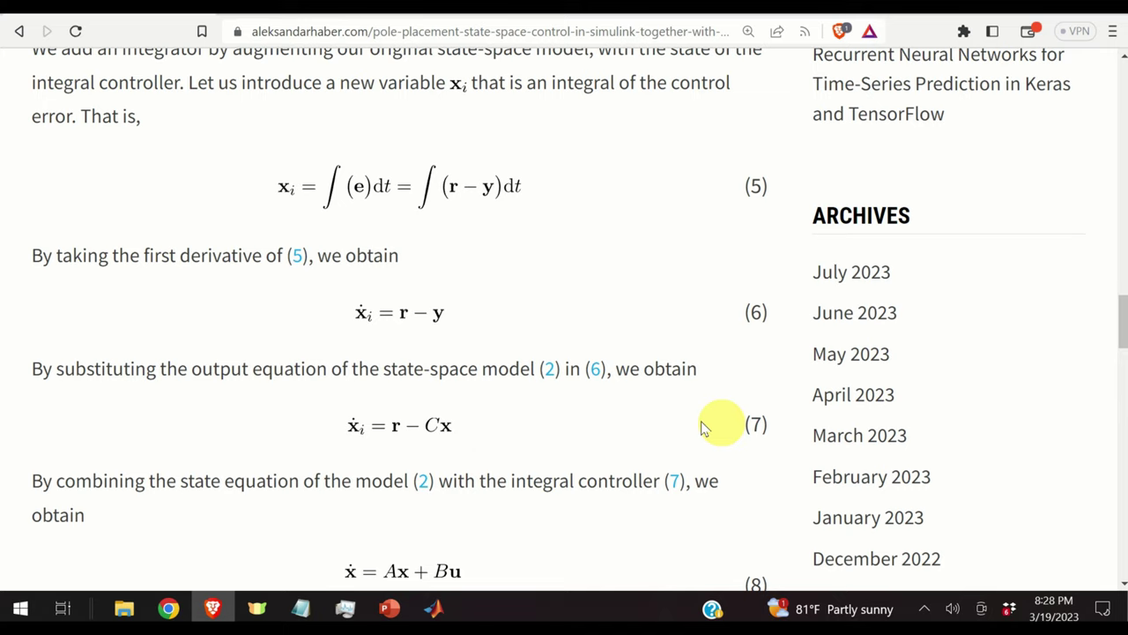
scroll(670, 397, "down", 1)
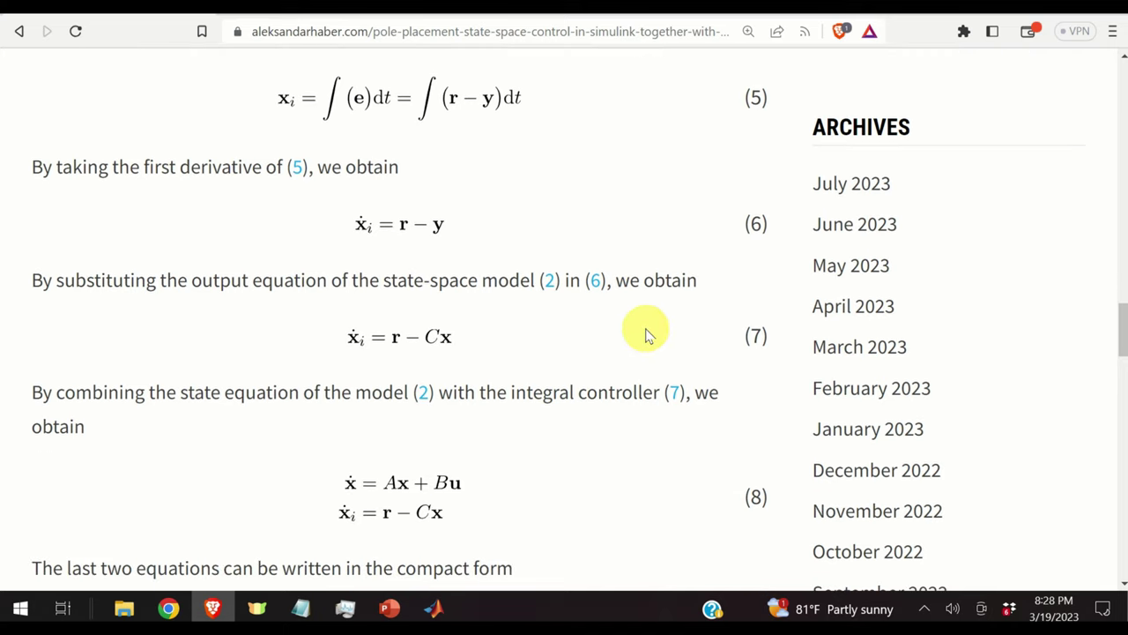
scroll(645, 333, "down", 1)
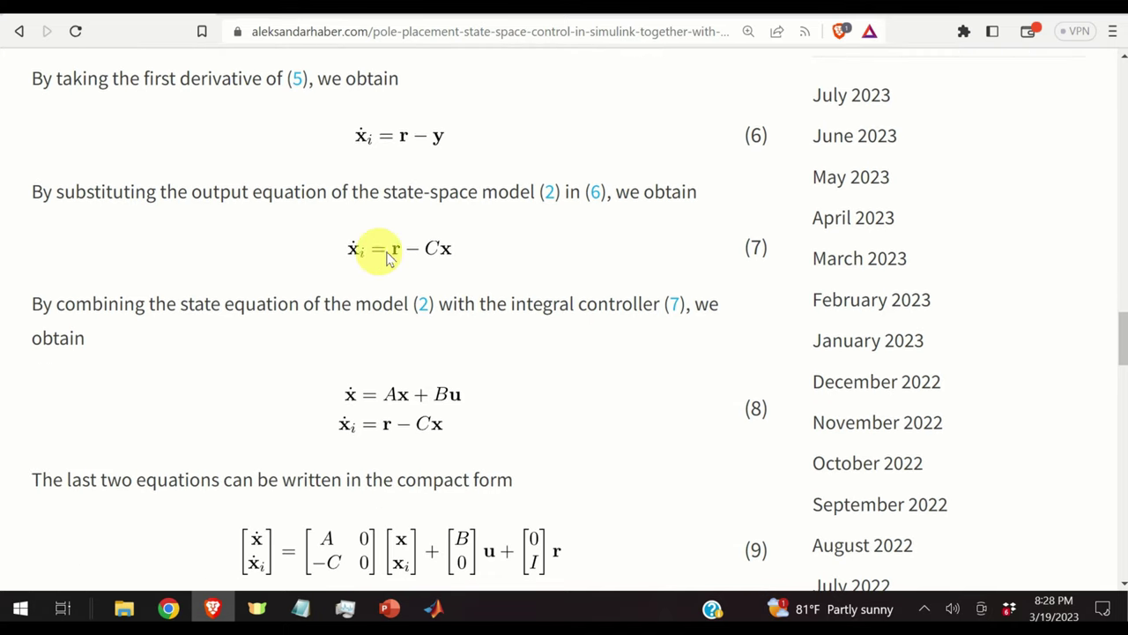
scroll(511, 278, "down", 1)
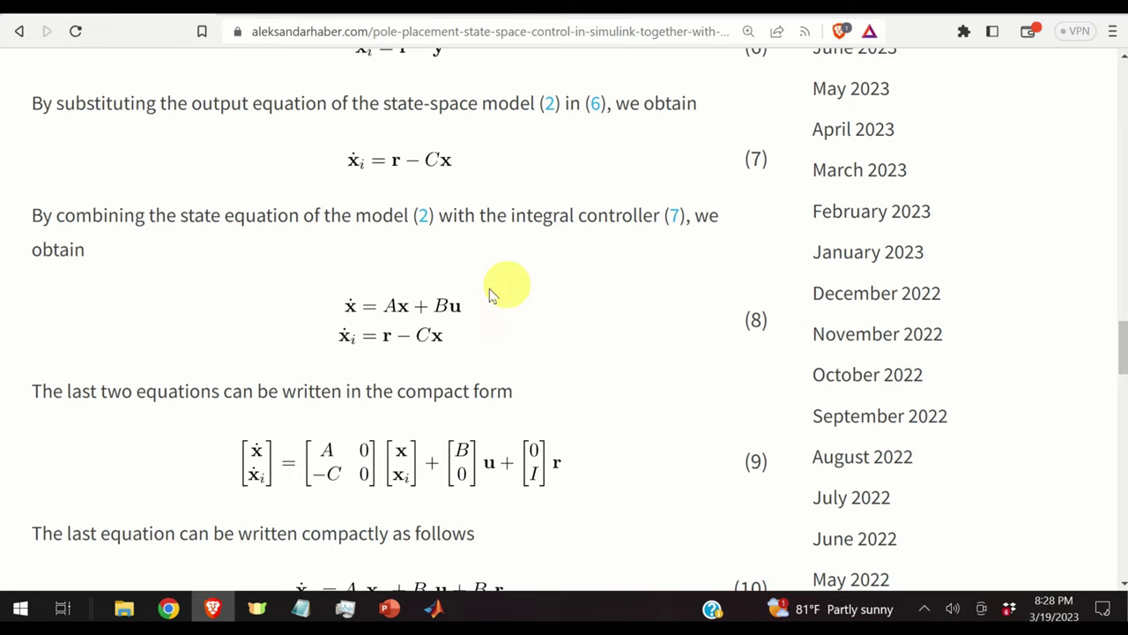
scroll(305, 309, "down", 1)
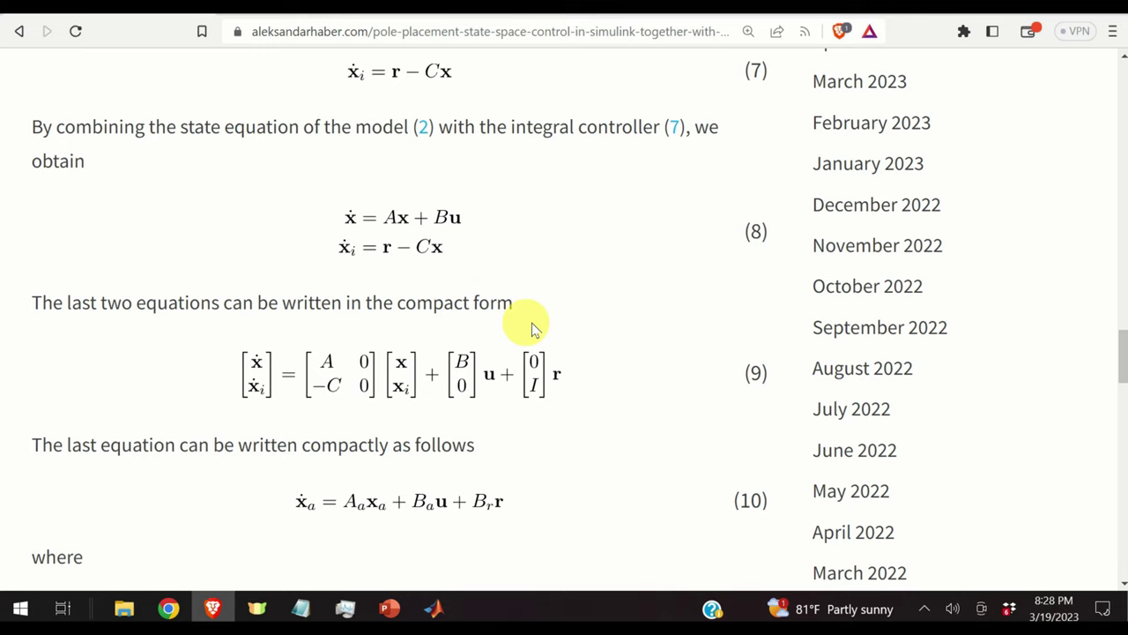
scroll(629, 322, "down", 1)
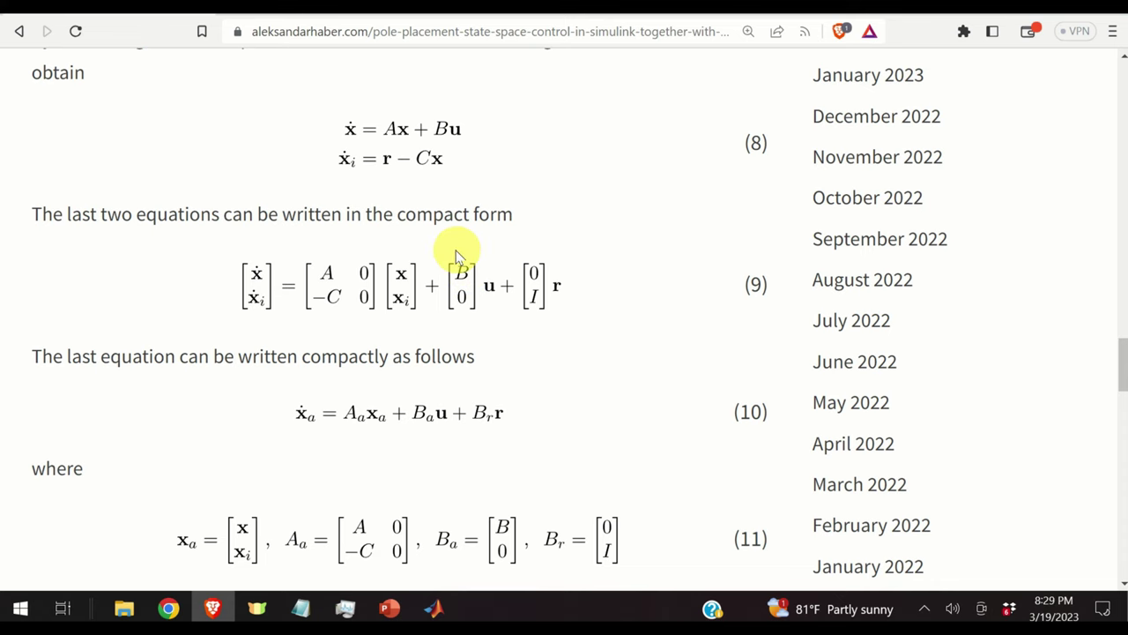
scroll(524, 311, "down", 2)
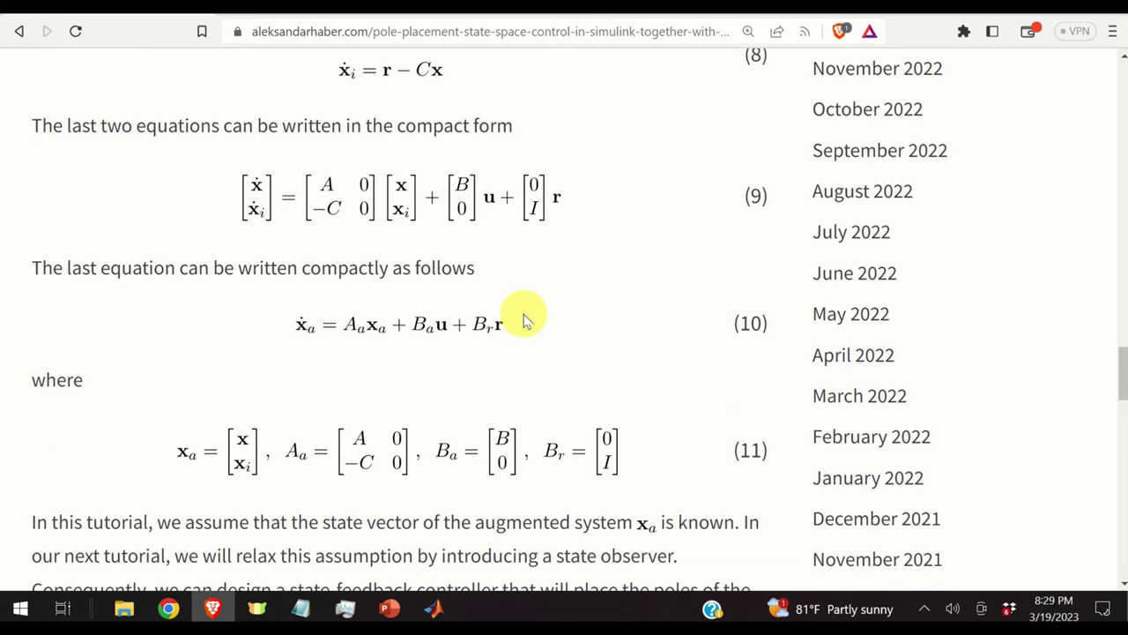
scroll(523, 323, "down", 1)
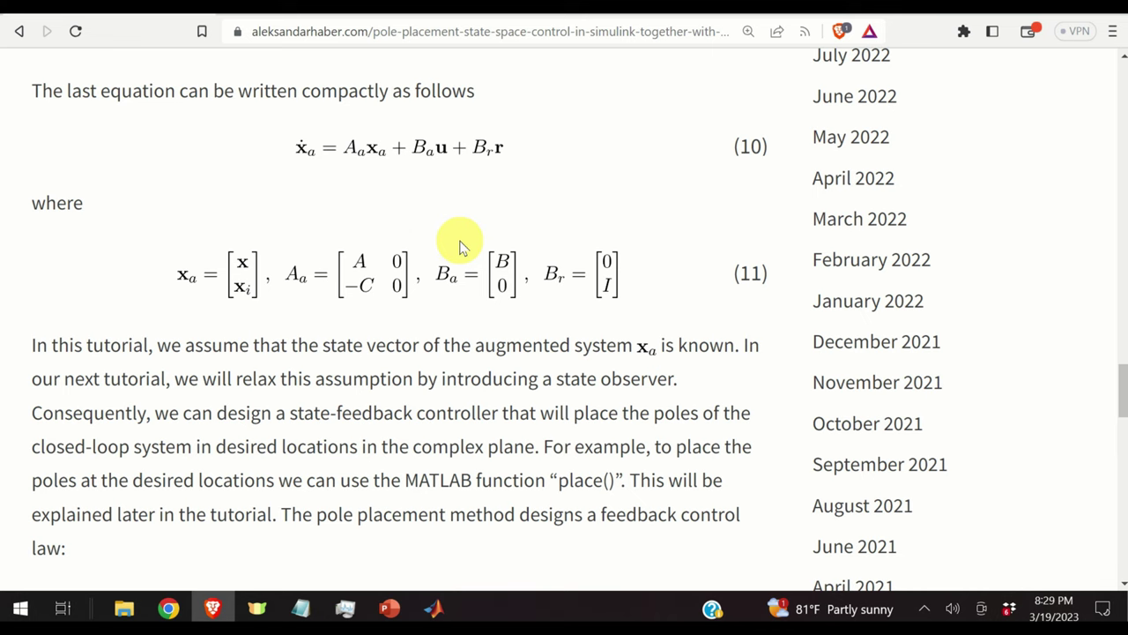
scroll(458, 241, "down", 1)
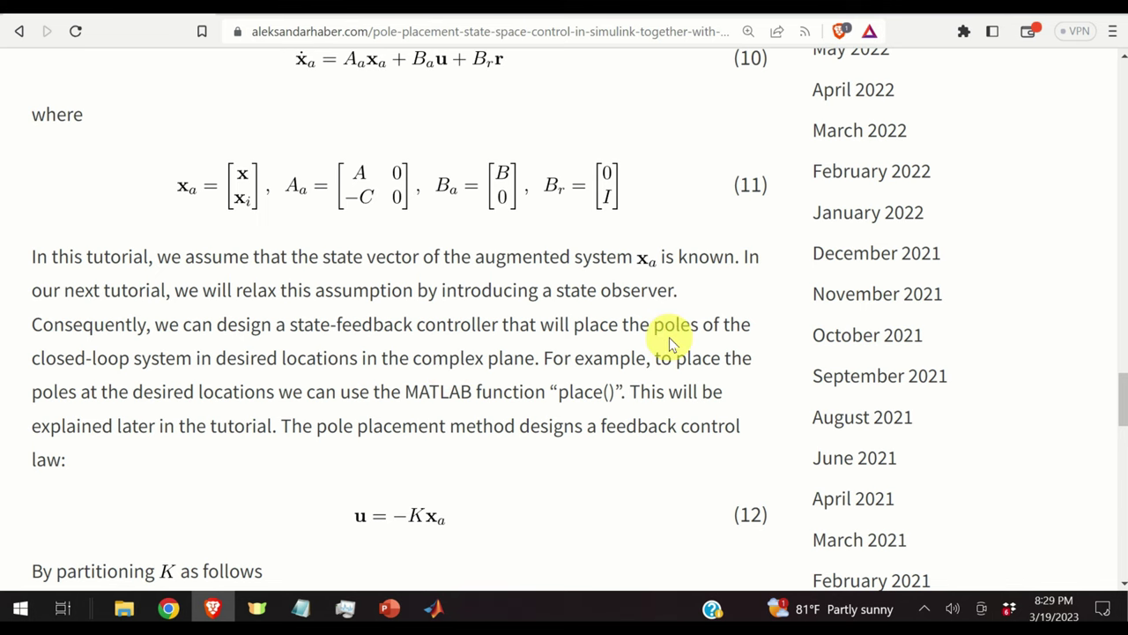
scroll(663, 336, "down", 1)
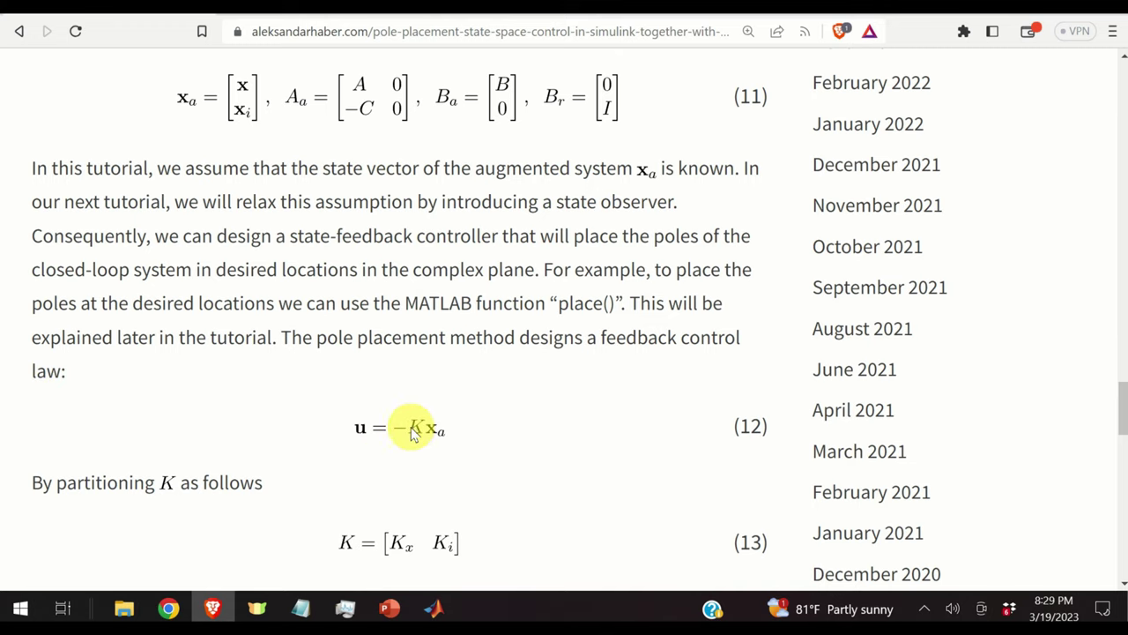
scroll(414, 432, "down", 1)
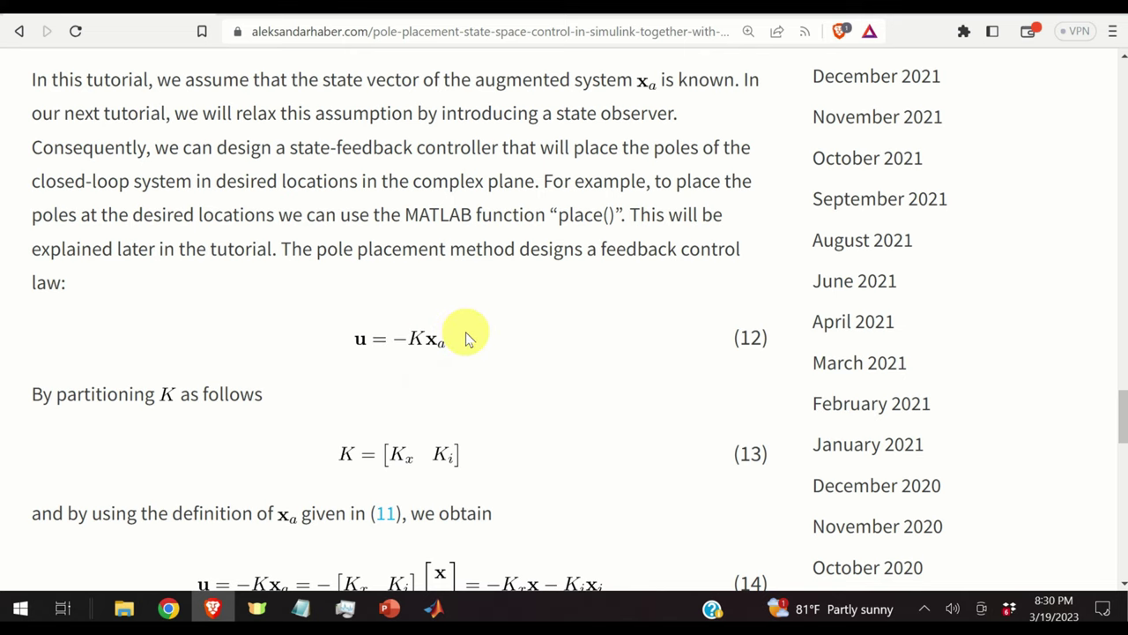
scroll(501, 314, "down", 1)
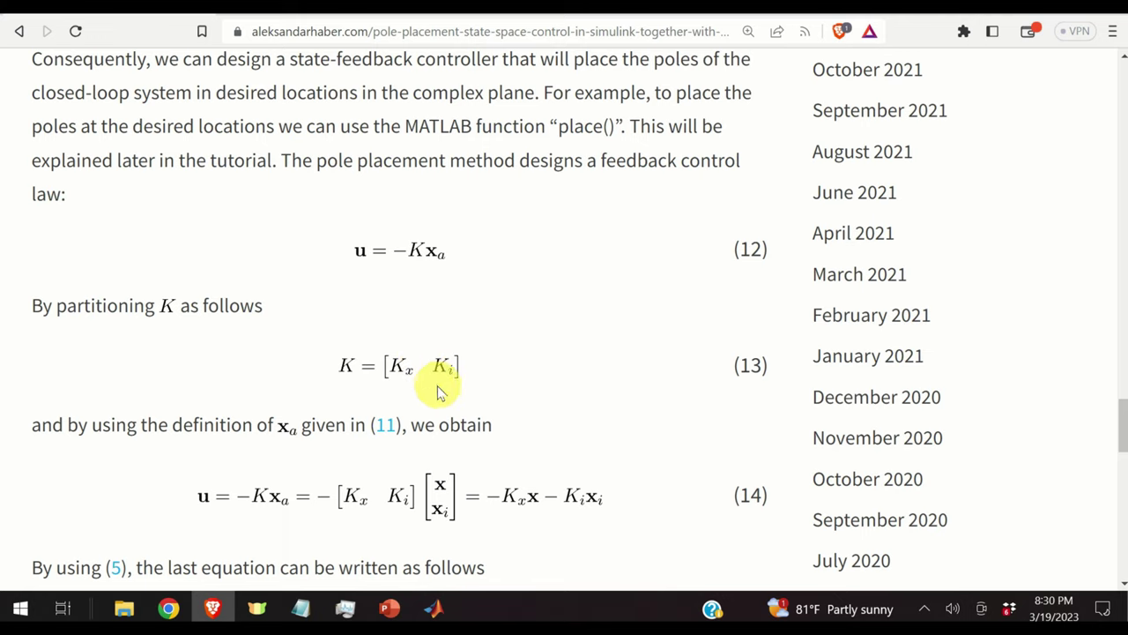
scroll(441, 387, "down", 1)
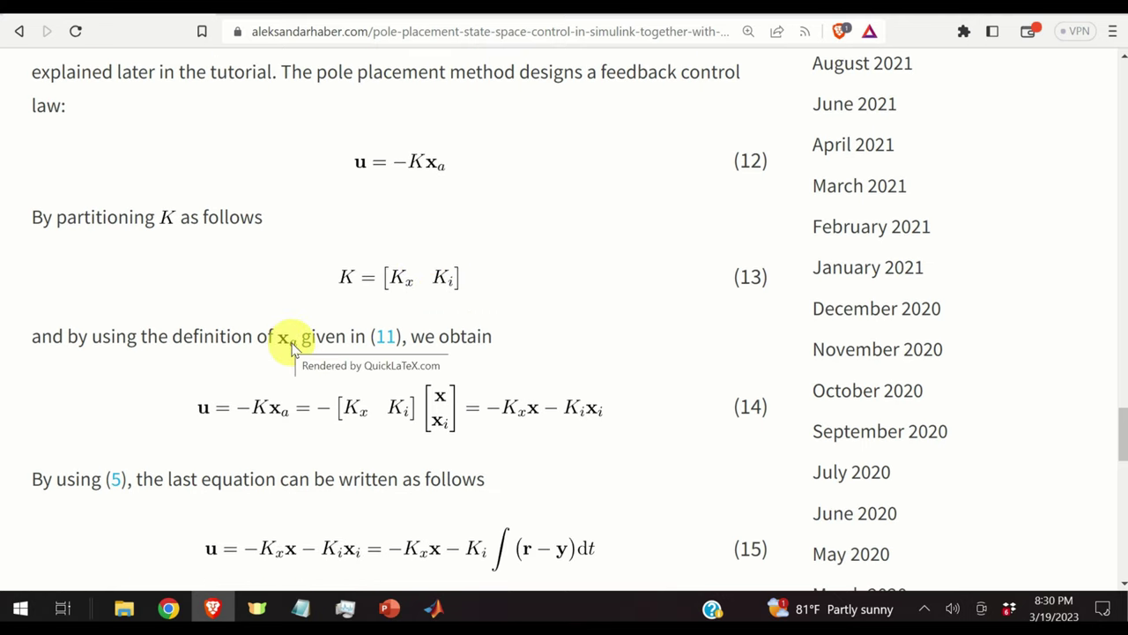
scroll(293, 351, "up", 5)
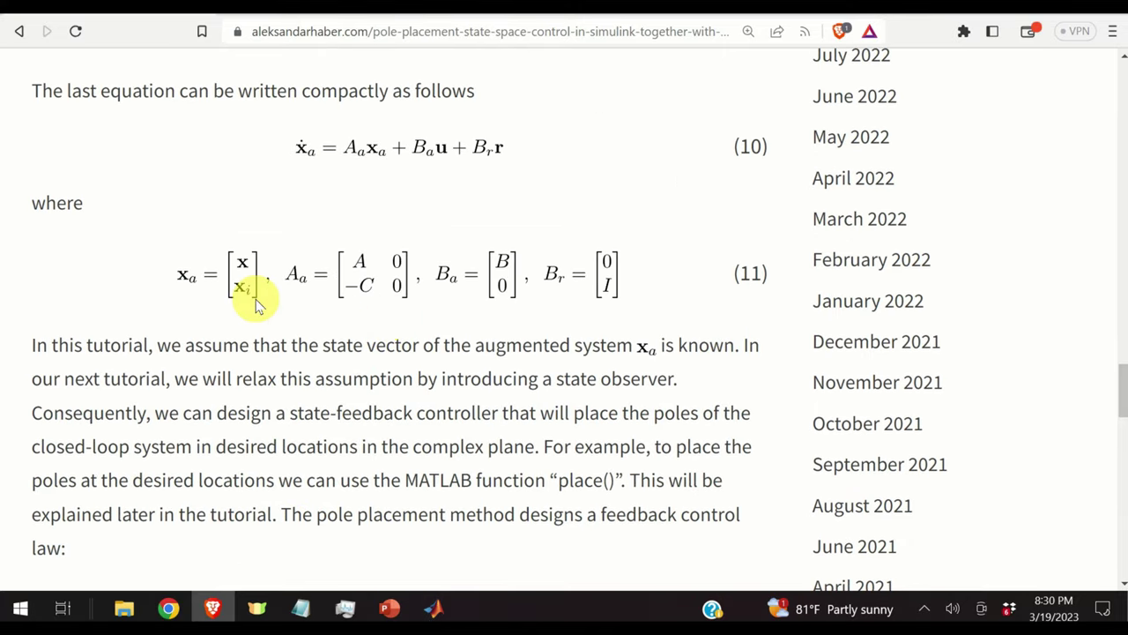
- Scroll the article down toward the Figure 1 block diagram
scroll(258, 298, "down", 6)
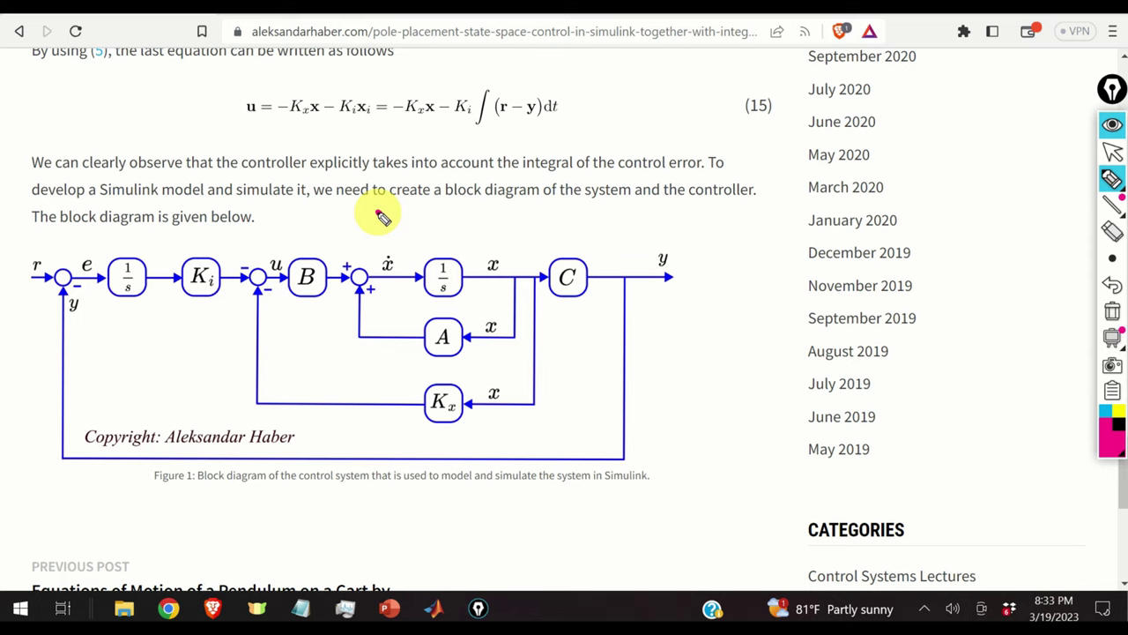
left_click_drag(379, 213, 324, 228)
mouse_move(294, 266)
left_mouse_down()
mouse_move(366, 356)
mouse_move(462, 366)
mouse_move(519, 350)
mouse_move(538, 305)
mouse_move(527, 245)
mouse_move(400, 217)
left_mouse_up()
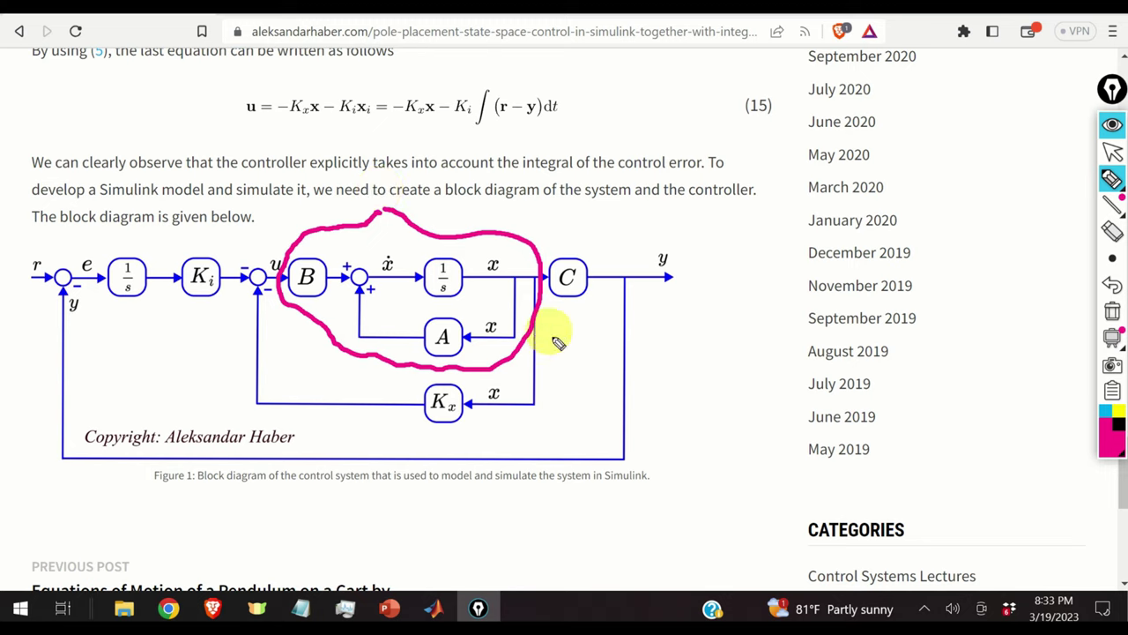
mouse_move(538, 320)
left_mouse_down()
mouse_move(646, 371)
mouse_move(665, 375)
mouse_move(665, 358)
mouse_move(696, 364)
left_mouse_up()
mouse_move(684, 372)
left_mouse_down()
mouse_move(740, 379)
mouse_move(728, 378)
left_mouse_up()
mouse_move(747, 370)
left_mouse_down()
mouse_move(769, 387)
mouse_move(802, 366)
left_mouse_up()
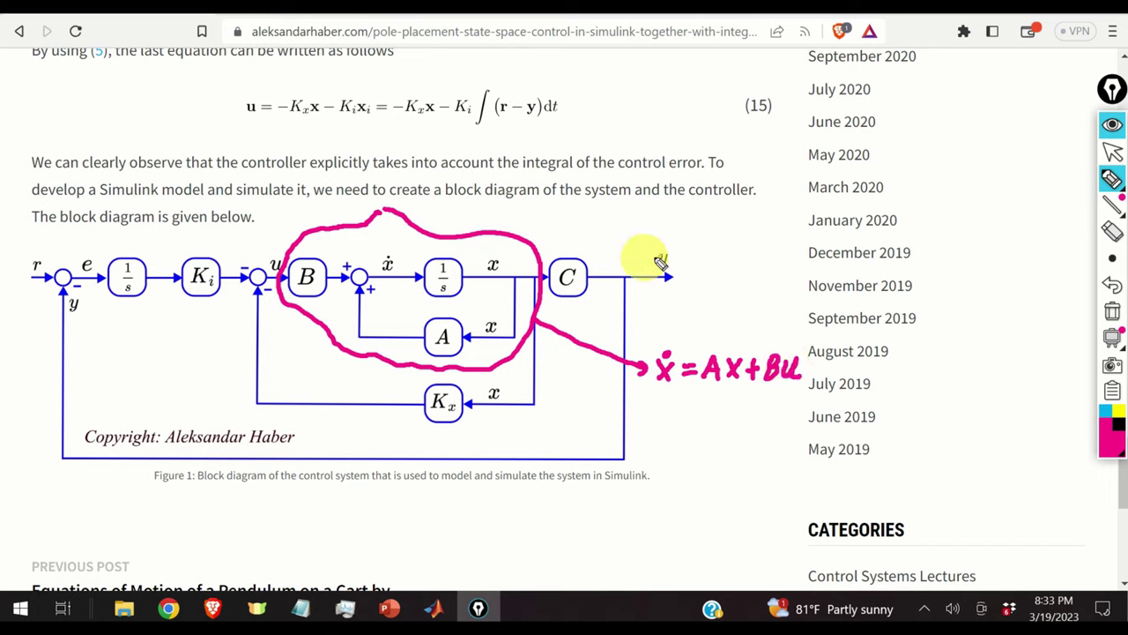
mouse_move(659, 244)
left_mouse_down()
mouse_move(639, 264)
mouse_move(670, 303)
mouse_move(692, 277)
mouse_move(664, 250)
mouse_move(732, 259)
left_mouse_up()
mouse_move(741, 245)
left_mouse_down()
mouse_move(735, 275)
mouse_move(756, 255)
left_mouse_up()
mouse_move(746, 265)
left_mouse_down()
mouse_move(773, 256)
mouse_move(795, 270)
mouse_move(781, 271)
left_mouse_up()
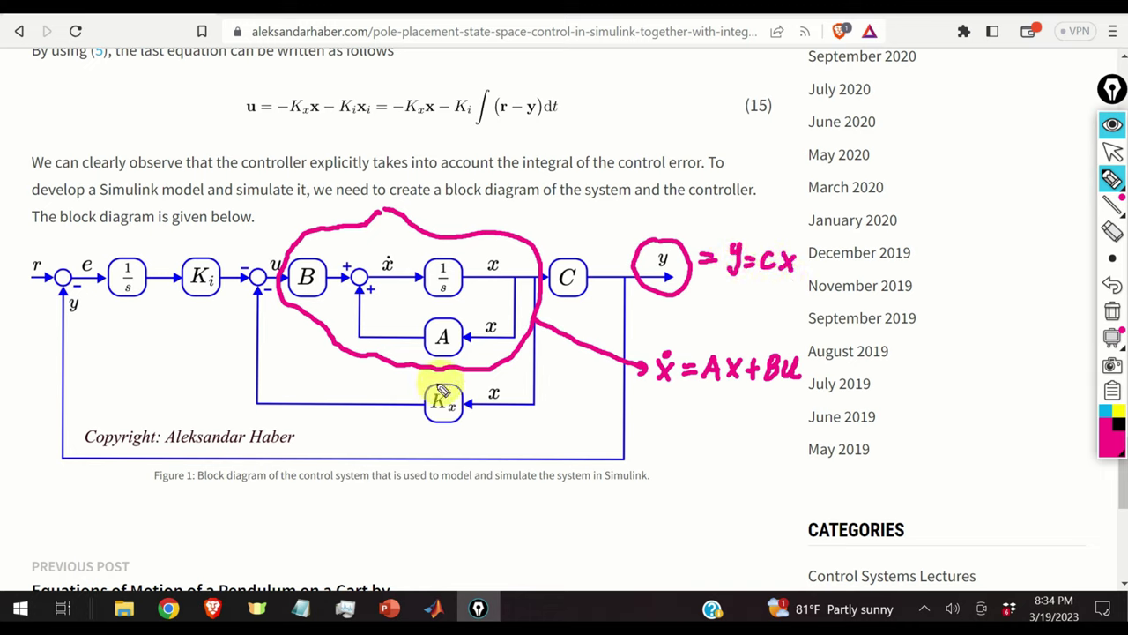
mouse_move(403, 382)
left_mouse_down()
mouse_move(405, 434)
mouse_move(510, 433)
mouse_move(516, 387)
mouse_move(410, 381)
mouse_move(371, 420)
mouse_move(276, 403)
mouse_move(221, 358)
mouse_move(201, 313)
mouse_move(199, 253)
mouse_move(275, 187)
mouse_move(294, 134)
mouse_move(300, 141)
mouse_move(298, 99)
mouse_move(273, 111)
mouse_move(277, 129)
mouse_move(309, 133)
mouse_move(328, 91)
left_mouse_up()
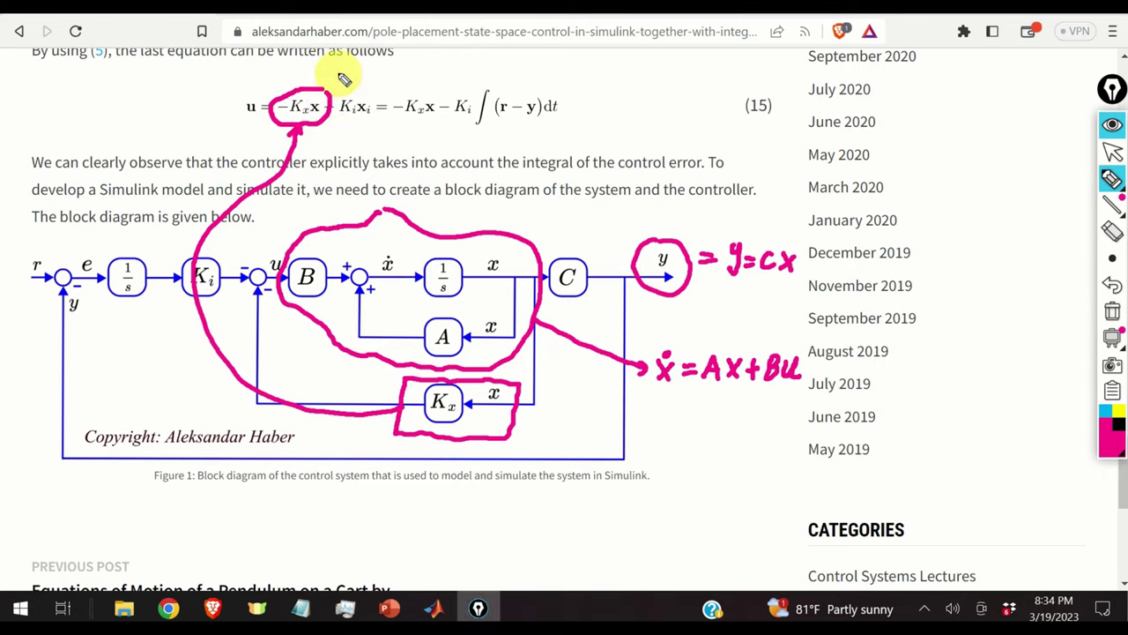
left_click(1113, 311)
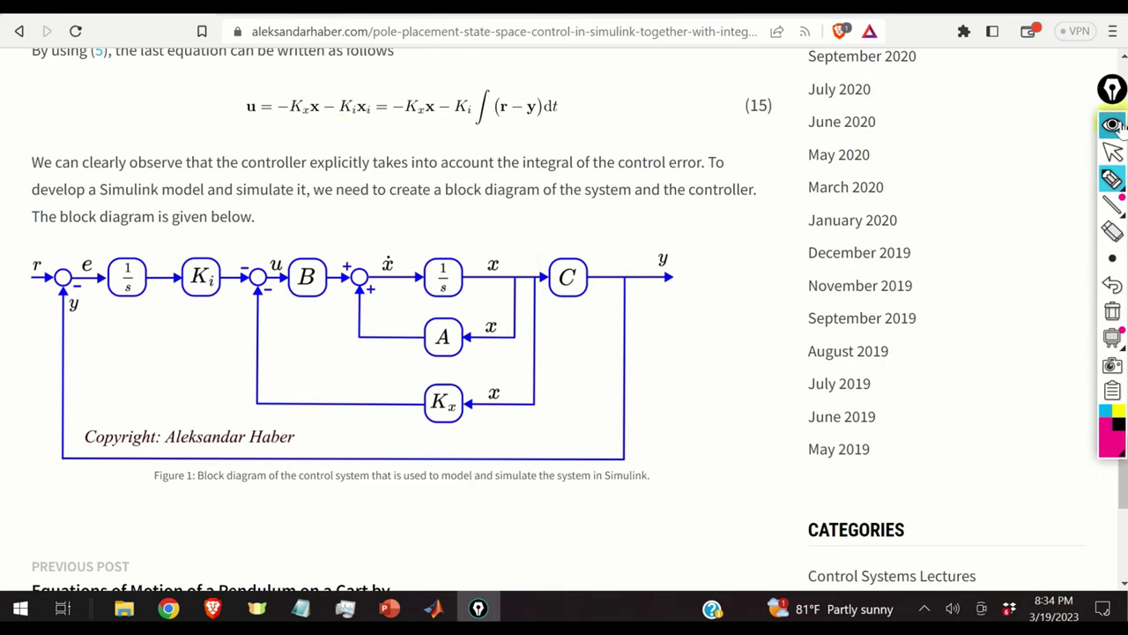
- Pen-annotate Figure 1: trace the y feedback loop, write e = r − y, circle Ki
left_click(1113, 179)
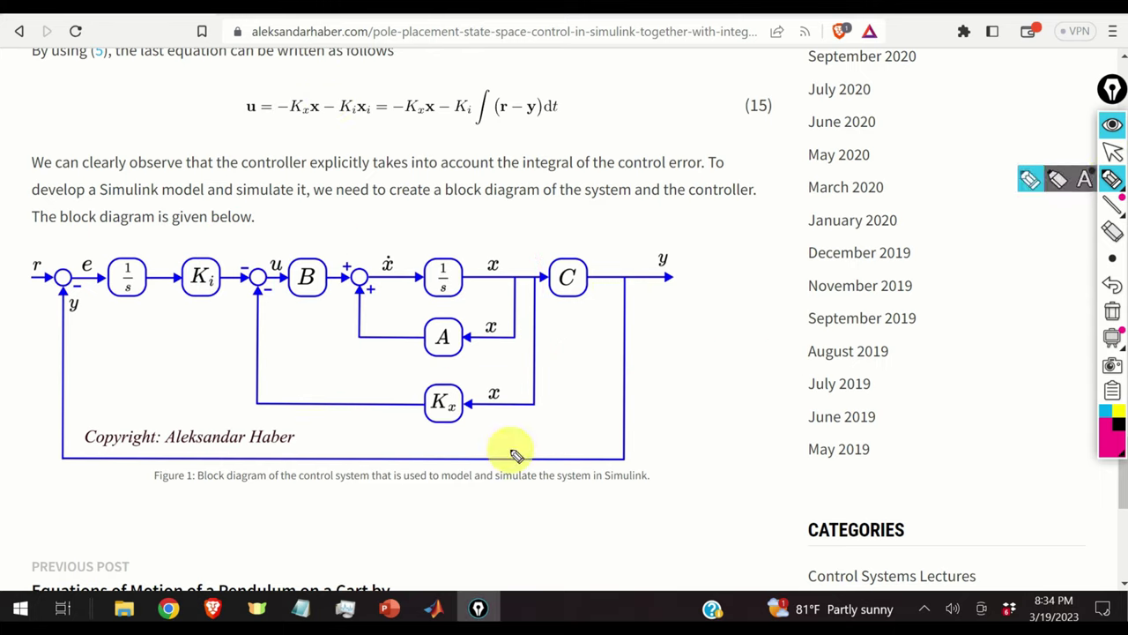
mouse_move(623, 274)
left_mouse_down()
mouse_move(620, 455)
mouse_move(129, 453)
mouse_move(60, 443)
mouse_move(56, 430)
mouse_move(71, 304)
mouse_move(68, 283)
mouse_move(45, 274)
mouse_move(93, 268)
left_mouse_up()
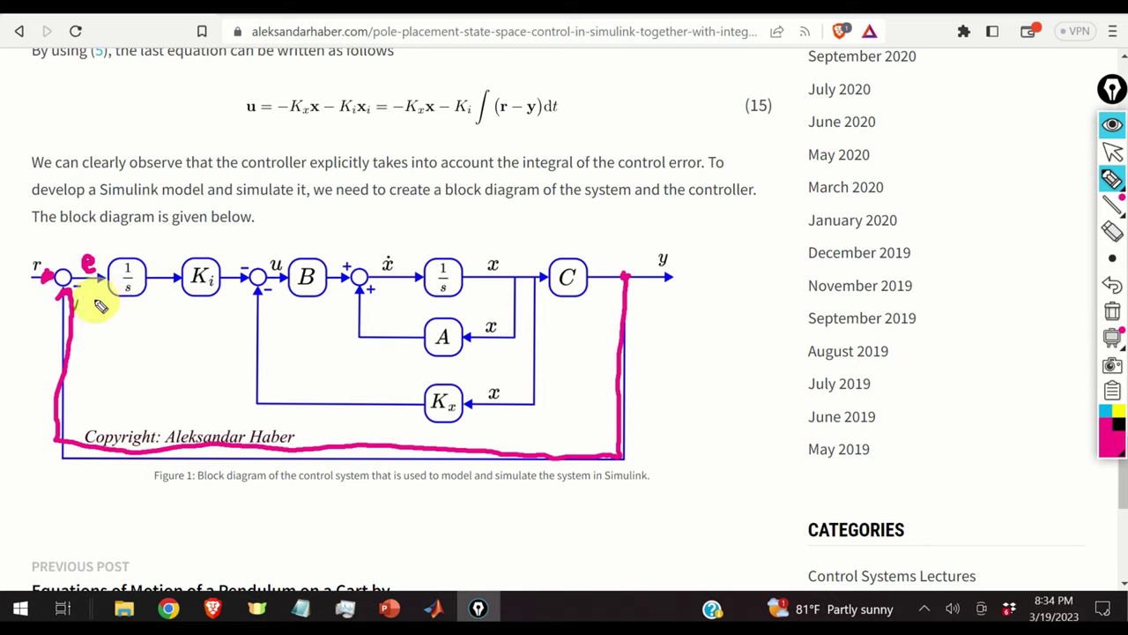
mouse_move(97, 333)
left_mouse_down()
mouse_move(132, 328)
mouse_move(152, 340)
mouse_move(176, 327)
mouse_move(175, 354)
left_mouse_up()
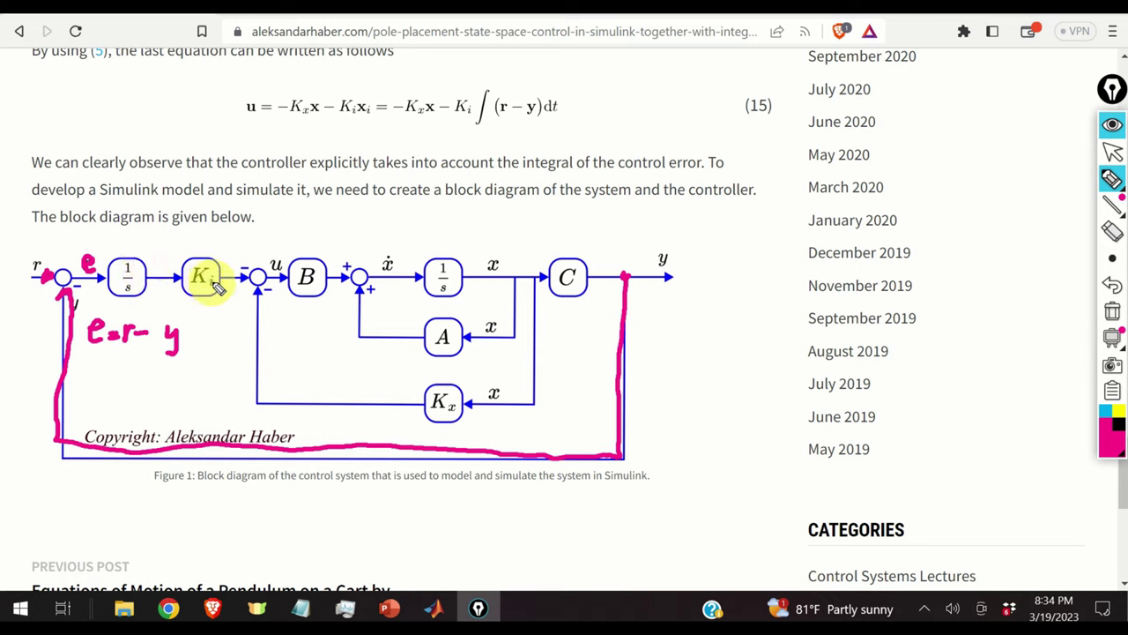
mouse_move(512, 76)
left_mouse_down()
mouse_move(457, 89)
mouse_move(447, 126)
mouse_move(505, 138)
mouse_move(570, 129)
mouse_move(582, 99)
mouse_move(516, 70)
left_mouse_up()
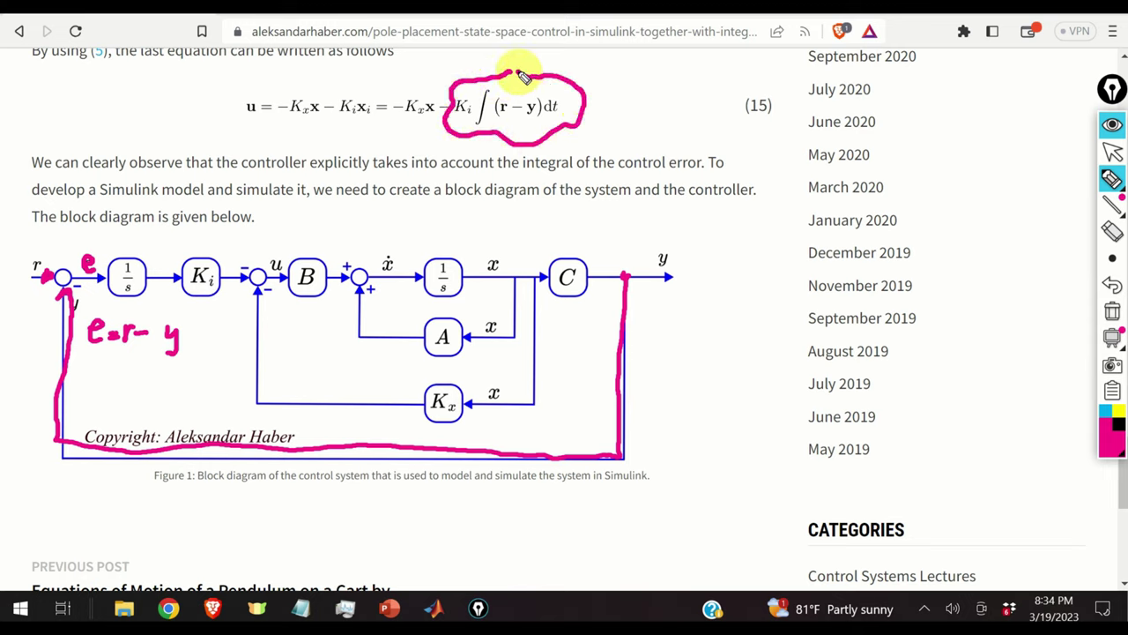
- Mark the Kx x term, the integral term and u in equation (15), then erase all ink
left_click_drag(405, 125, 433, 127)
mouse_move(641, 84)
left_mouse_down()
mouse_move(606, 92)
mouse_move(628, 101)
left_mouse_up()
mouse_move(313, 222)
left_mouse_down()
mouse_move(280, 253)
mouse_move(295, 251)
left_mouse_up()
mouse_move(244, 128)
left_mouse_down()
mouse_move(311, 166)
mouse_move(325, 193)
mouse_move(324, 222)
left_mouse_up()
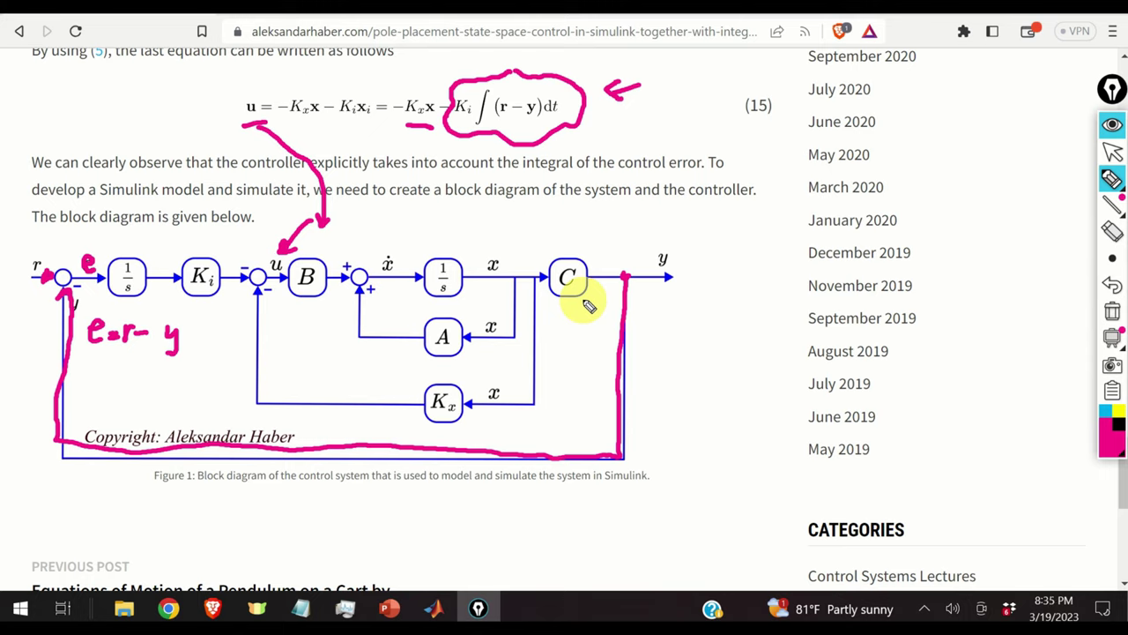
left_click(1111, 309)
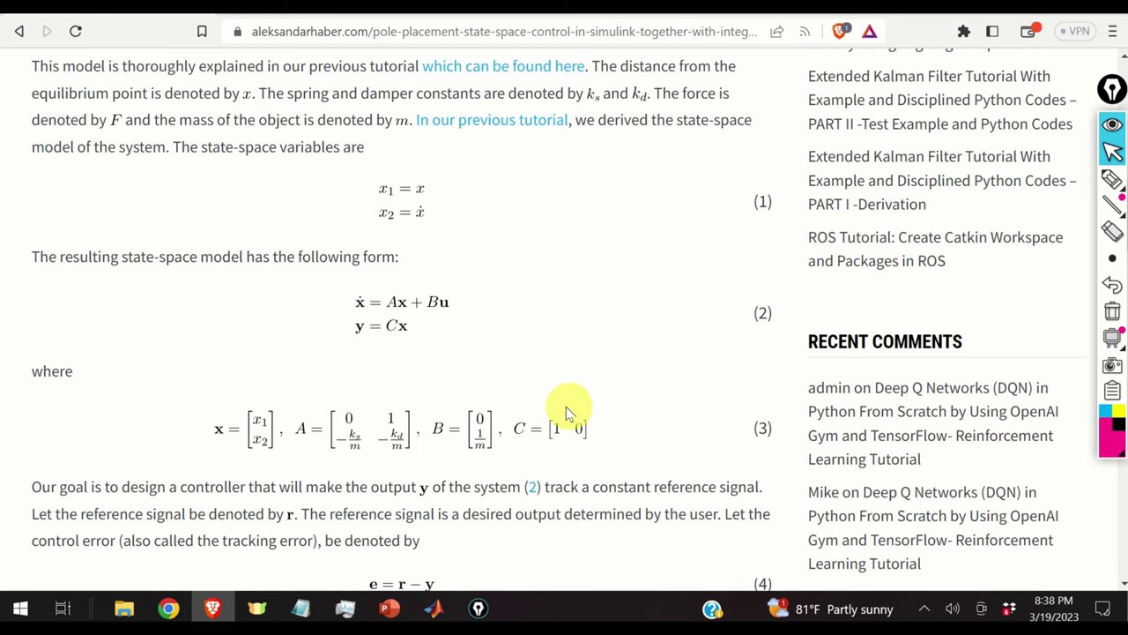
- In placementPole.m, highlight the ks, kd, m and A, B, C, D definitions to compare with the article
left_click(433, 607)
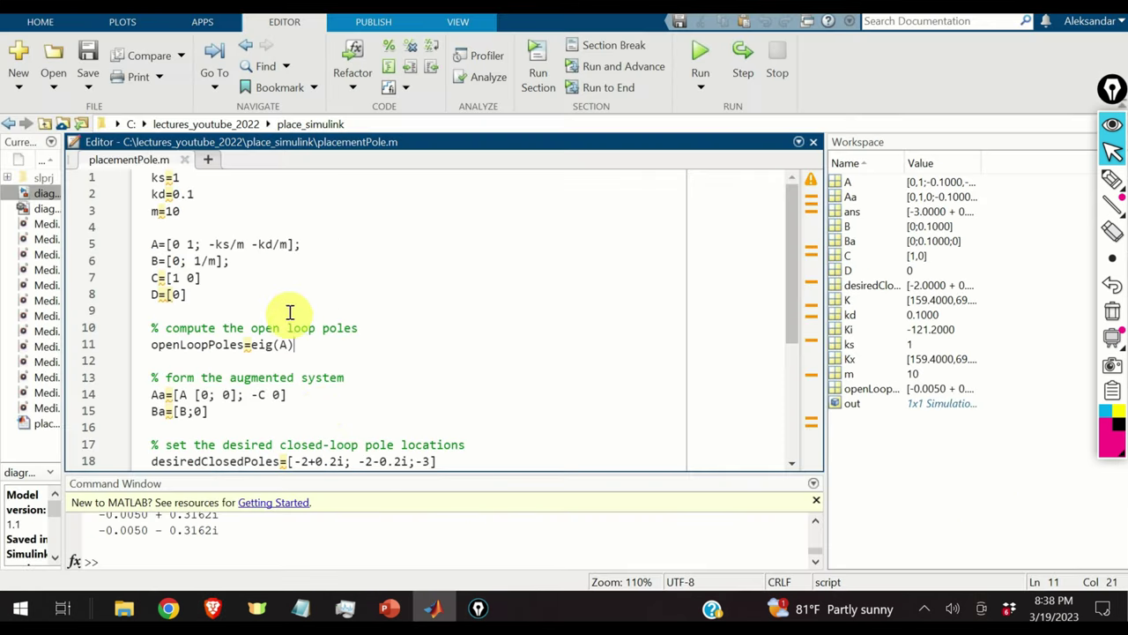
left_click(201, 298)
left_click_drag(201, 298, 300, 248)
left_click(241, 214)
left_click_drag(202, 218, 132, 176)
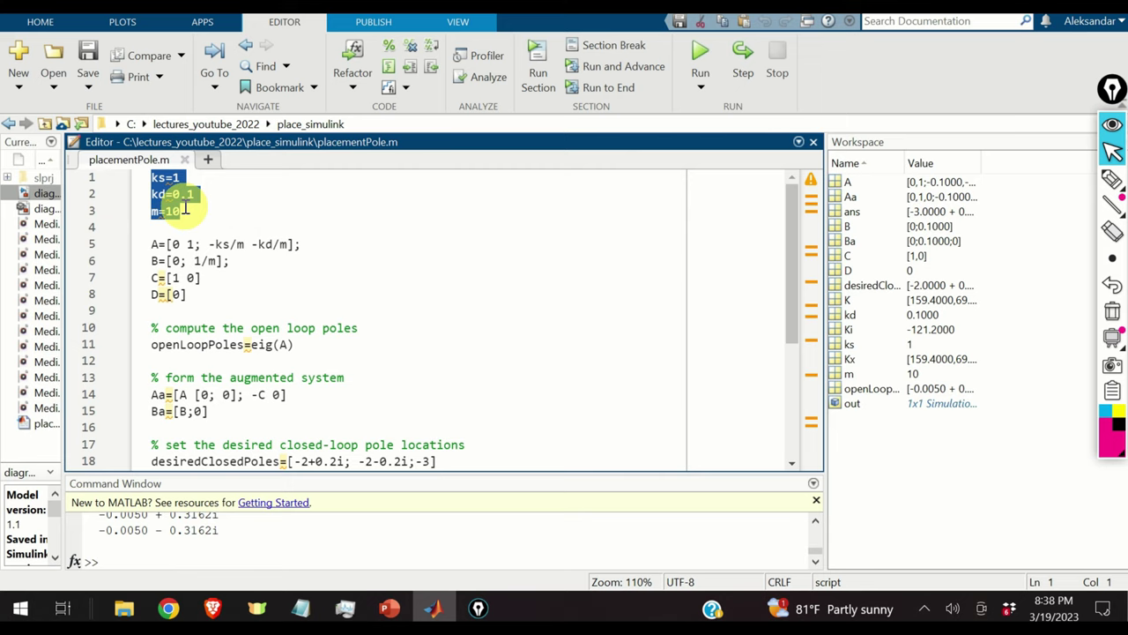
left_click_drag(212, 295, 136, 255)
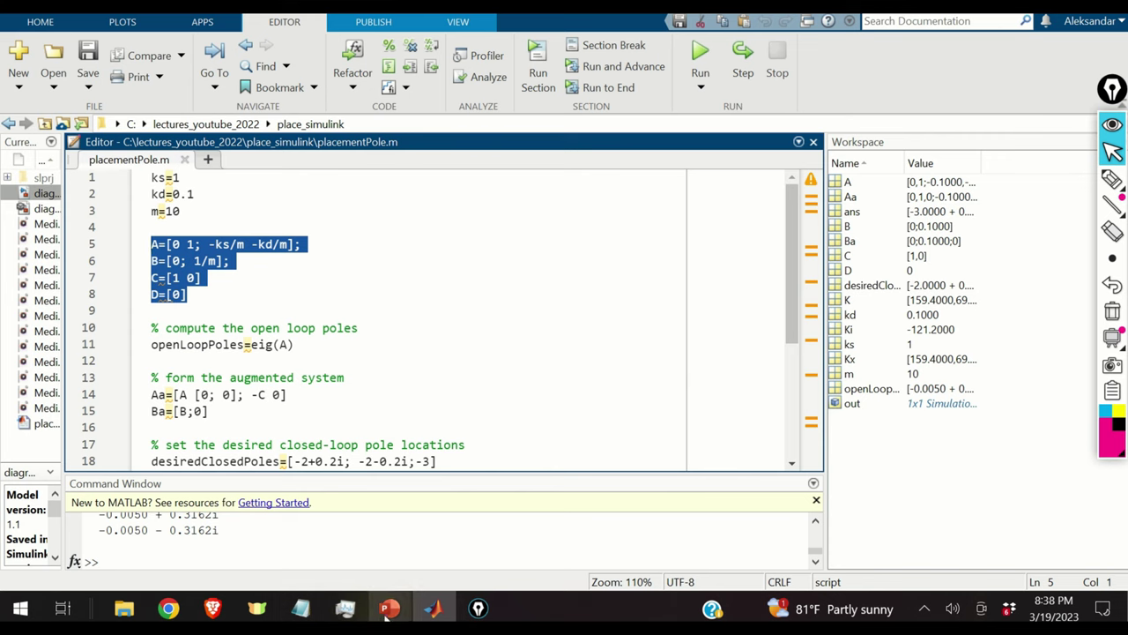
left_click(212, 608)
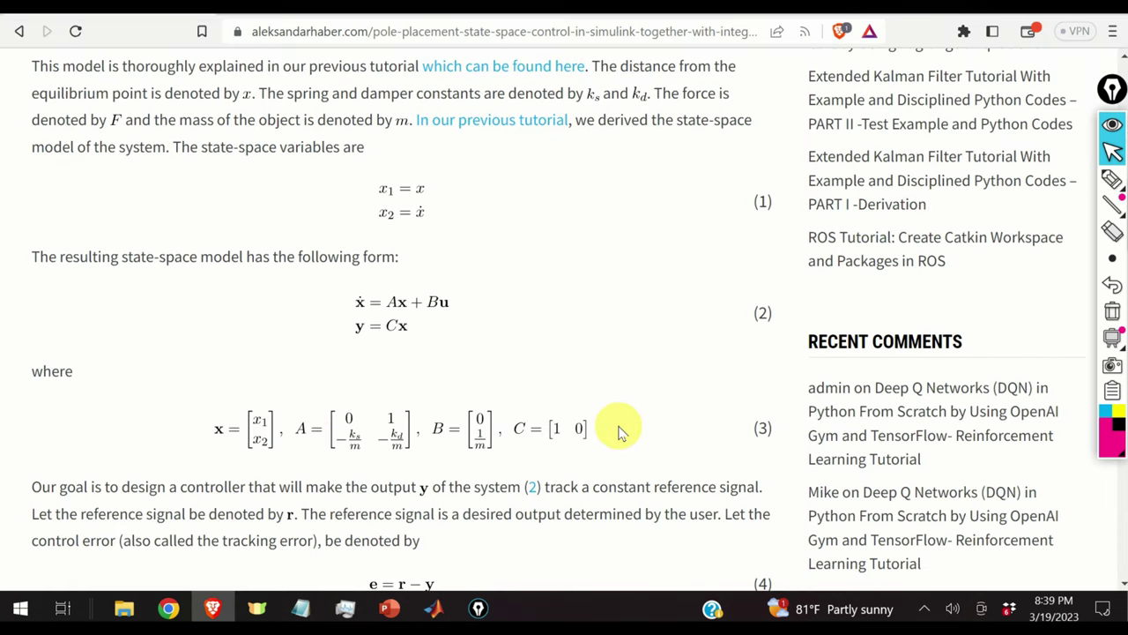
- Evaluate lines 1–11 in the Command Window, giving open-loop poles −0.0050 ± 0.3162i
left_click(432, 608)
left_click(244, 329)
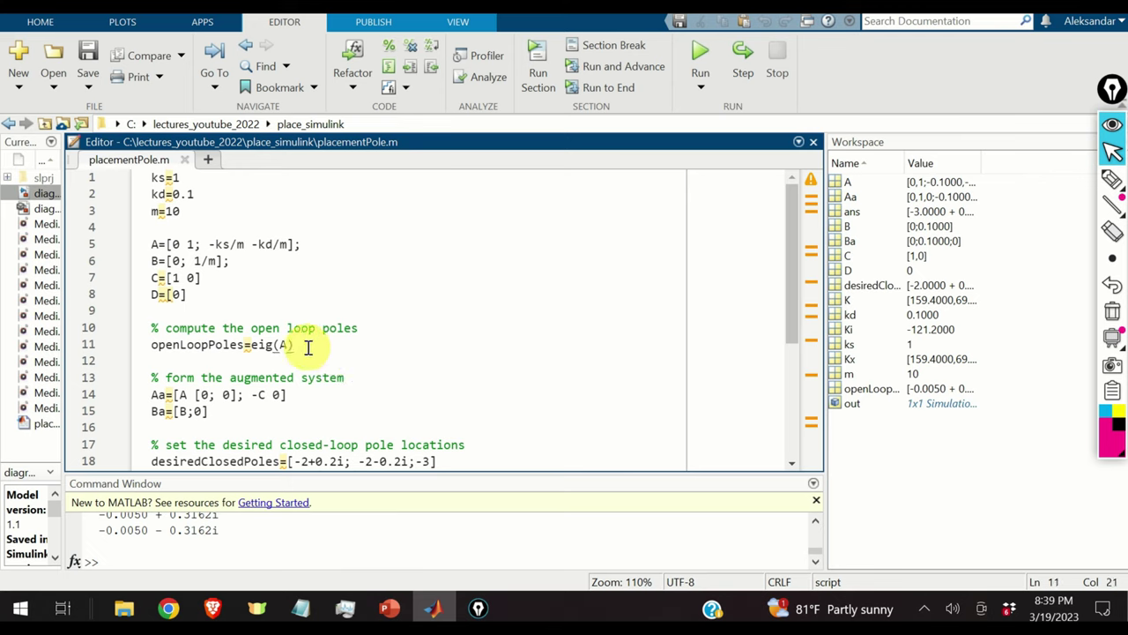
left_click_drag(309, 348, 152, 179)
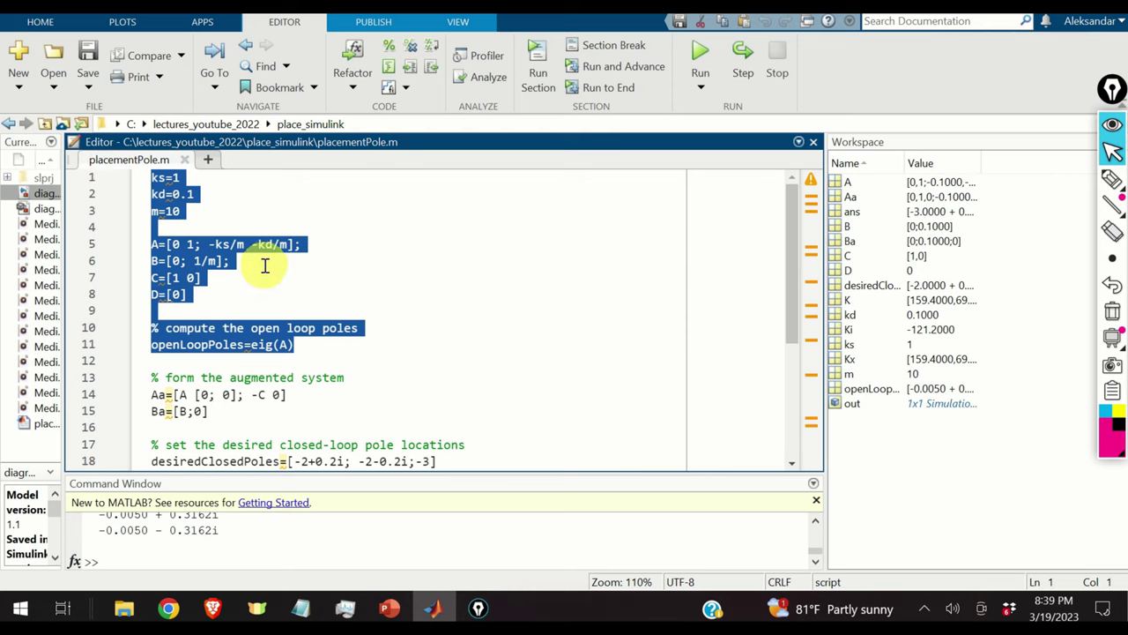
left_click_drag(441, 480, 433, 390)
right_click(320, 308)
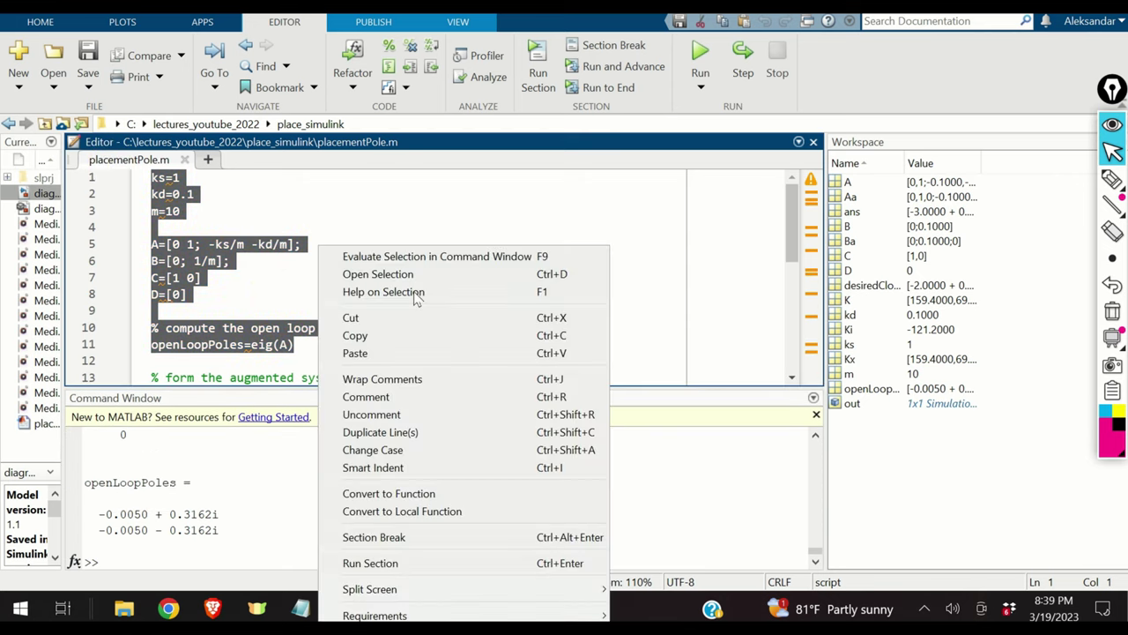
left_click(421, 260)
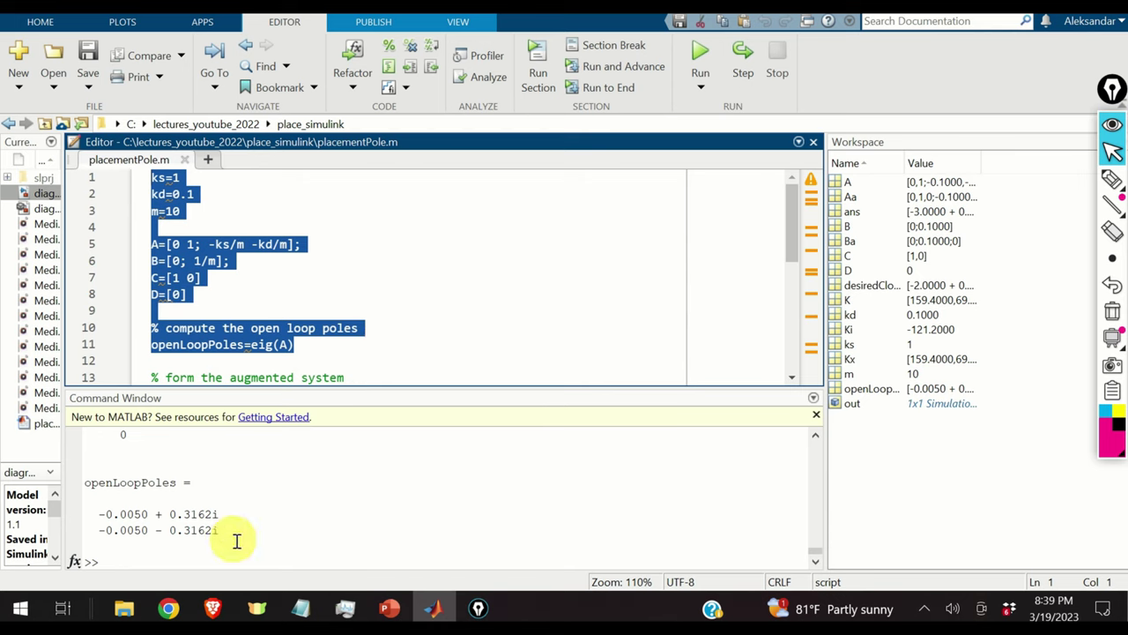
left_click_drag(242, 537, 84, 514)
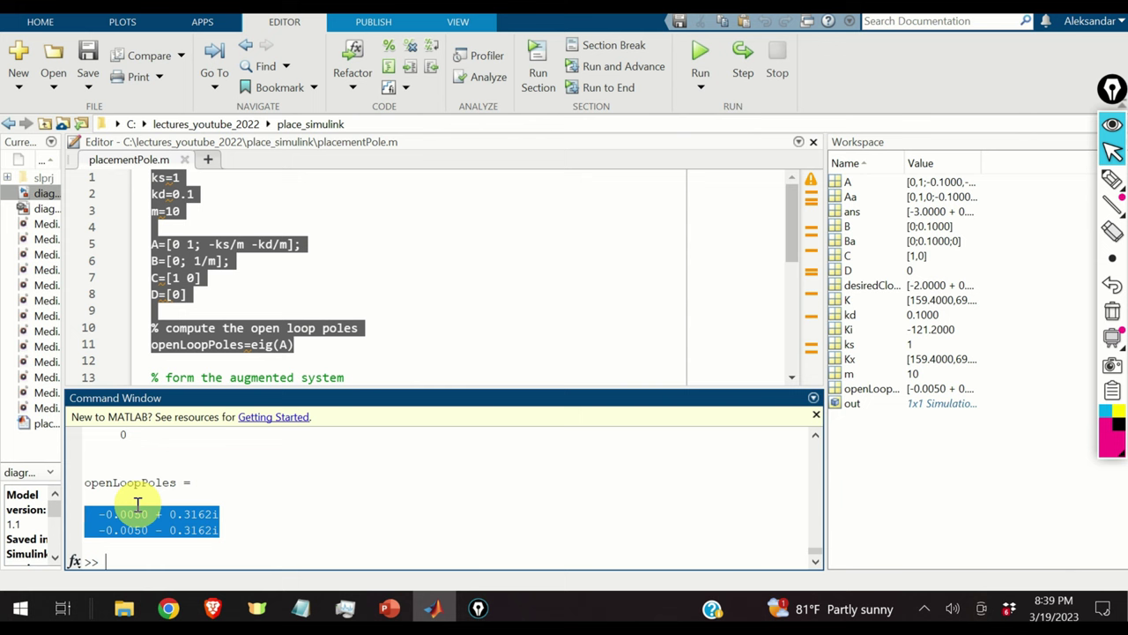
key("alt+Tab")
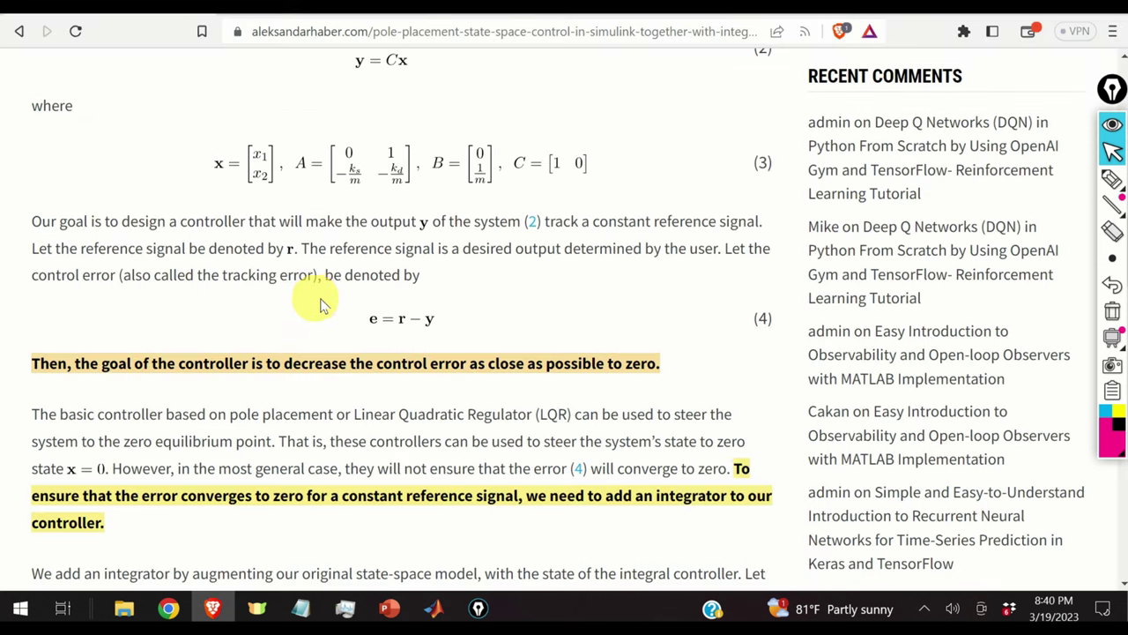
- Review augmented-system equations (9)–(11), then bring the placementPole.m editor forward
scroll(333, 304, "down", 5)
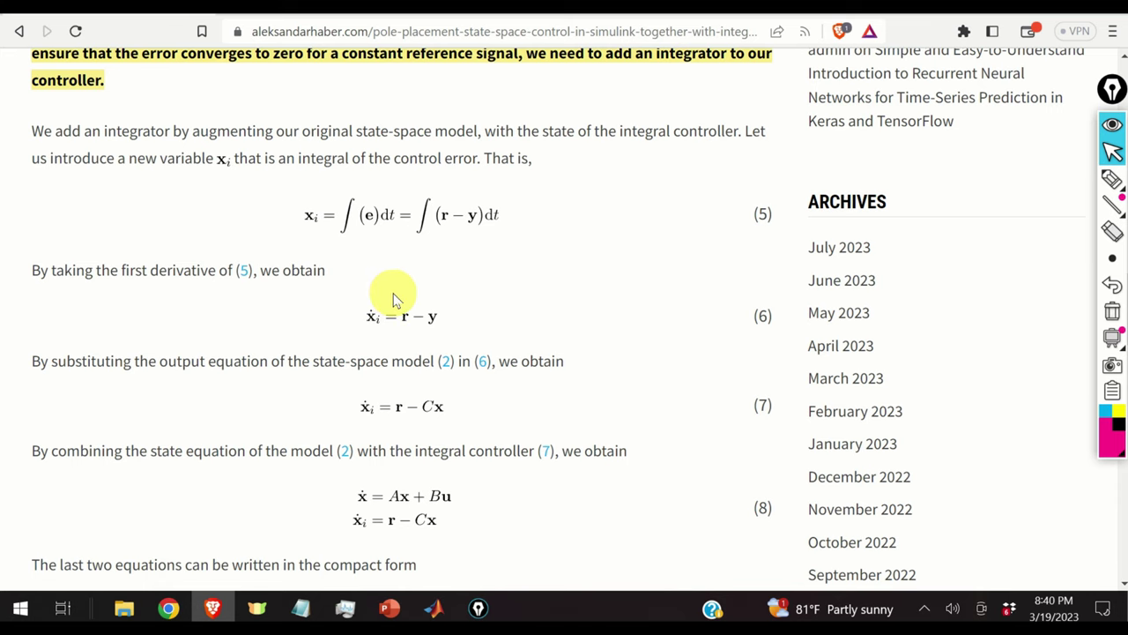
scroll(396, 298, "down", 3)
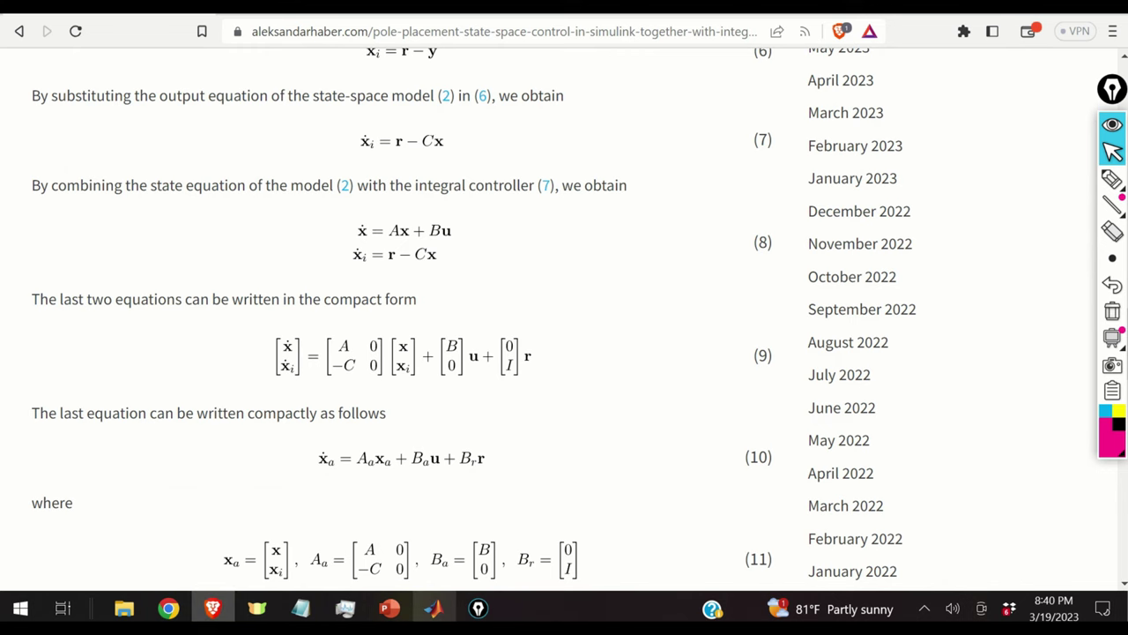
left_click(431, 610)
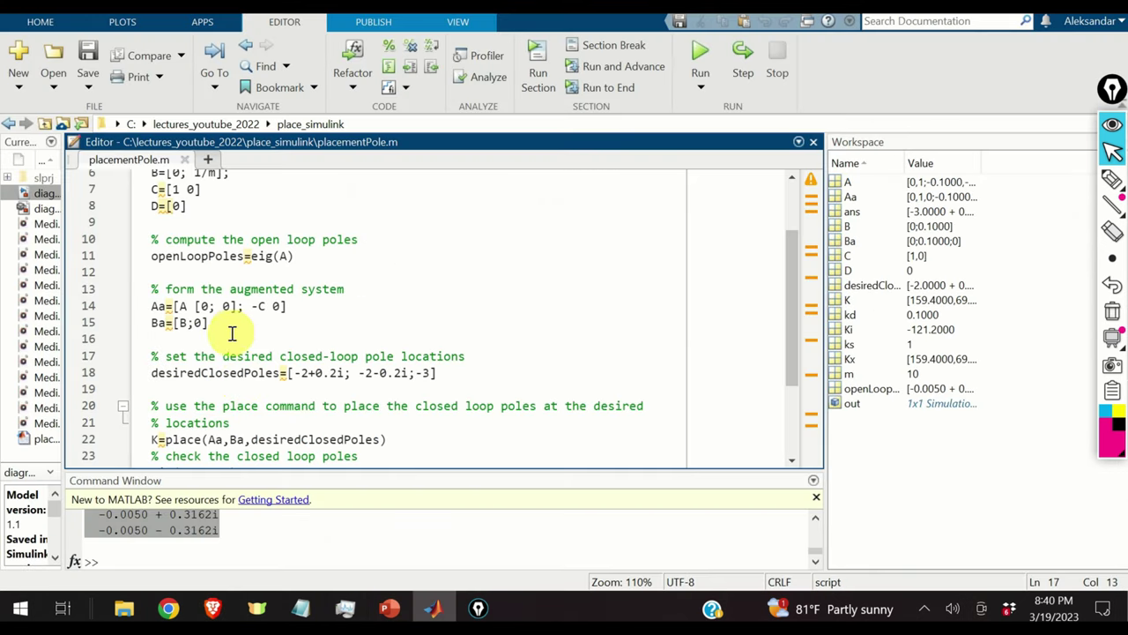
- Review the Aa and Ba augmented-system definitions in the script
left_click_drag(234, 329, 129, 312)
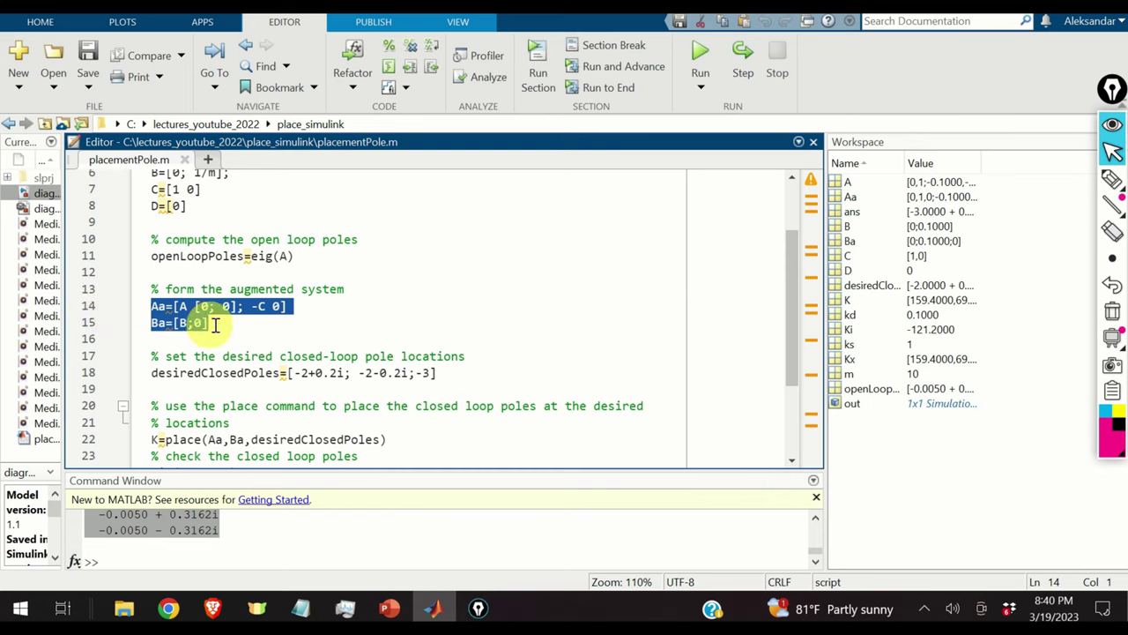
left_click(182, 323)
left_click(153, 312)
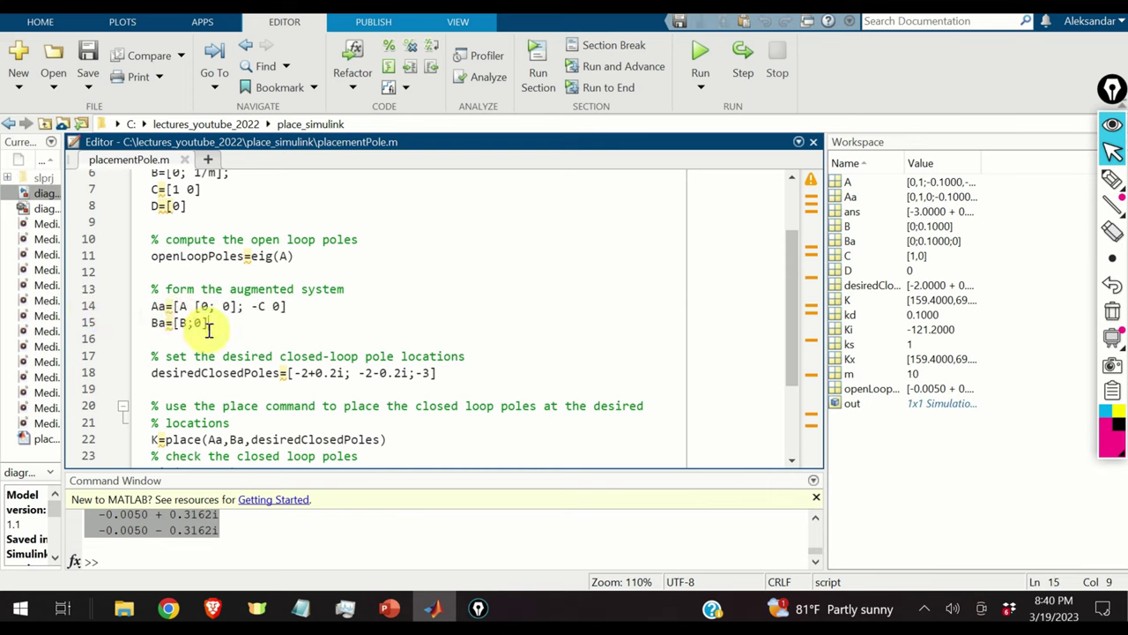
scroll(215, 333, "up", 1, "ctrl")
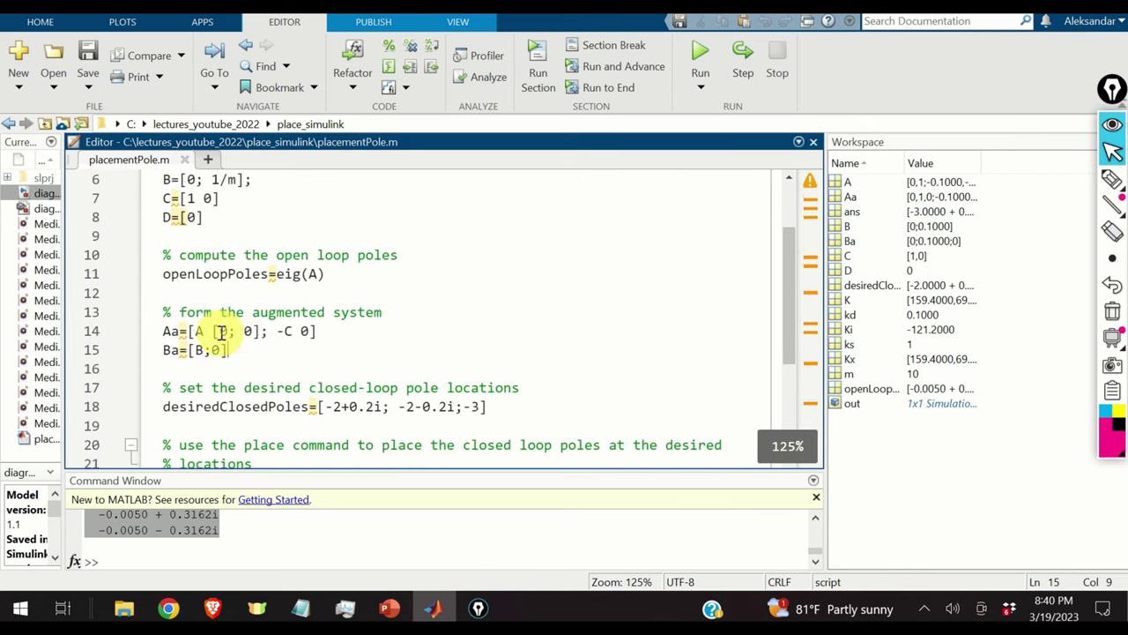
scroll(264, 331, "down", 2)
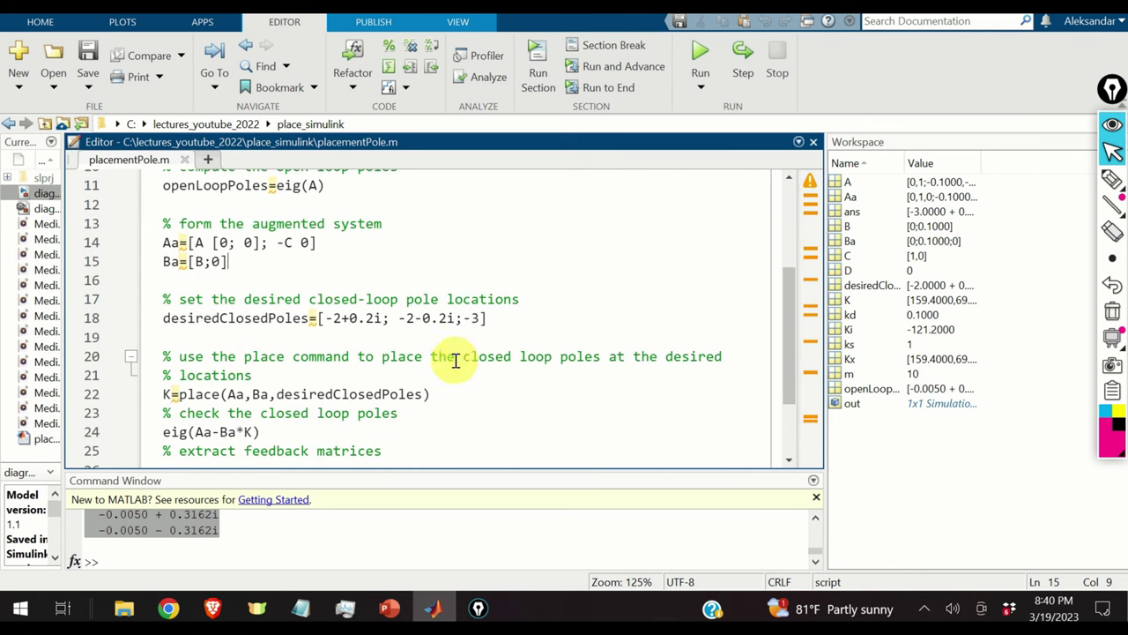
- Evaluate script lines 17–18 in the Command Window to define desiredClosedPoles
left_click(509, 322)
left_click_drag(512, 322, 141, 298)
right_click(319, 310)
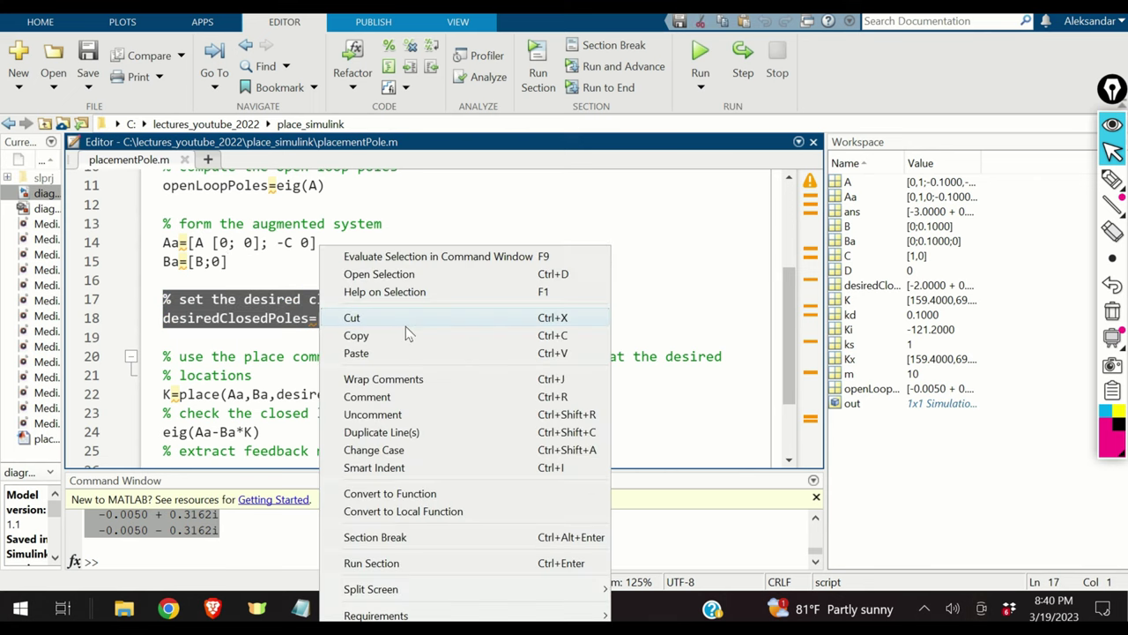
left_click(439, 256)
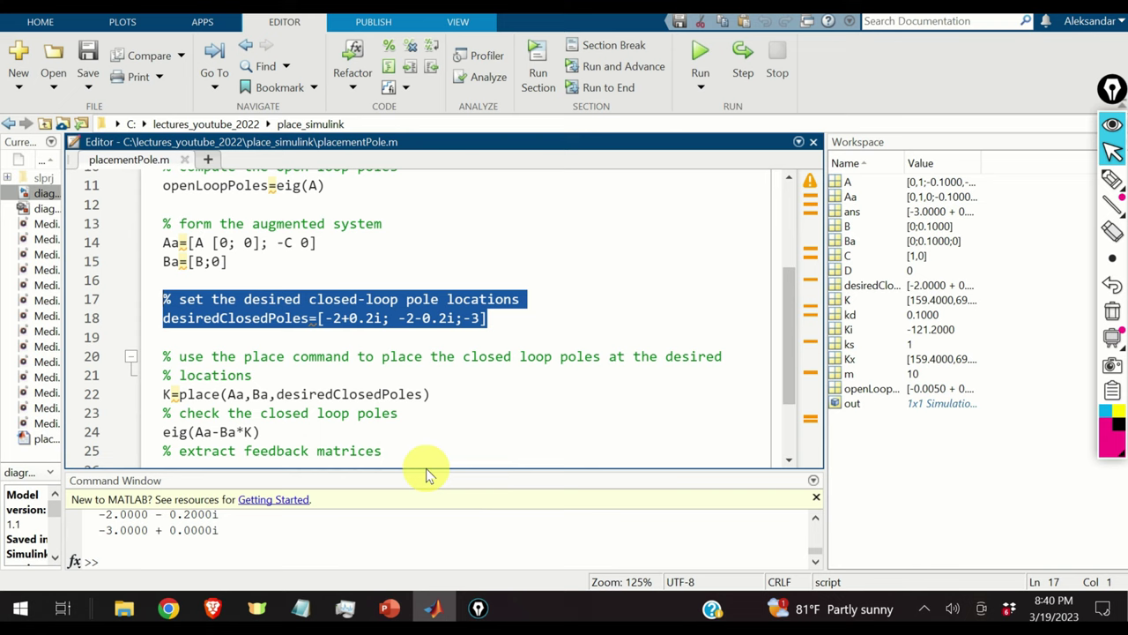
- Enlarge the Command Window and check the desired poles -2±0.2i and -3
left_click_drag(427, 470, 427, 359)
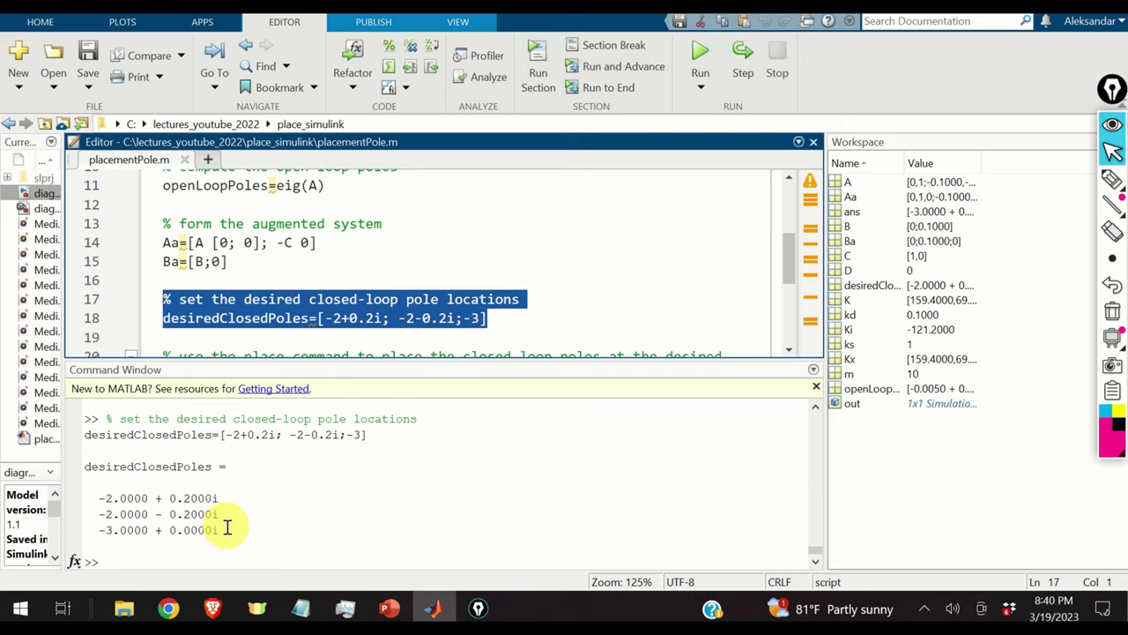
left_click_drag(221, 531, 99, 531)
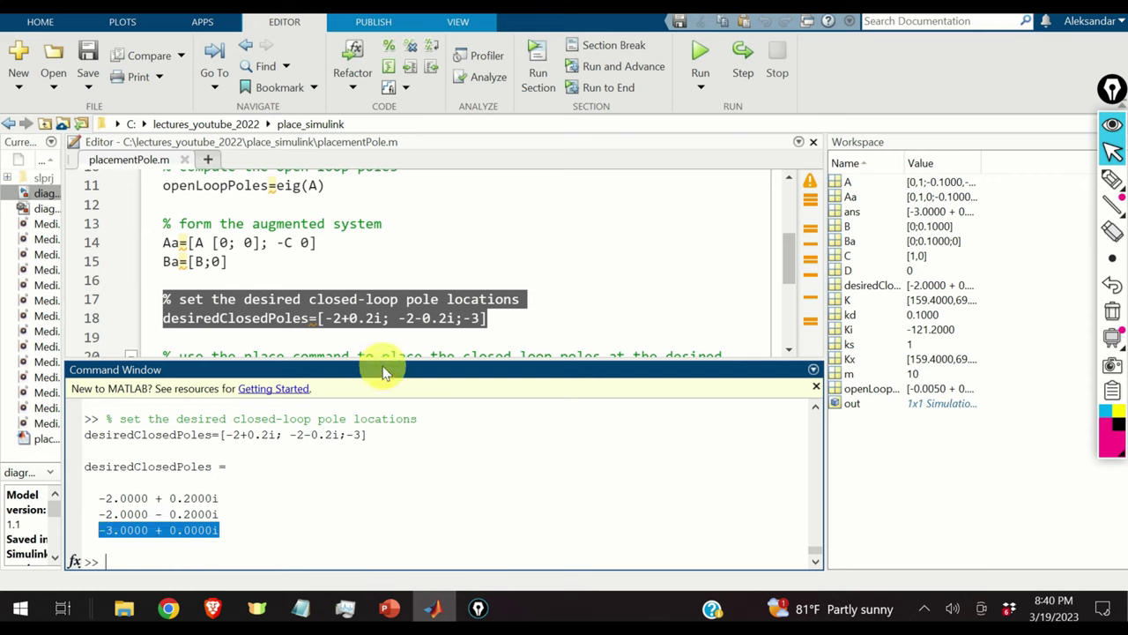
left_click_drag(386, 359, 365, 467)
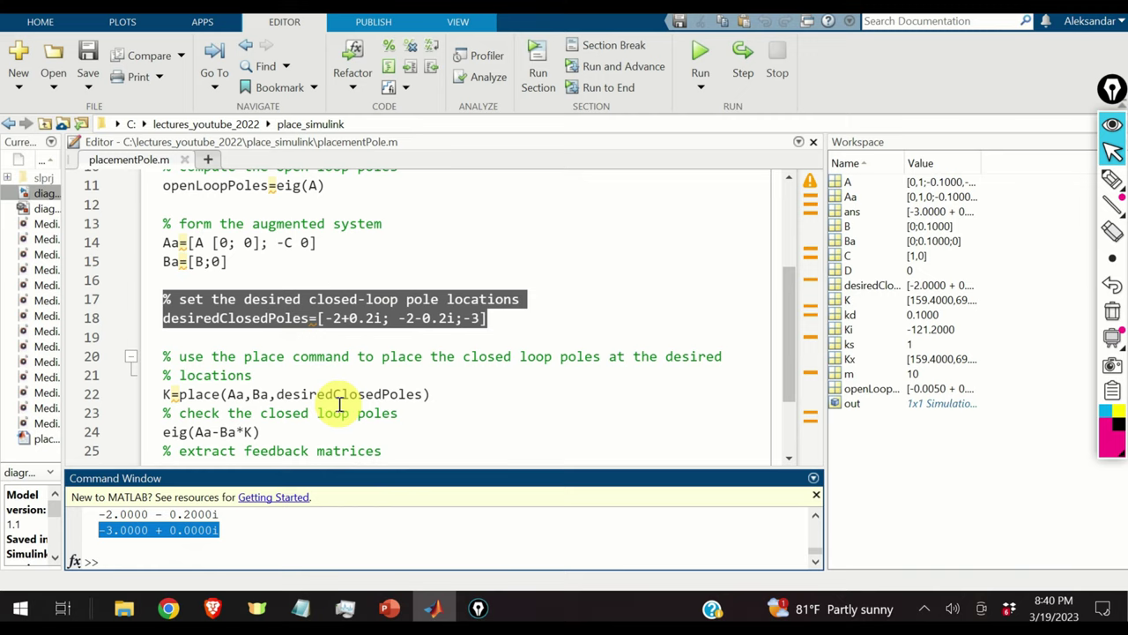
scroll(284, 314, "down", 2)
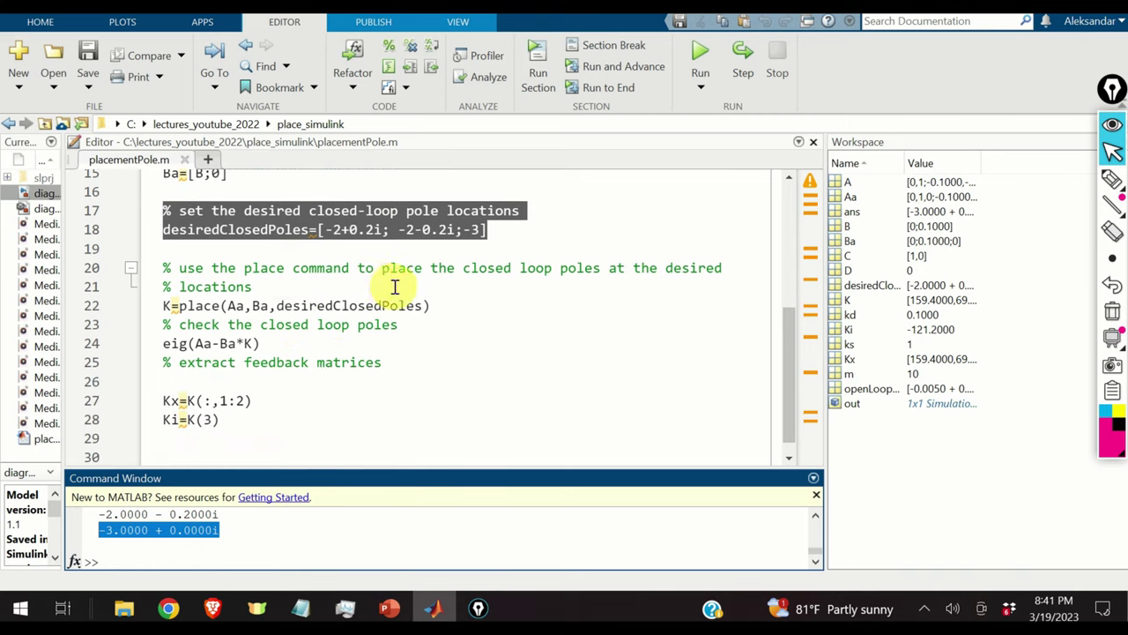
- Inspect the place(Aa, Ba, desiredClosedPoles) call on line 22
left_click(451, 319)
double_click(198, 304)
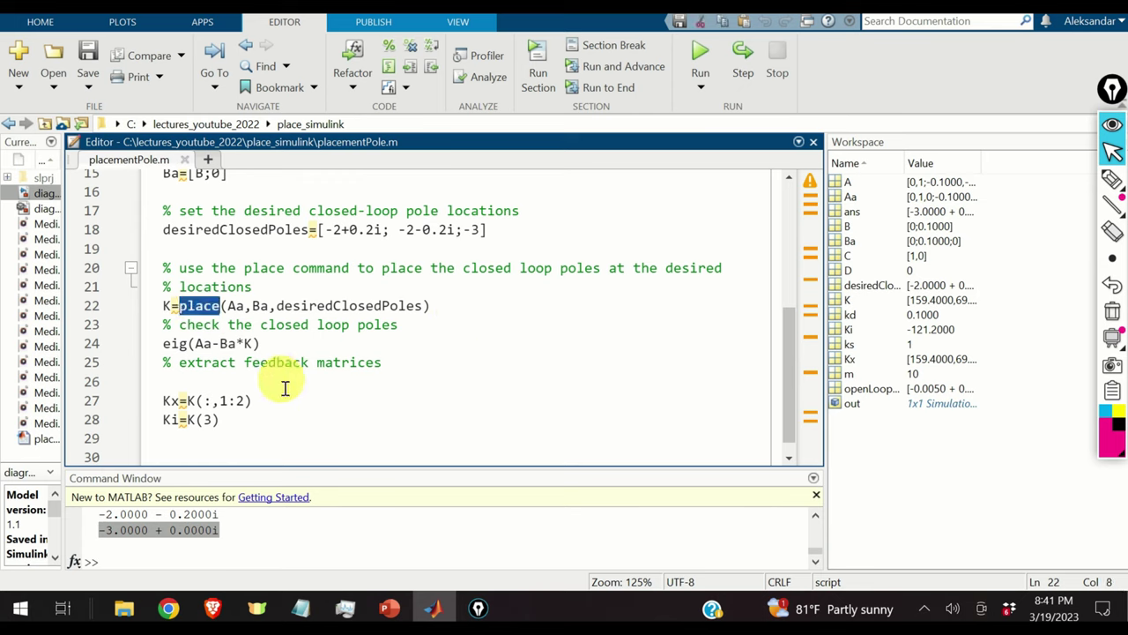
double_click(235, 305)
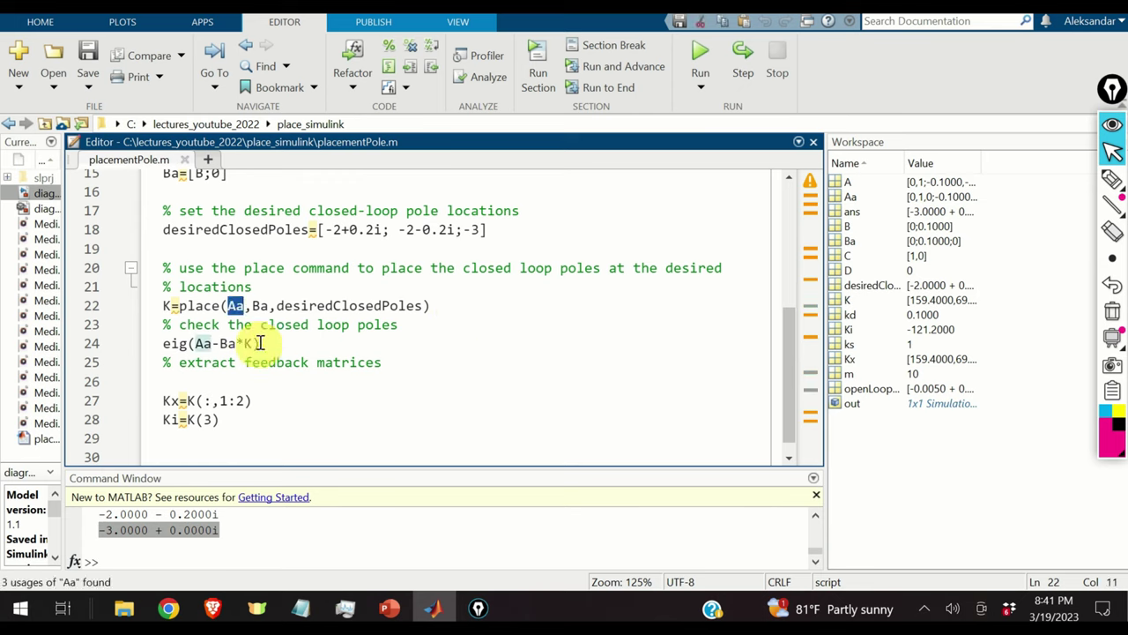
double_click(304, 308)
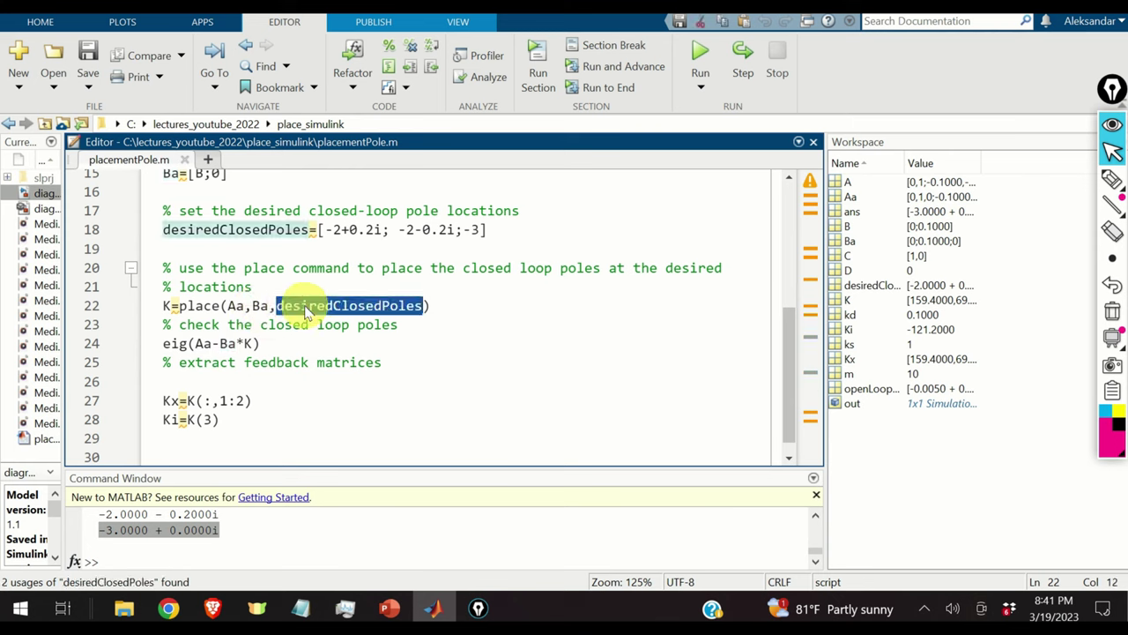
left_click(451, 293)
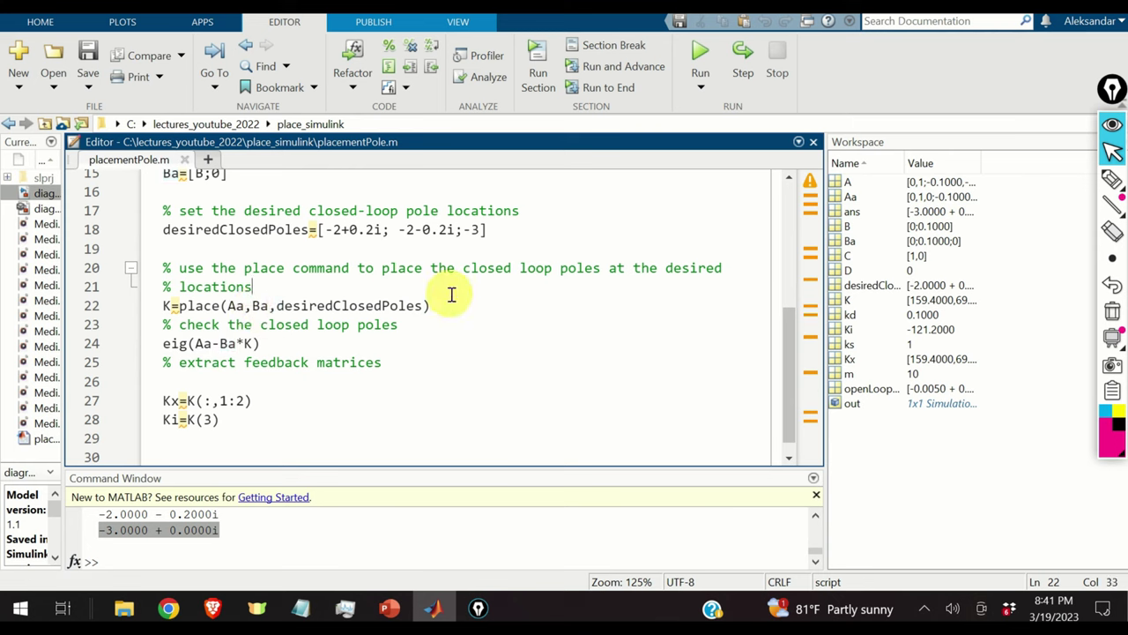
- Evaluate lines 20–22 to compute K = [159.4 69.9 -121.2]
left_click_drag(428, 307, 163, 263)
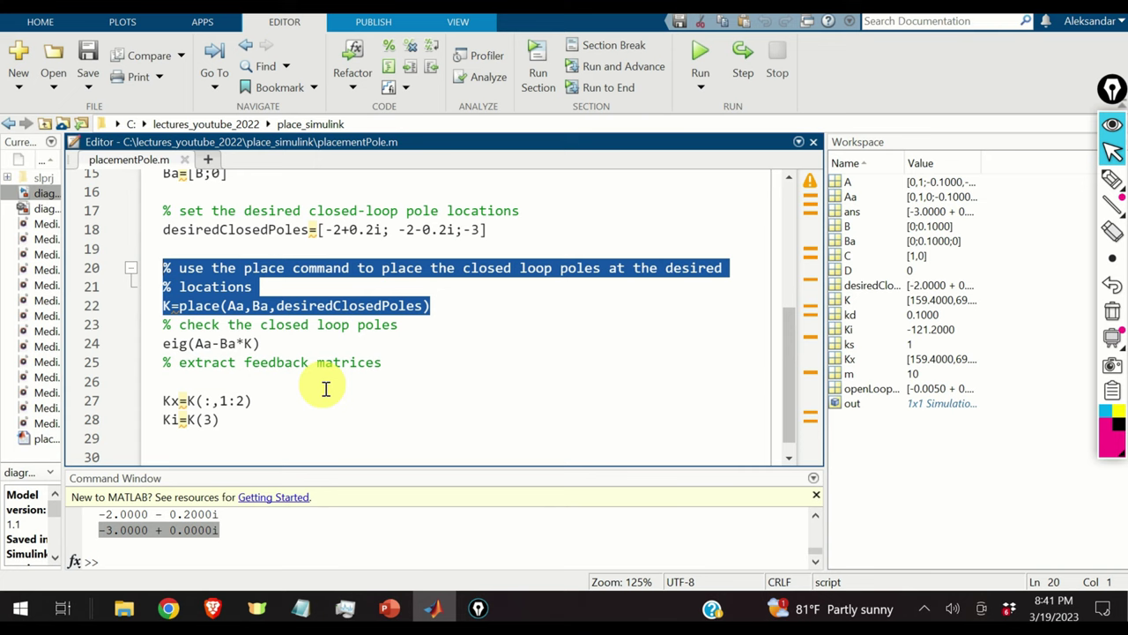
left_click_drag(357, 465, 361, 413)
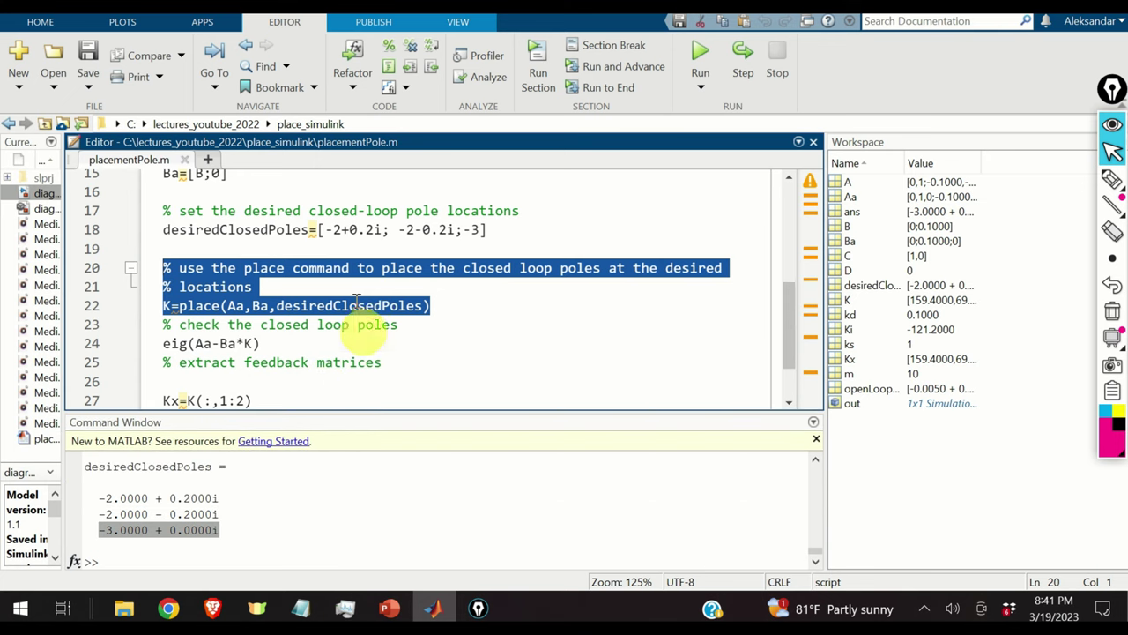
right_click(355, 302)
left_click(459, 256)
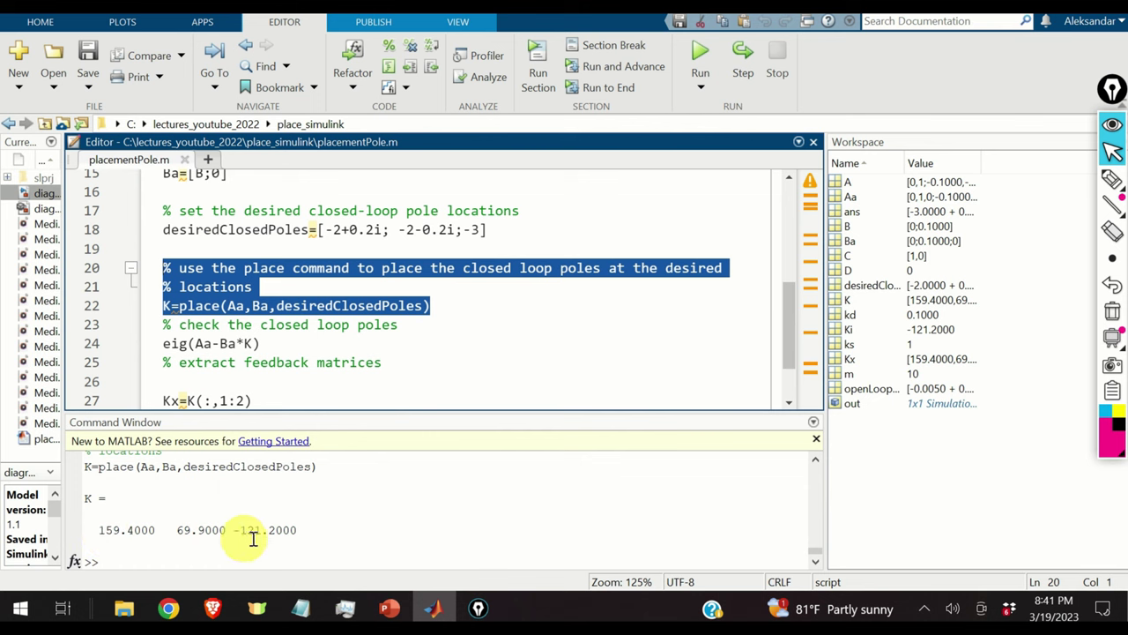
- Scroll the tutorial article to the K = [Kx Ki] partition and control-law equations
left_click(213, 608)
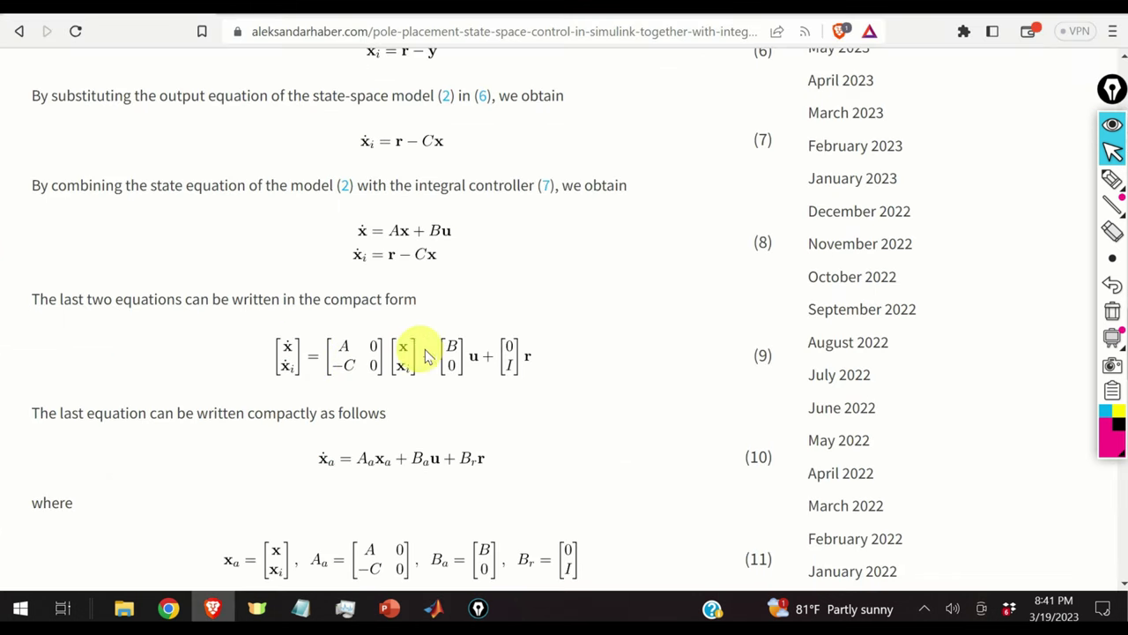
scroll(481, 328, "down", 1)
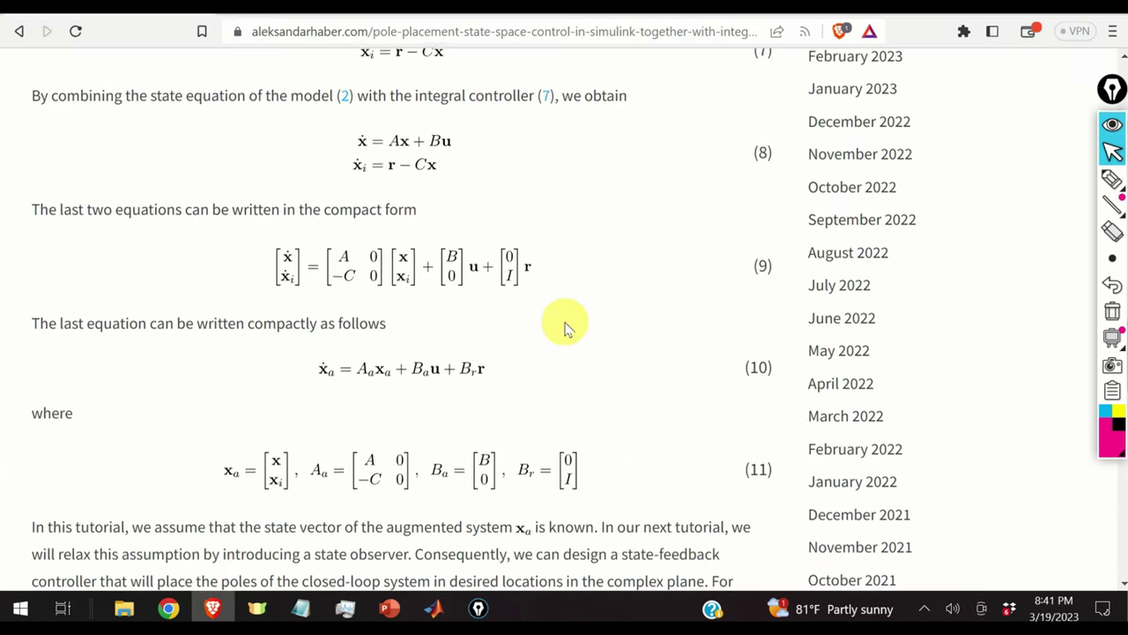
scroll(564, 331, "down", 5)
scroll(562, 334, "down", 1)
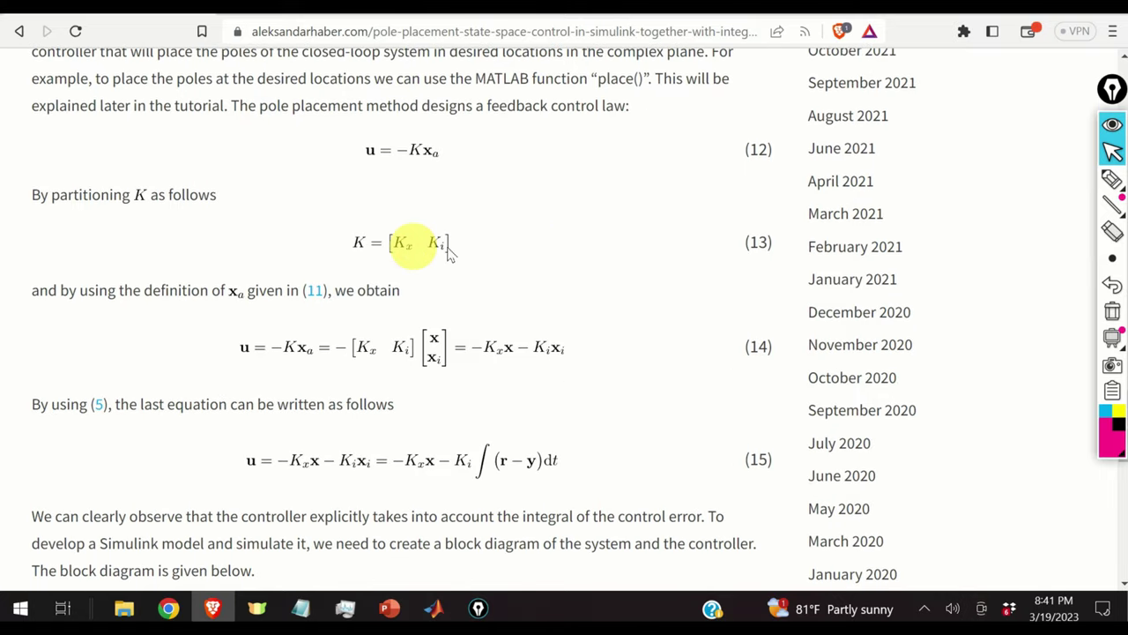
- Evaluate the eig(Aa-Ba*K) closed-loop pole check in MATLAB
left_click(435, 608)
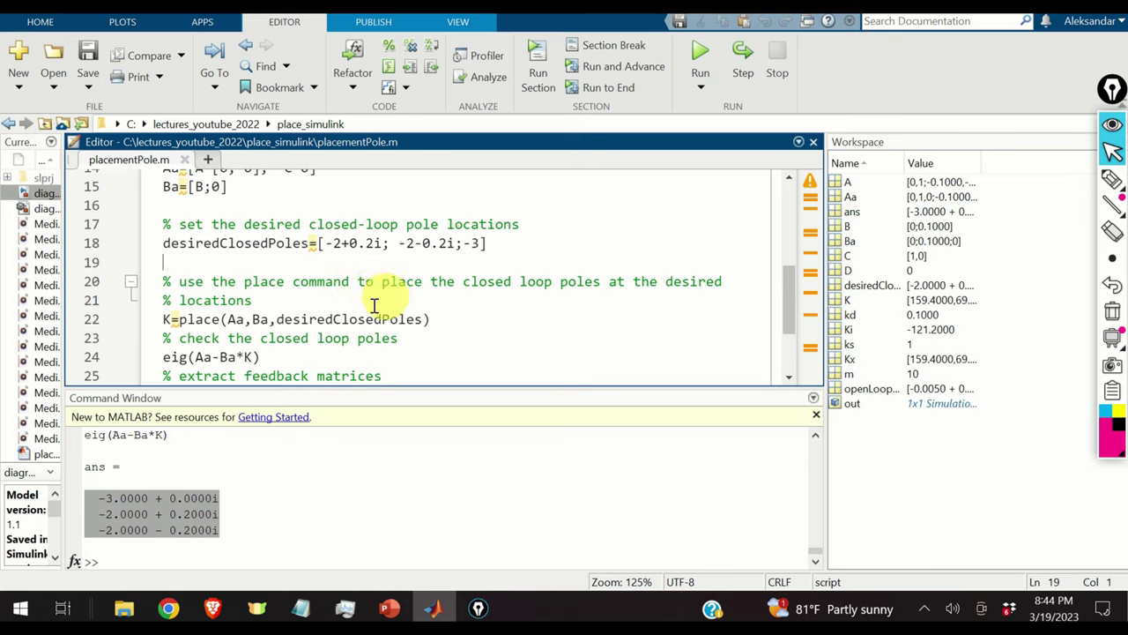
scroll(410, 282, "down", 2)
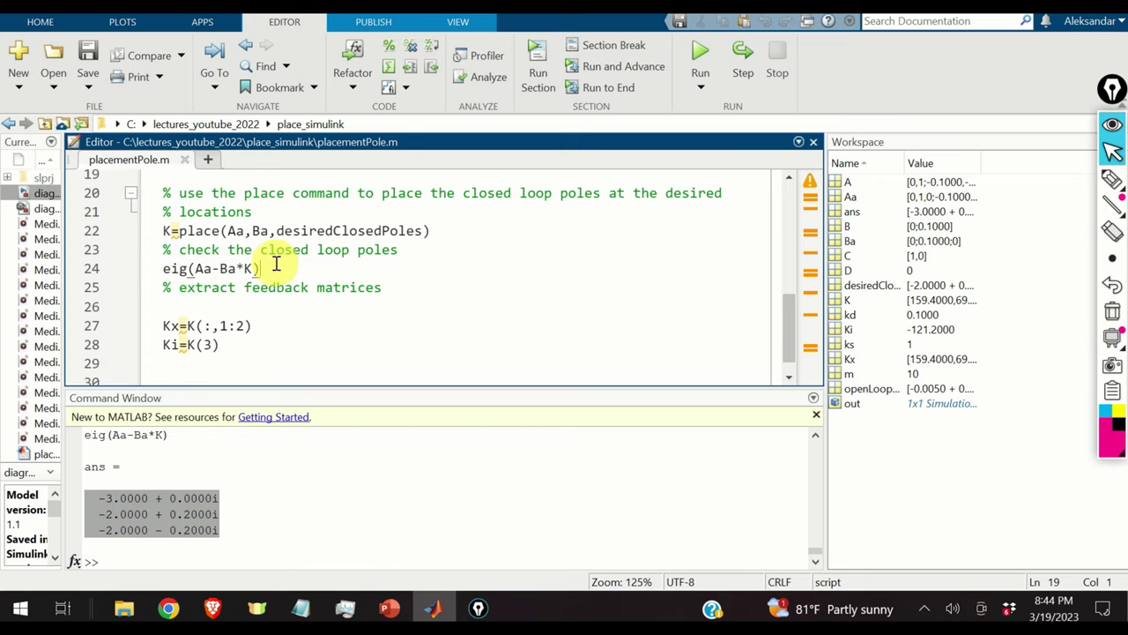
left_click_drag(305, 275, 155, 251)
right_click(227, 241)
left_click(282, 253)
- Compare the eigenvalues -3 and -2±0.2i against desiredClosedPoles, then return to the article
left_click(238, 537)
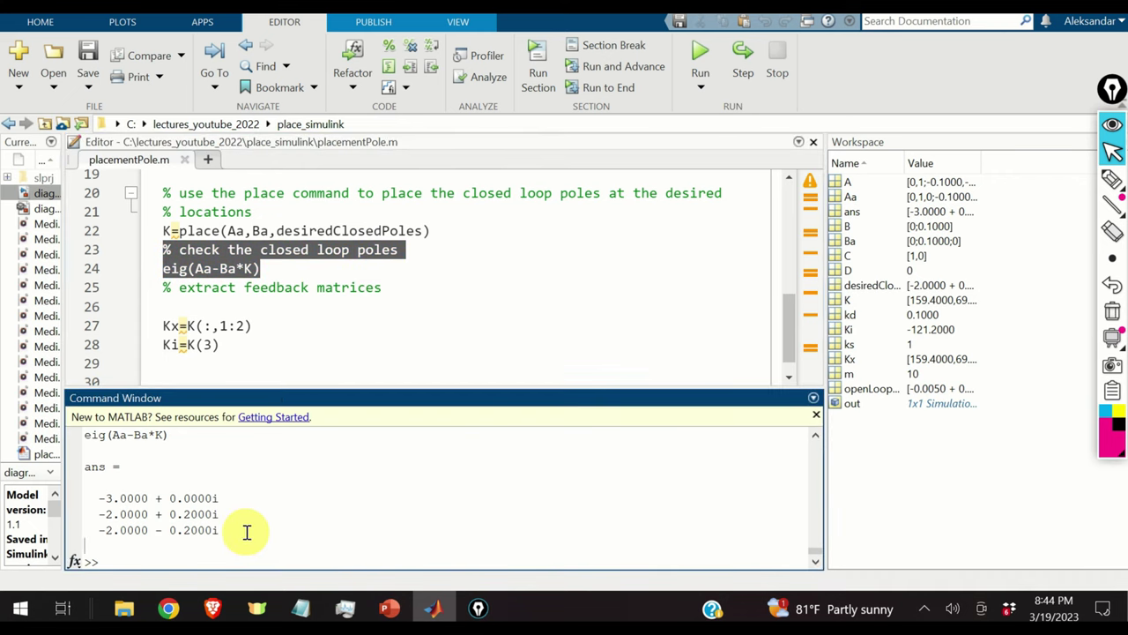
left_click_drag(247, 533, 78, 499)
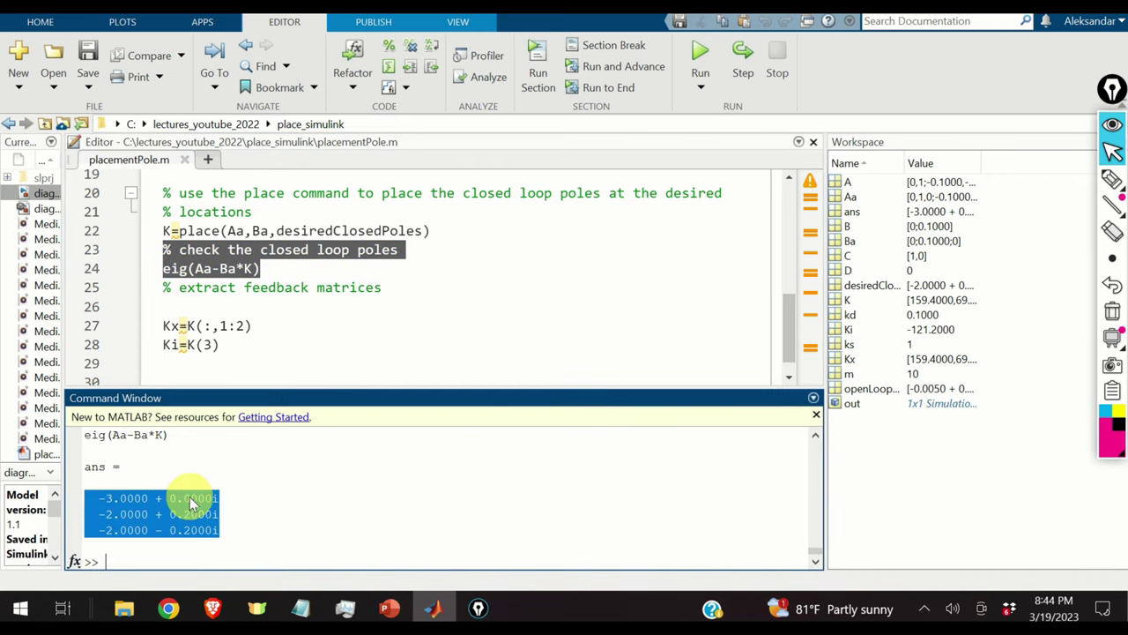
scroll(335, 242, "up", 2)
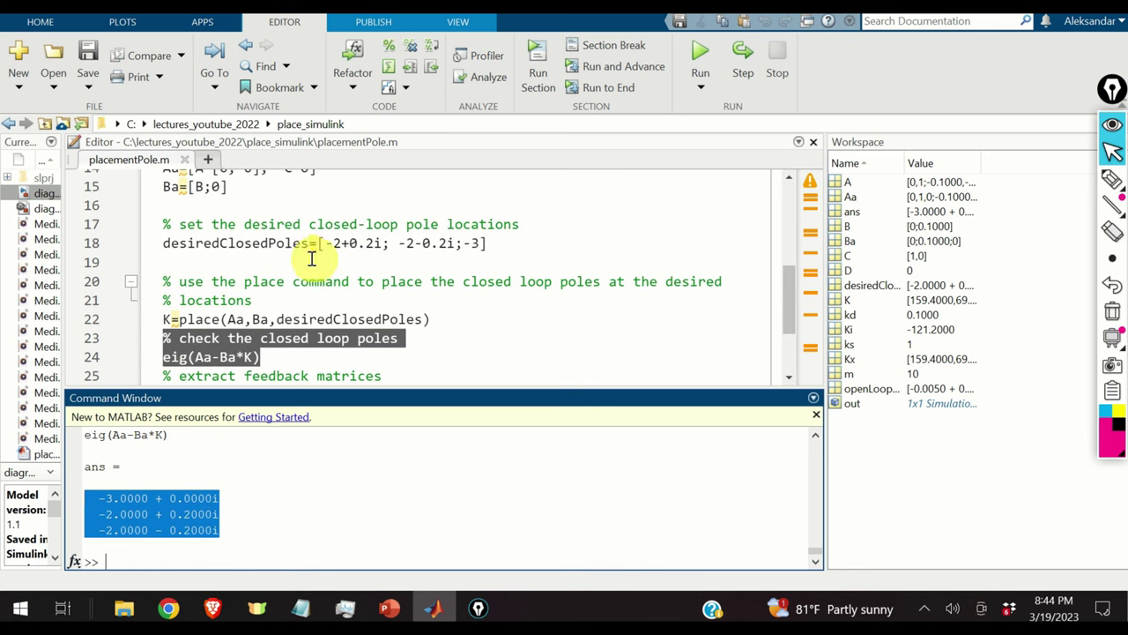
left_click(277, 243)
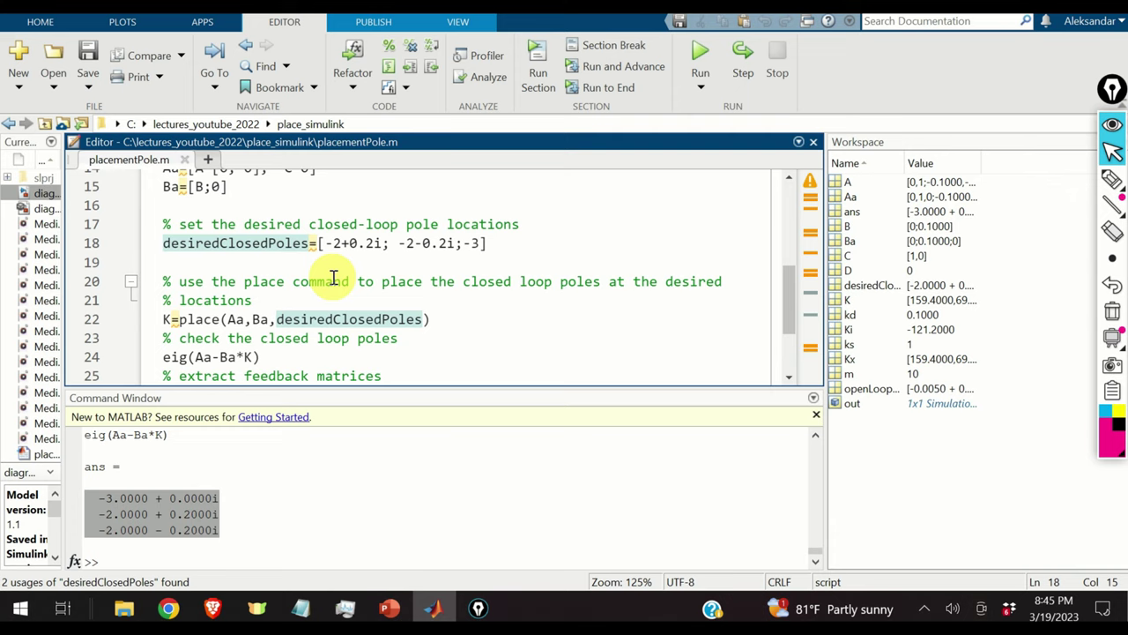
scroll(333, 278, "down", 2)
left_click(264, 268)
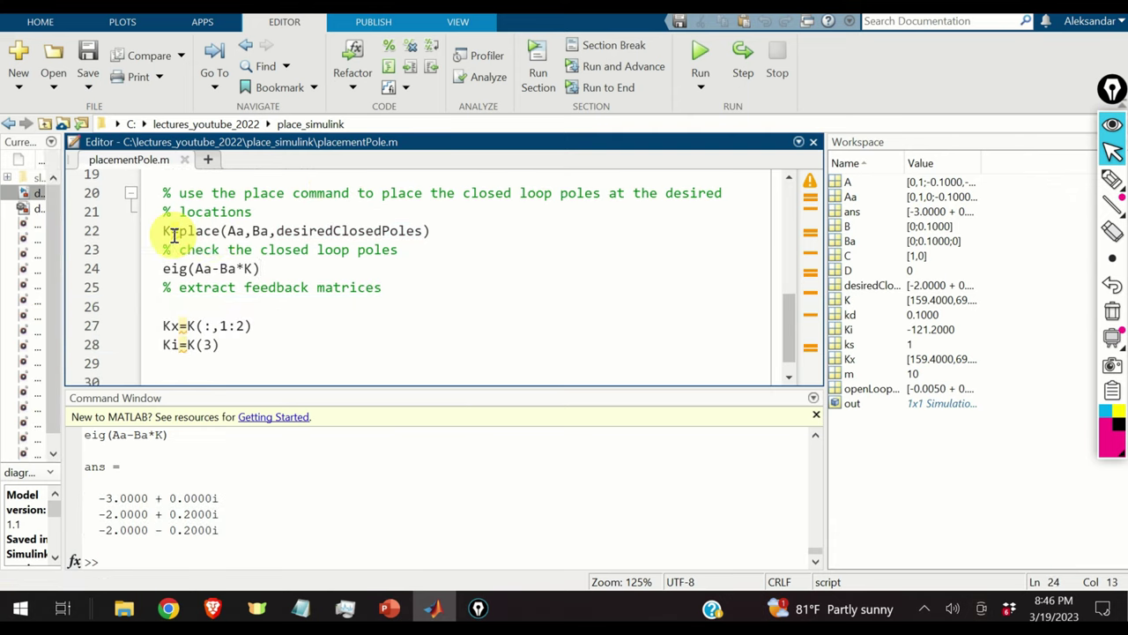
mouse_move(173, 234)
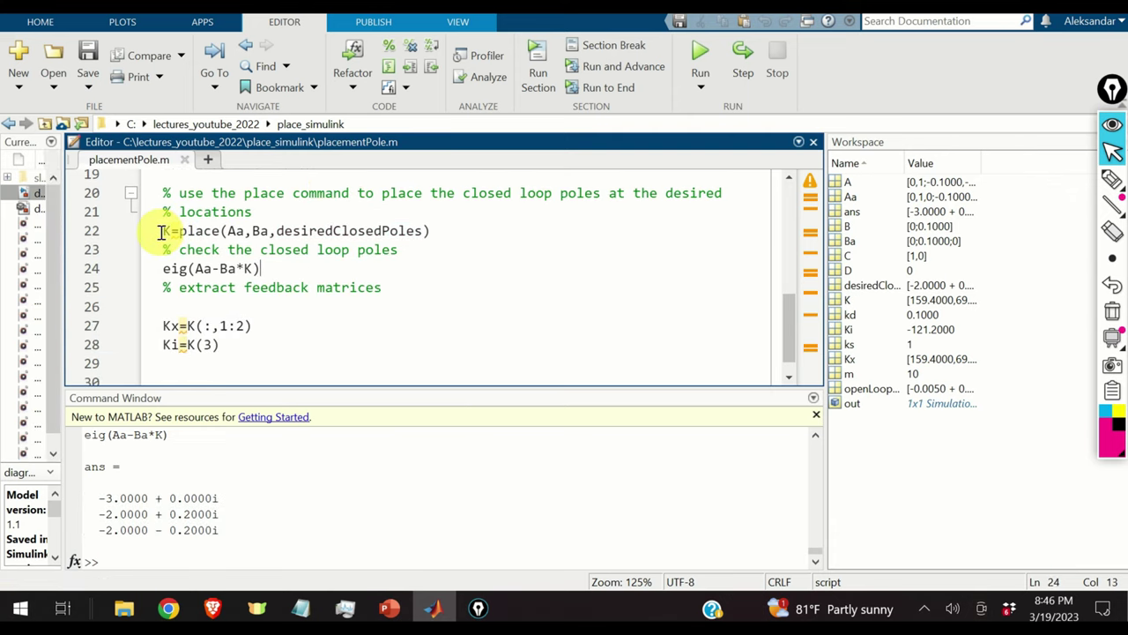
left_click(214, 608)
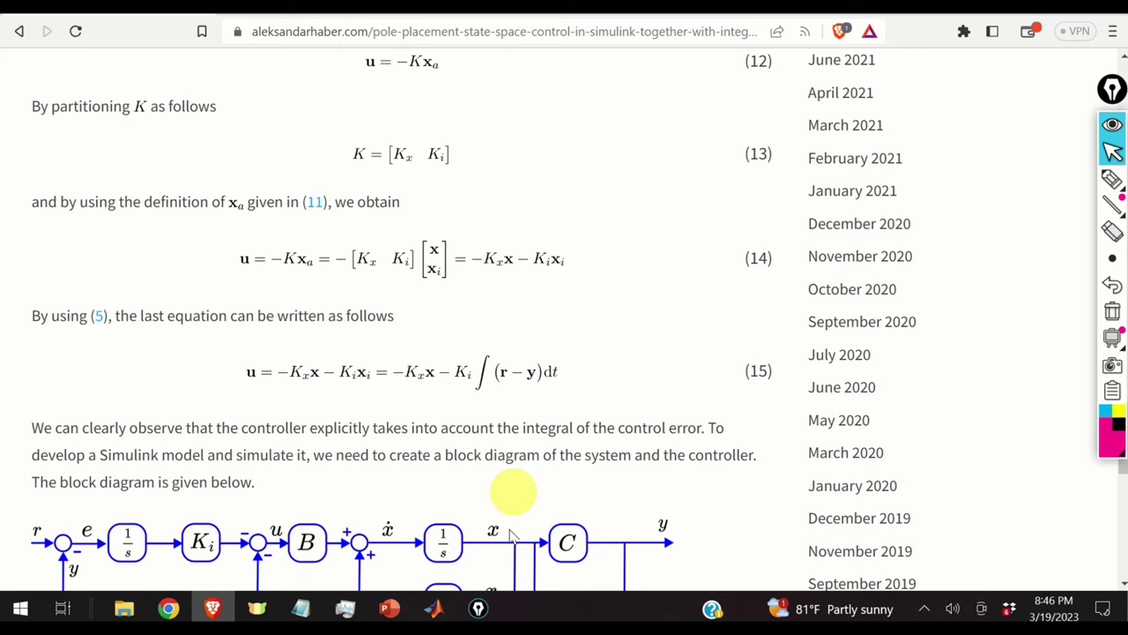
- Evaluate the Kx and Ki lines, giving Kx = [159.4 69.9] and Ki = -121.2
left_click(433, 608)
left_click_drag(227, 346, 144, 323)
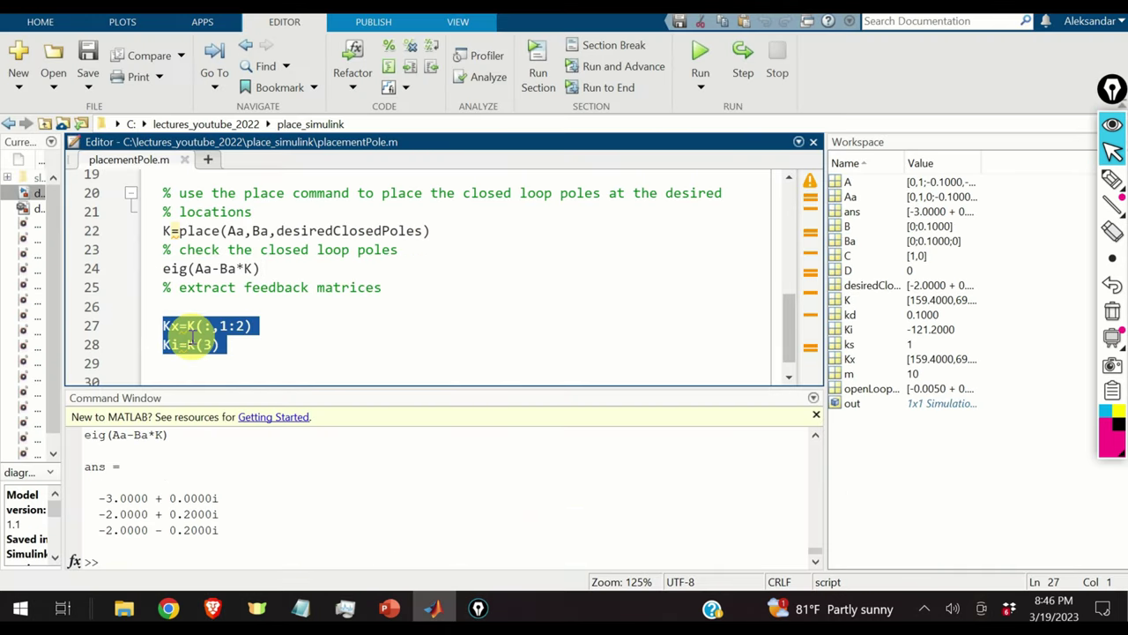
right_click(202, 331)
left_click(279, 254)
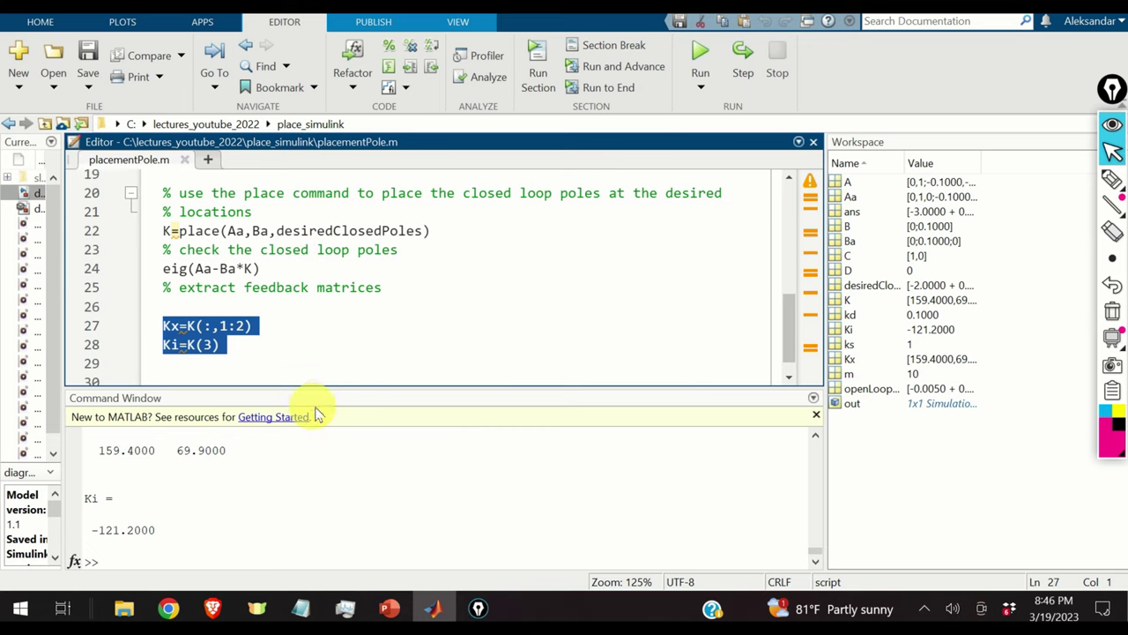
left_click_drag(337, 388, 342, 302)
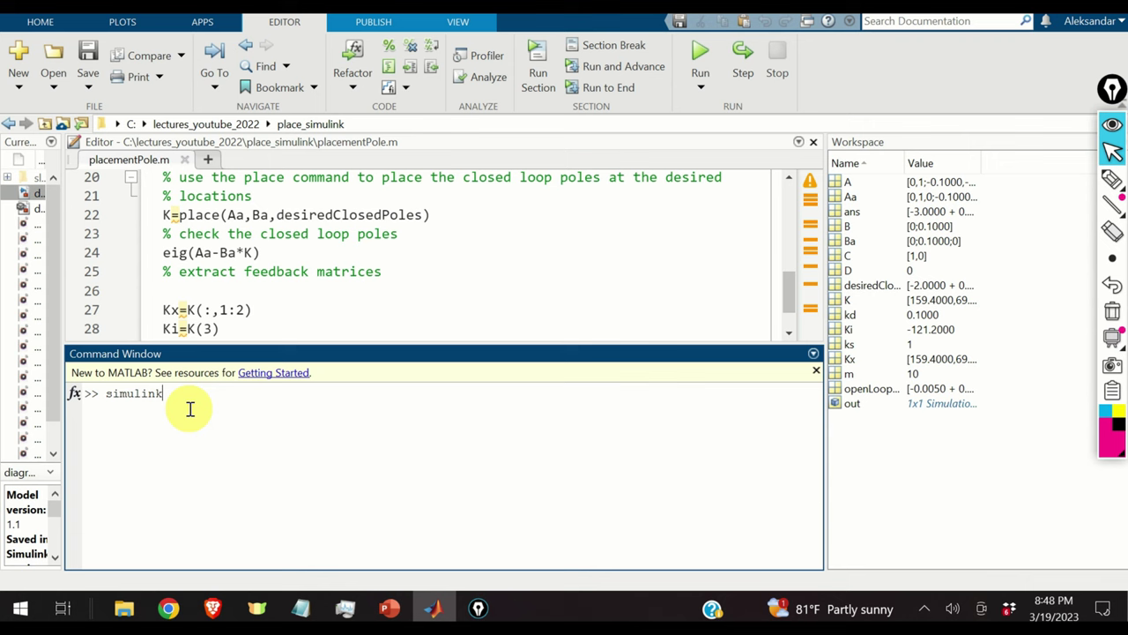
- Launch Simulink and create a maximized blank model
key("Return")
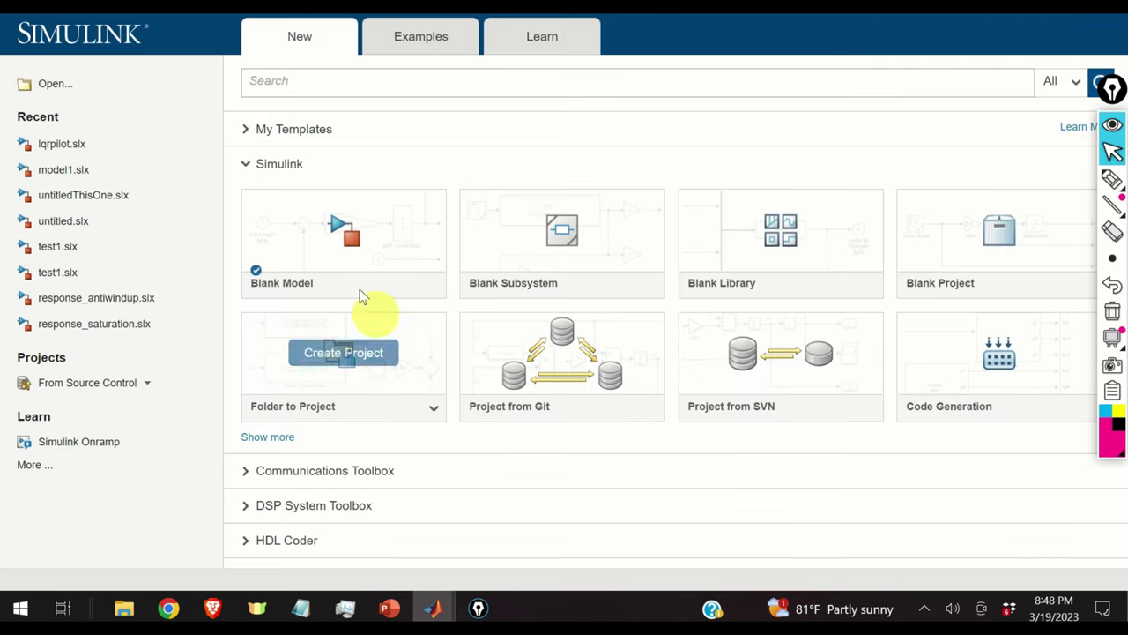
left_click(367, 250)
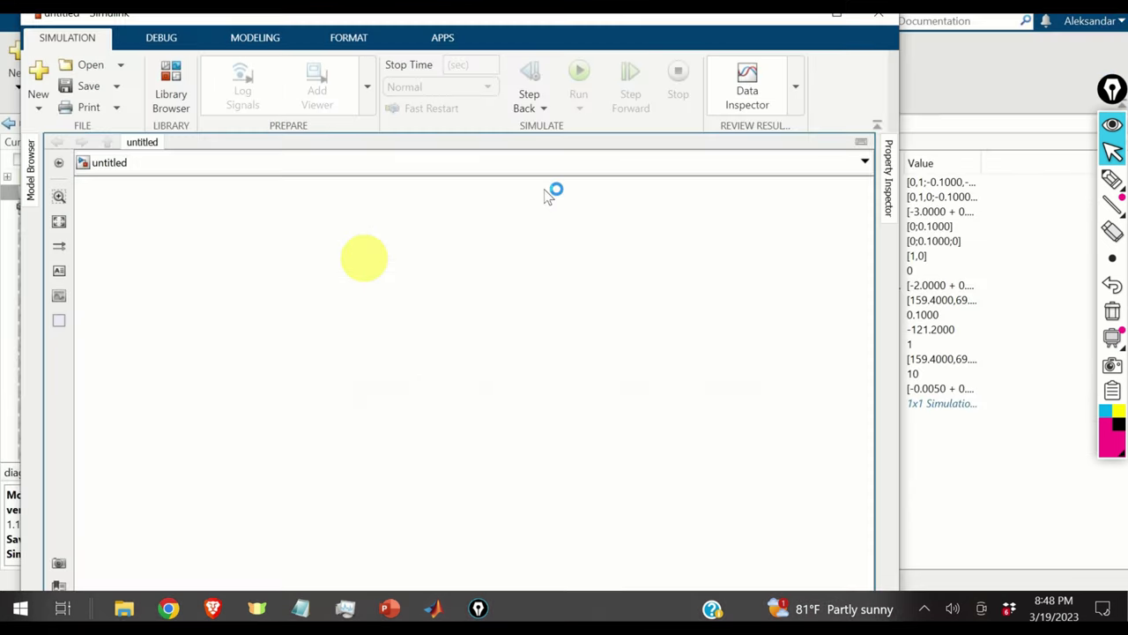
left_click(837, 14)
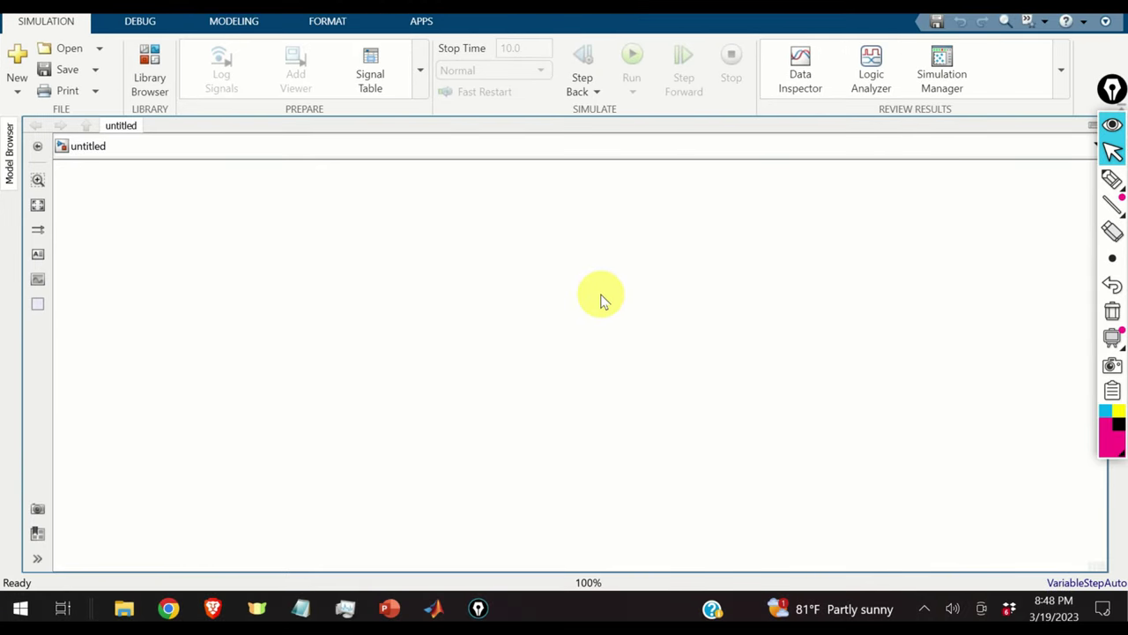
- Review the tutorial's block diagram, then return to the untitled model's canvas
left_click(213, 608)
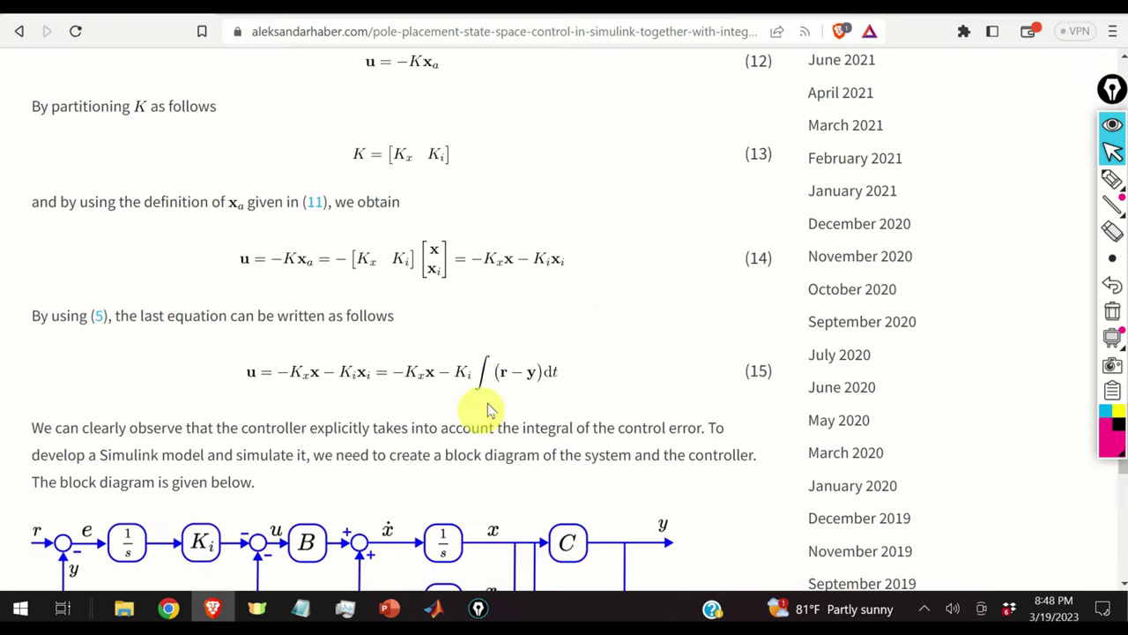
scroll(490, 396, "down", 2)
scroll(617, 290, "down", 1)
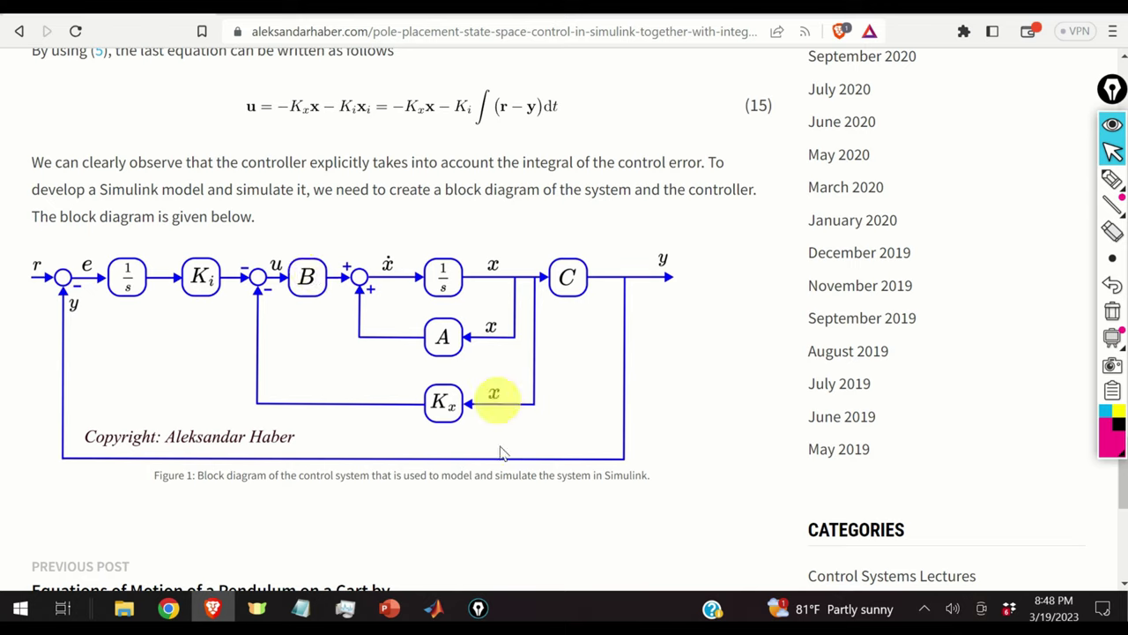
mouse_move(441, 614)
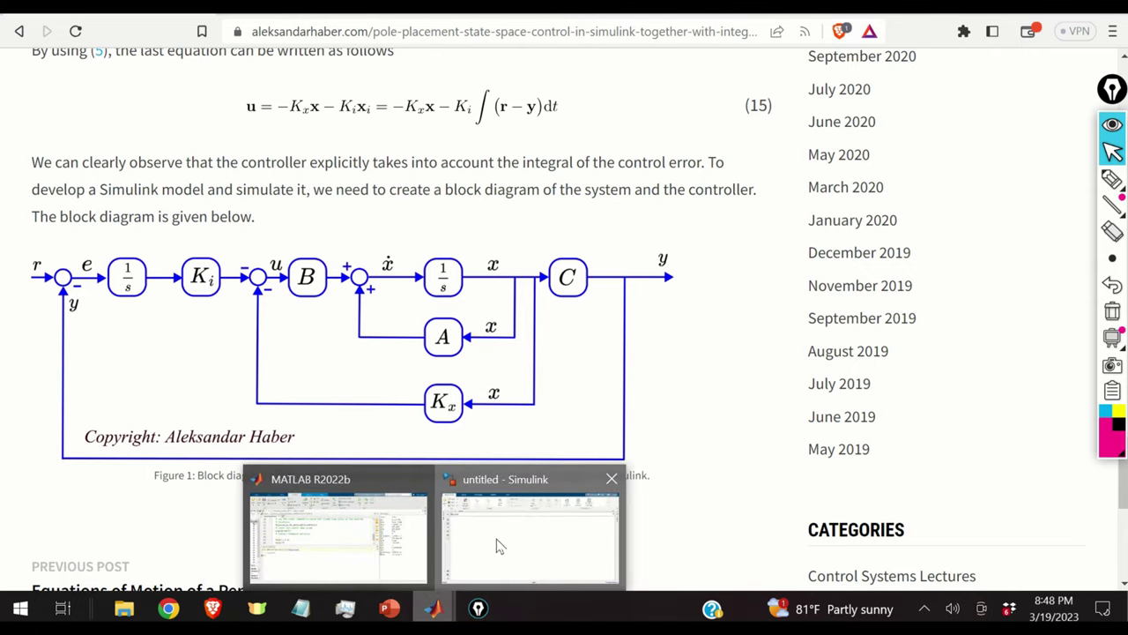
left_click(496, 541)
double_click(574, 289)
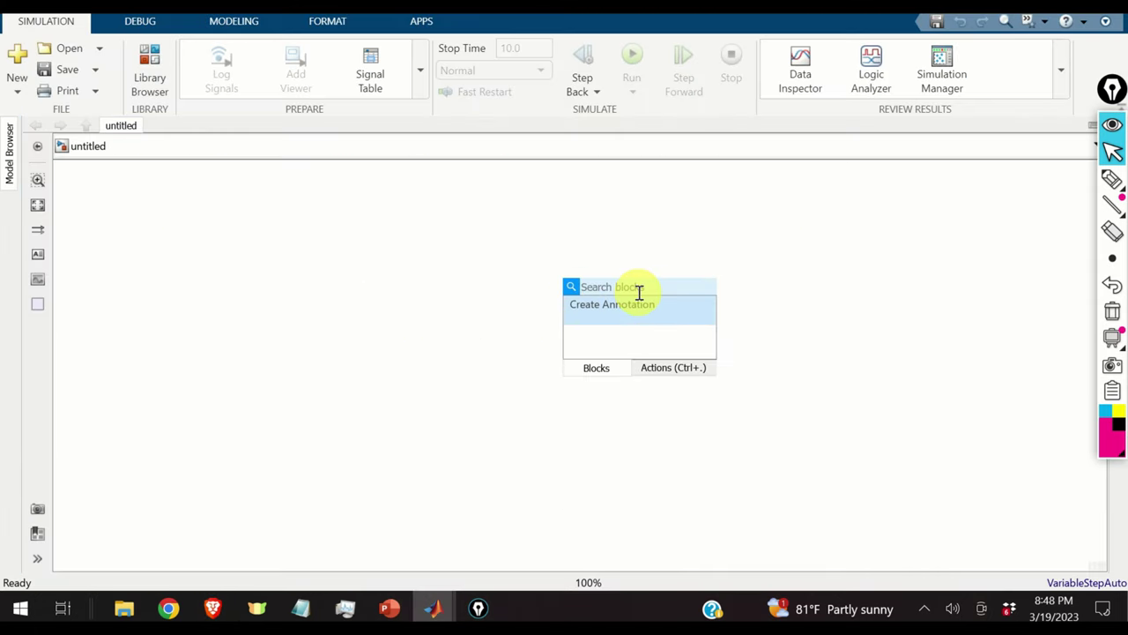
- Add an enlarged Integrator and a Sum block, wiring the Sum output into the Integrator
type("inte")
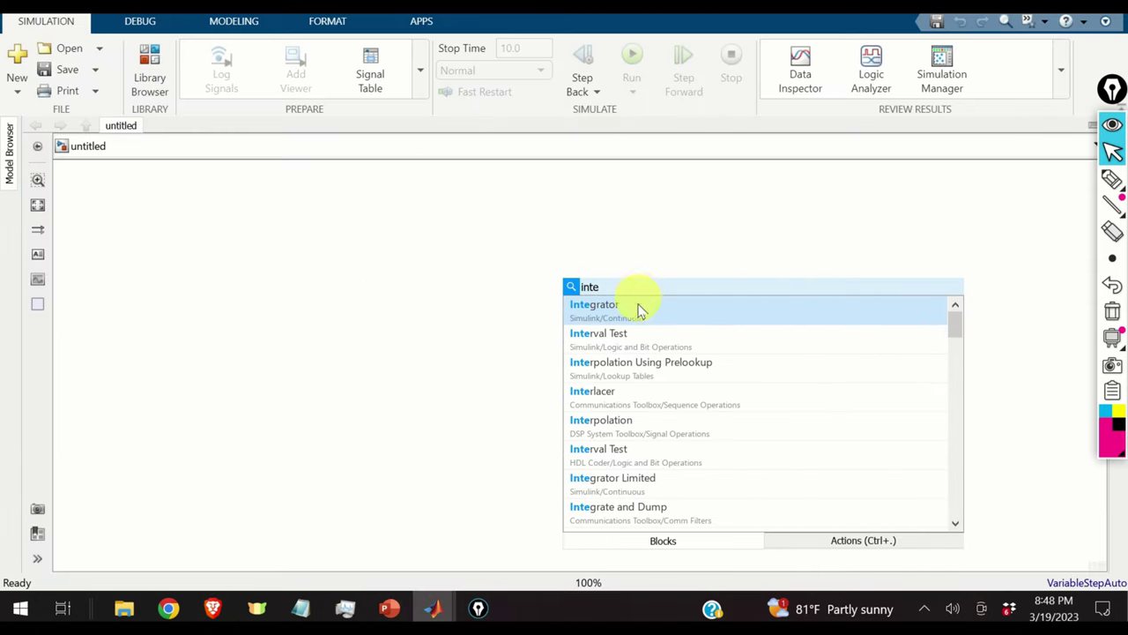
left_click(641, 311)
left_click_drag(594, 311, 605, 330)
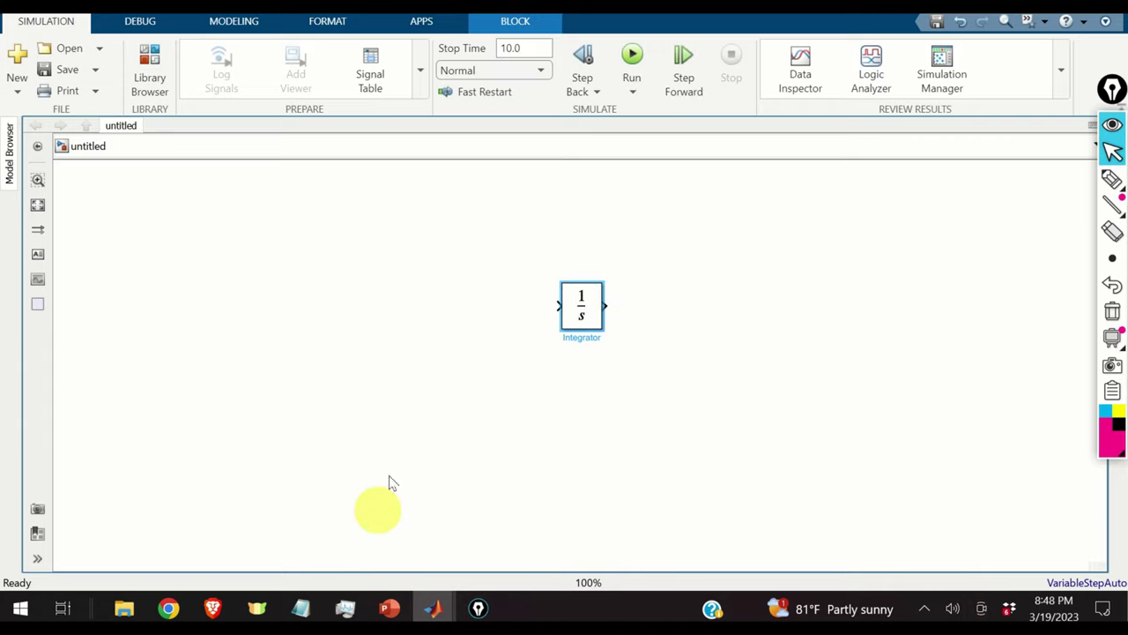
double_click(390, 297)
type("sum")
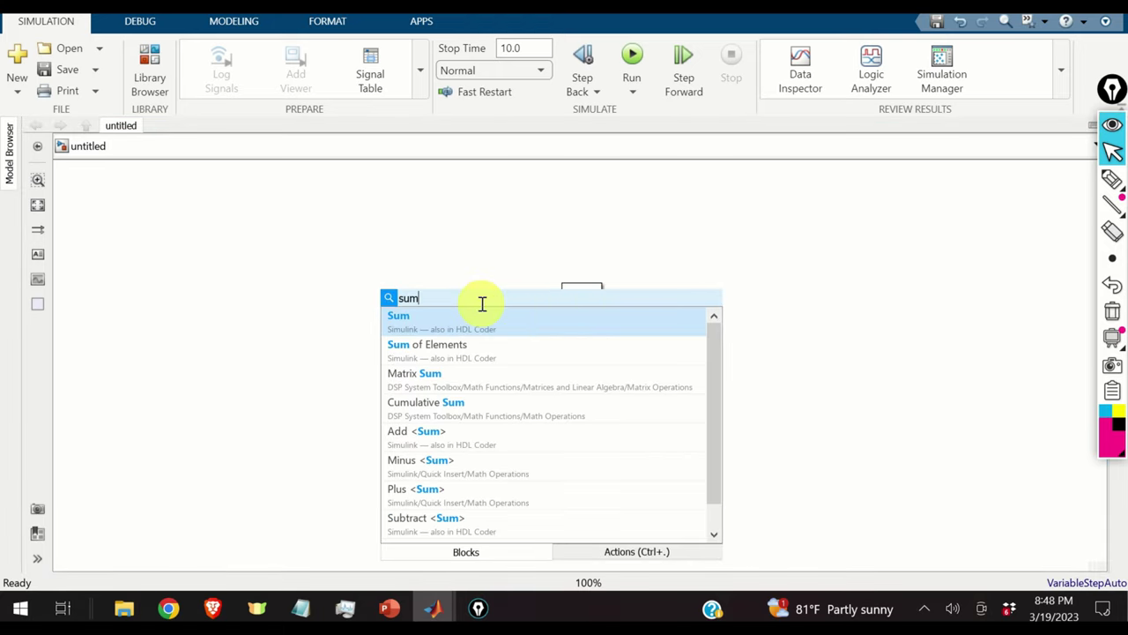
left_click(472, 318)
left_click(399, 304)
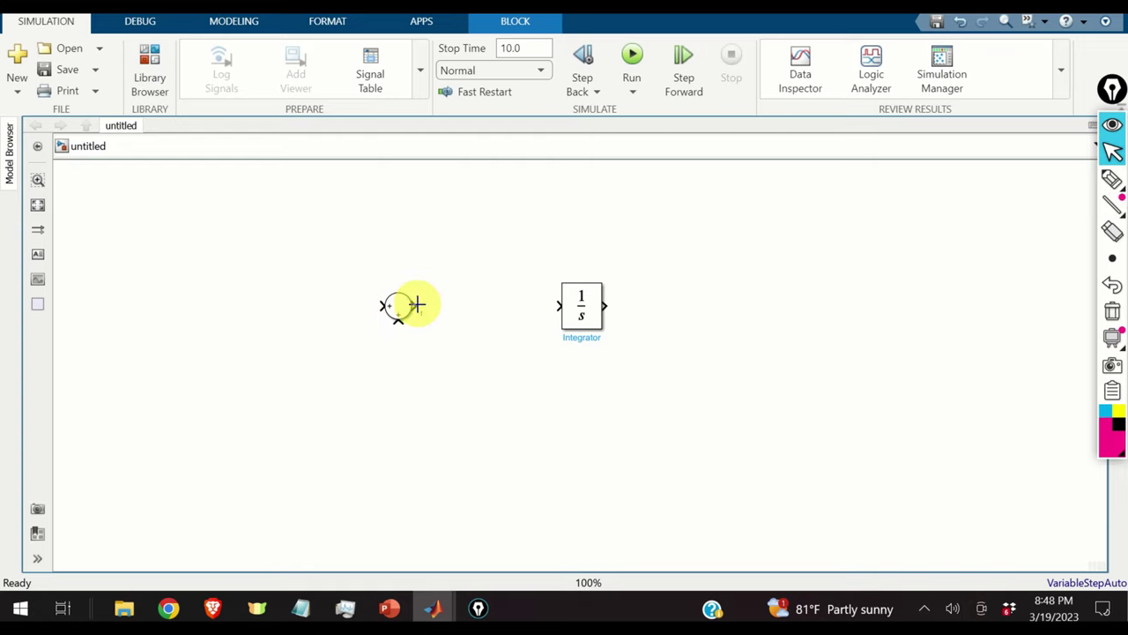
left_click_drag(417, 305, 556, 304)
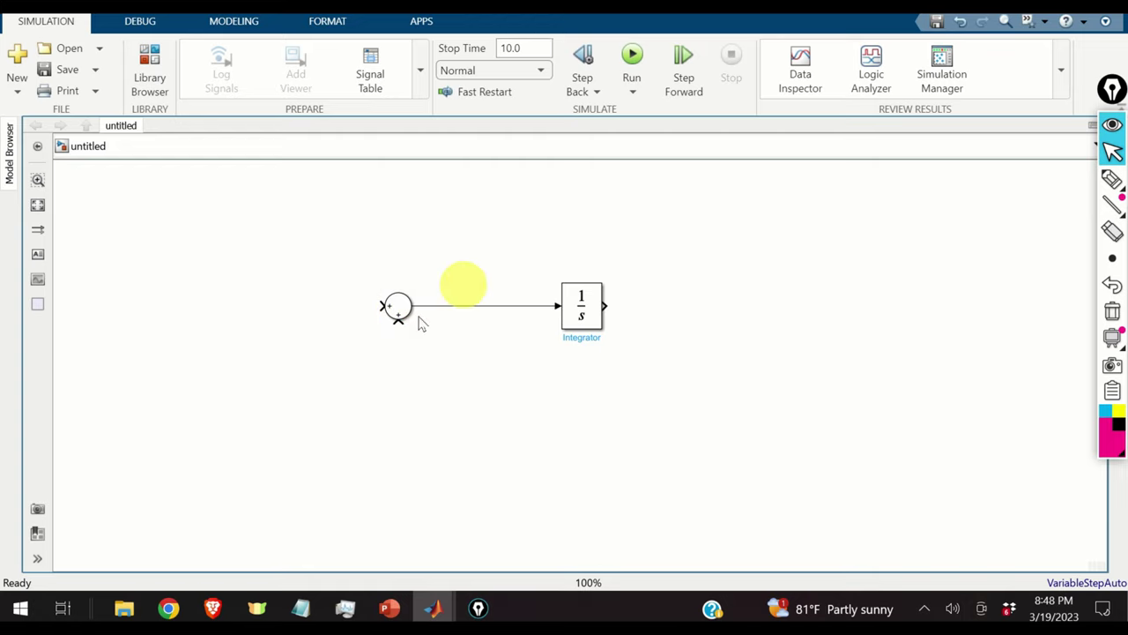
- Add an enlarged Gain block below, rotated twice to face left for feedback
double_click(579, 428)
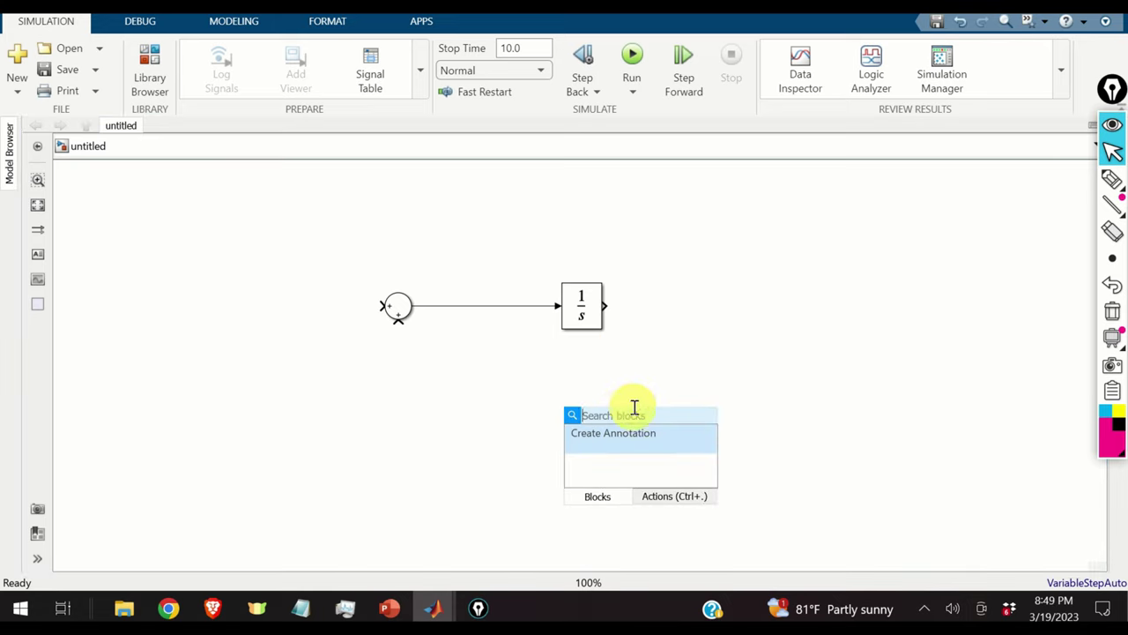
type("g")
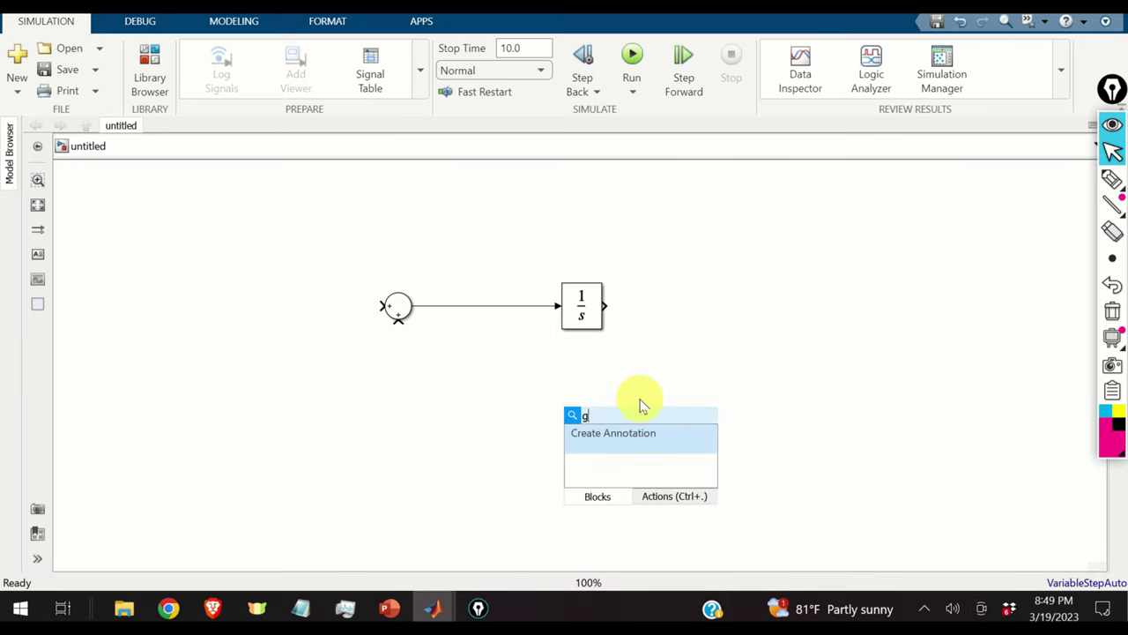
type("ain")
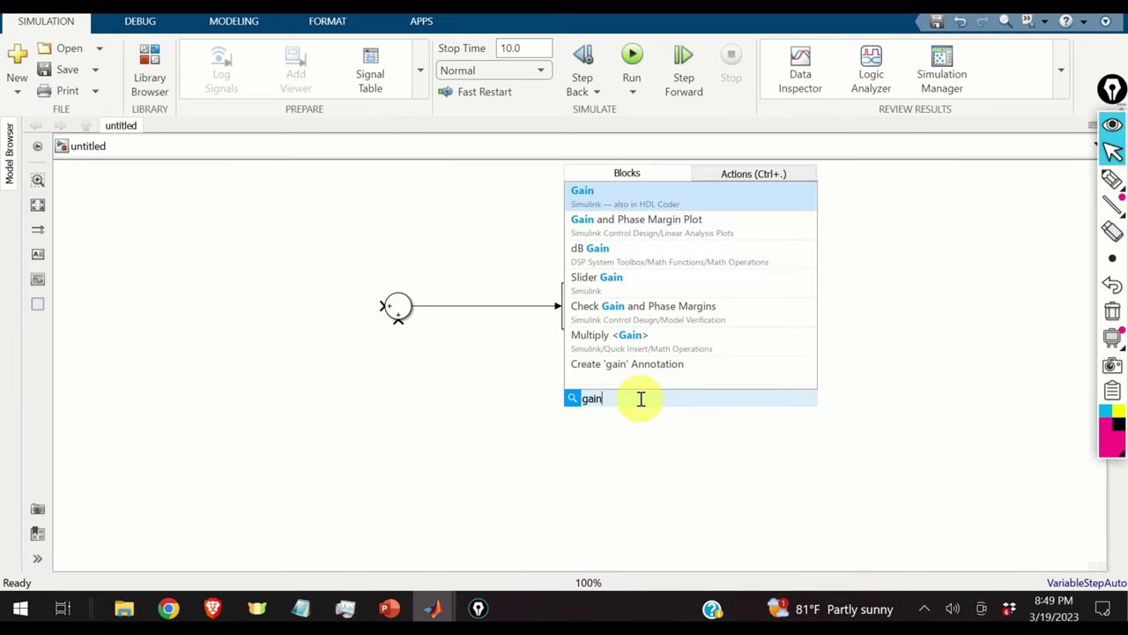
left_click(652, 203)
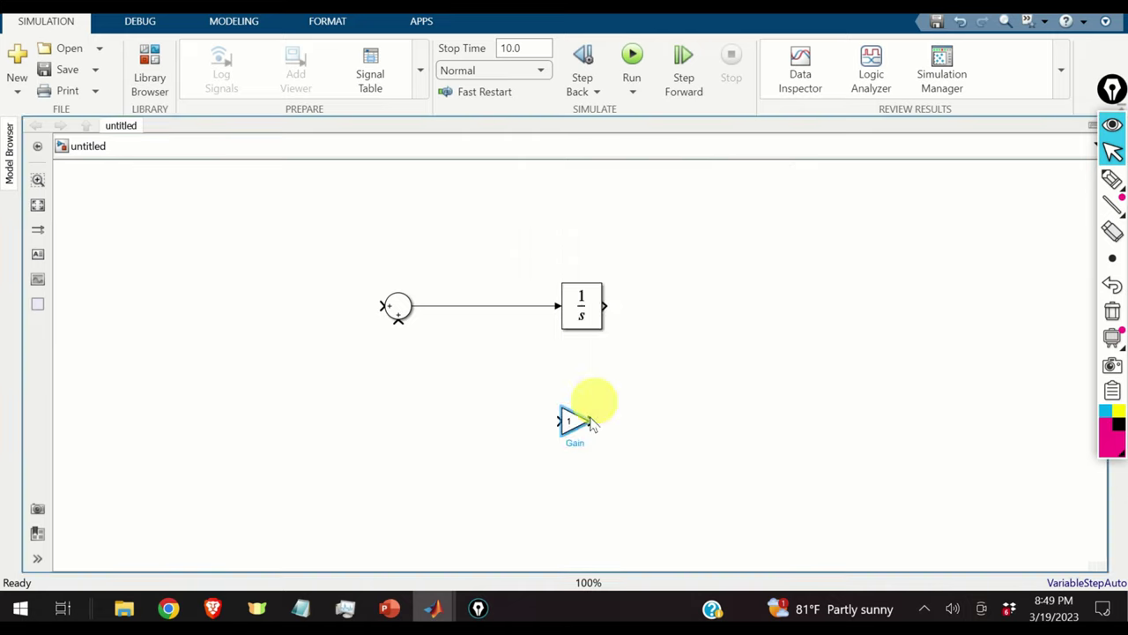
left_click(357, 23)
left_click(523, 51)
left_click(523, 51)
left_click_drag(596, 438, 605, 446)
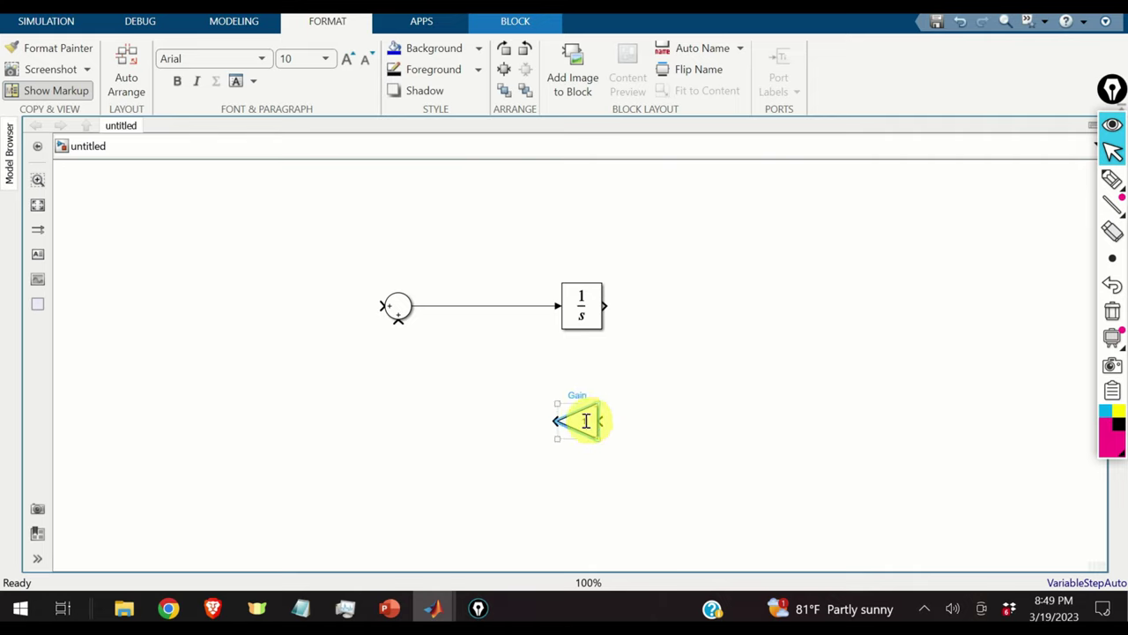
- Set the Gain block to gain A with Matrix(K*u) multiplication
double_click(585, 421)
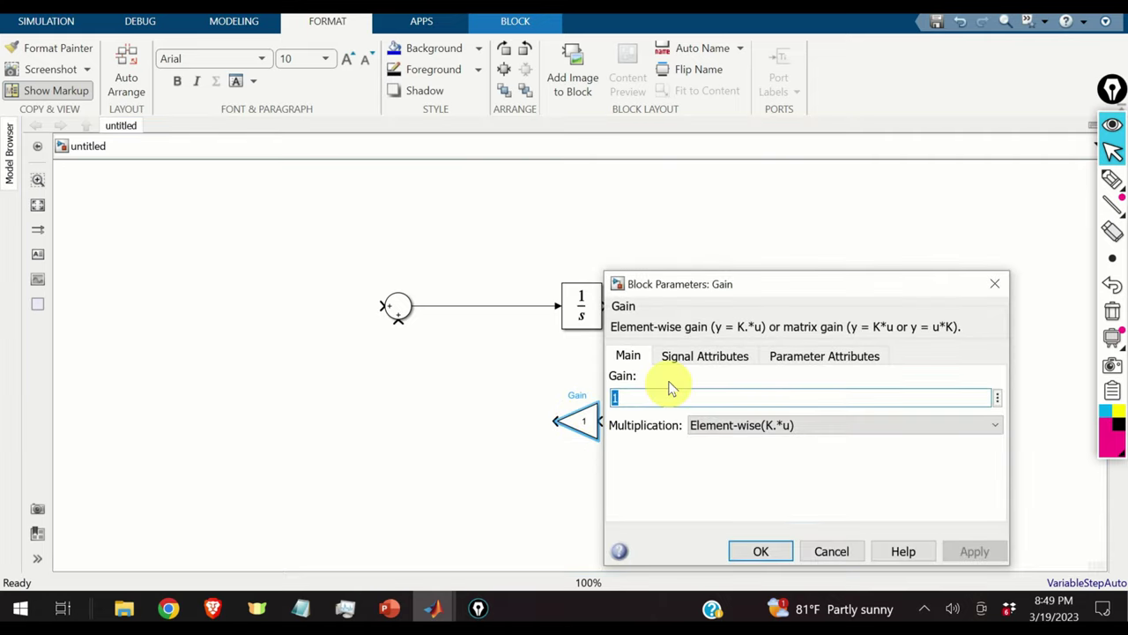
type("A")
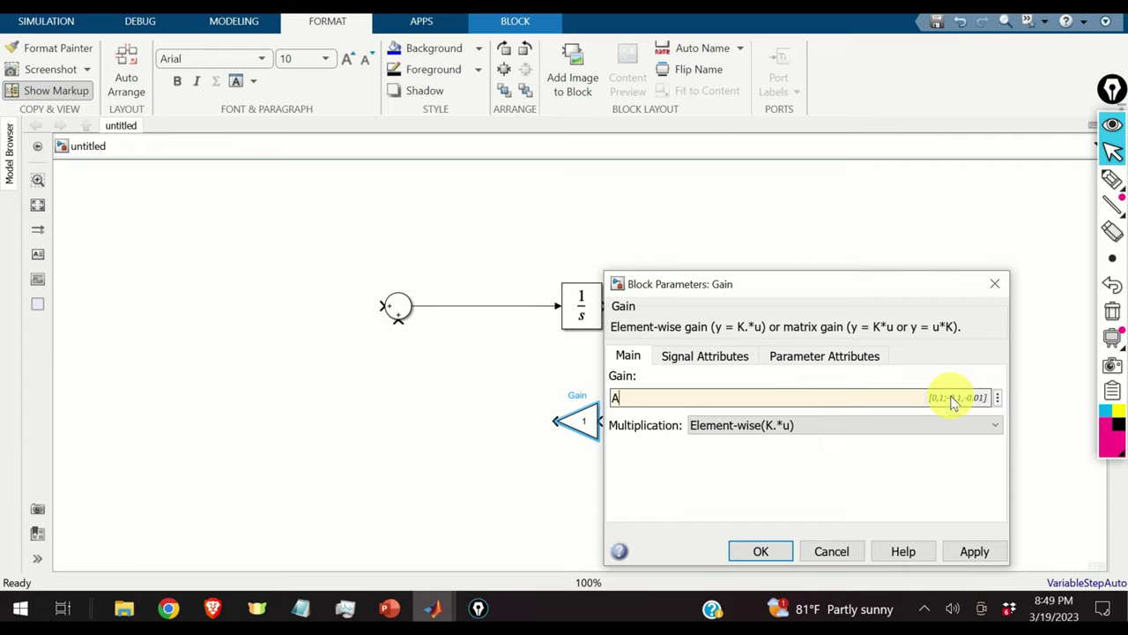
left_click_drag(731, 285, 803, 265)
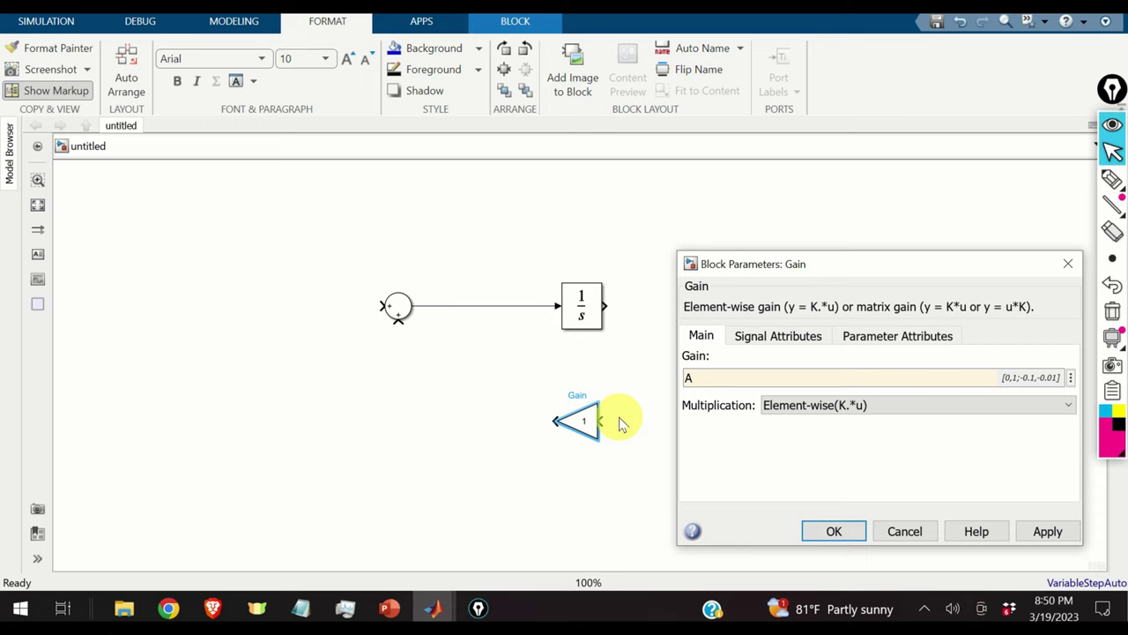
left_click(847, 406)
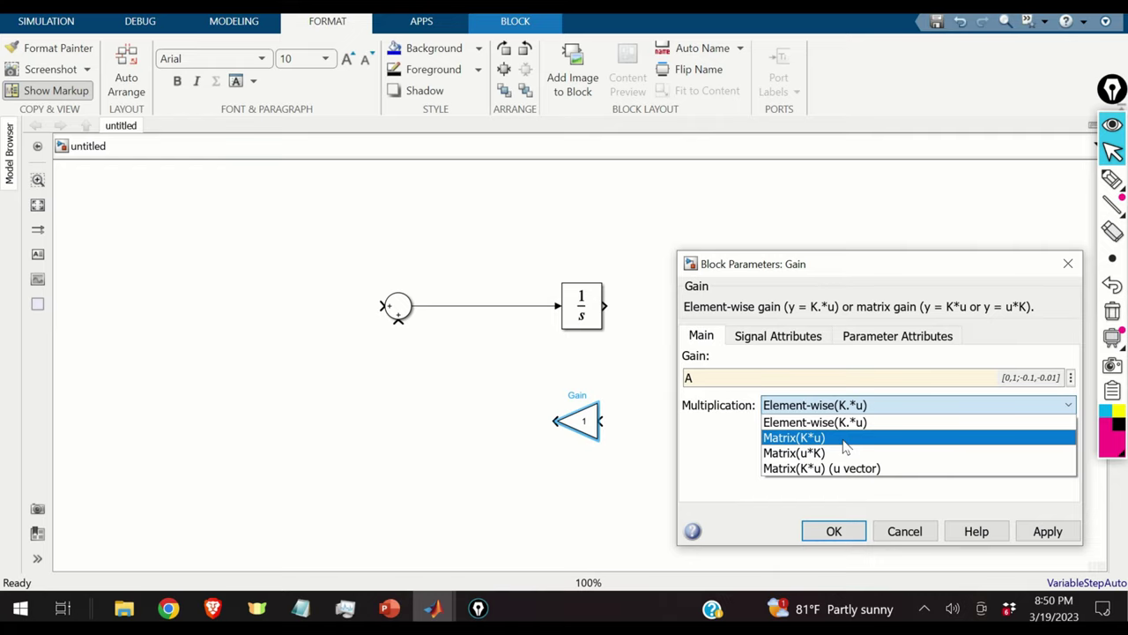
left_click(847, 439)
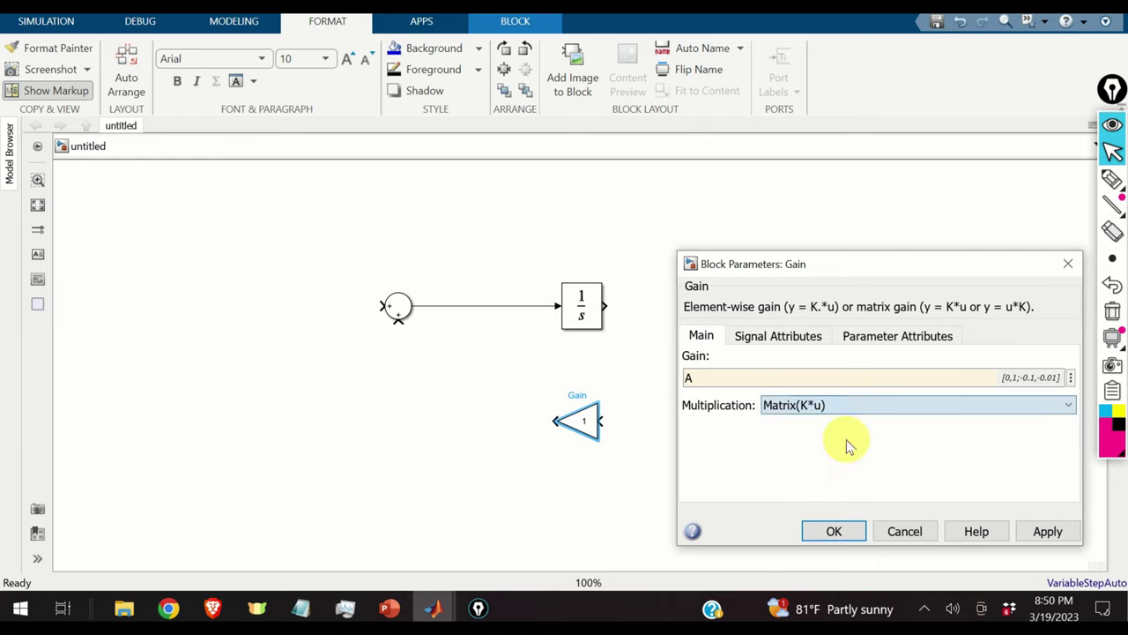
left_click(833, 531)
- Wire the Integrator output into the A*u gain and its output into the Sum's lower input
mouse_move(609, 306)
left_mouse_down()
mouse_move(697, 438)
mouse_move(603, 420)
left_mouse_up()
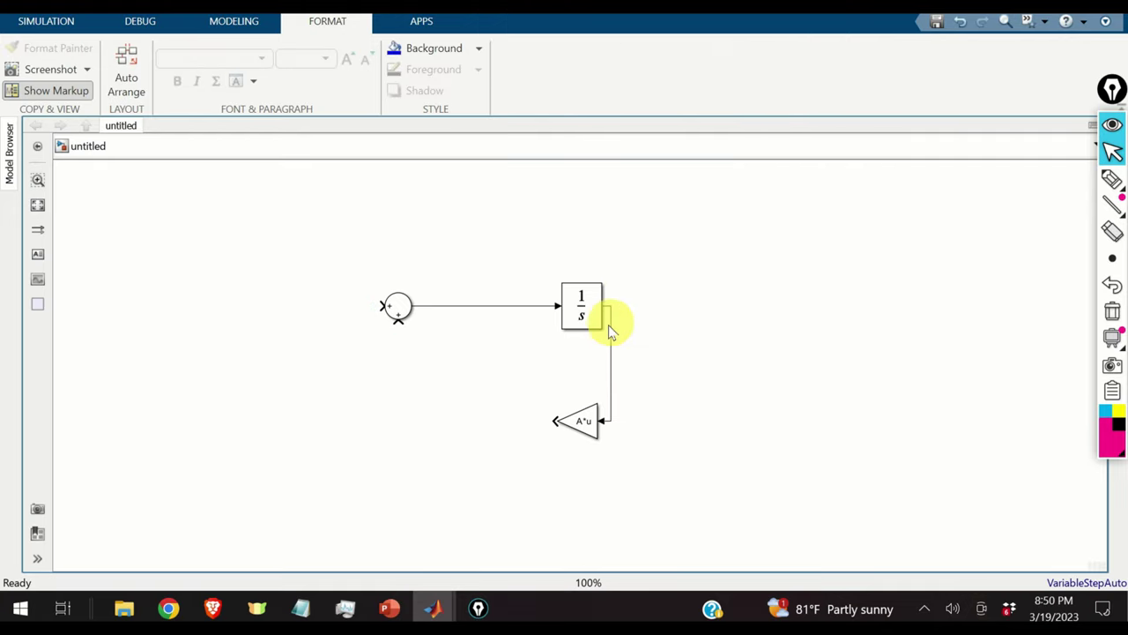
left_click_drag(610, 342, 743, 347)
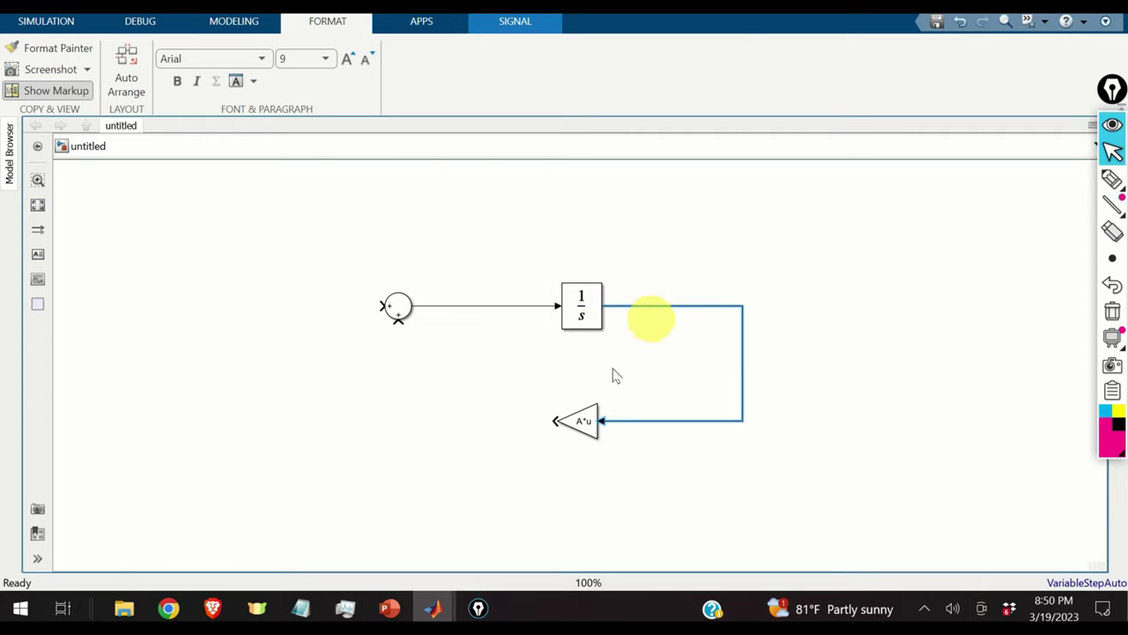
left_click(559, 423)
mouse_move(556, 419)
left_mouse_down()
mouse_move(428, 408)
mouse_move(398, 317)
left_mouse_up()
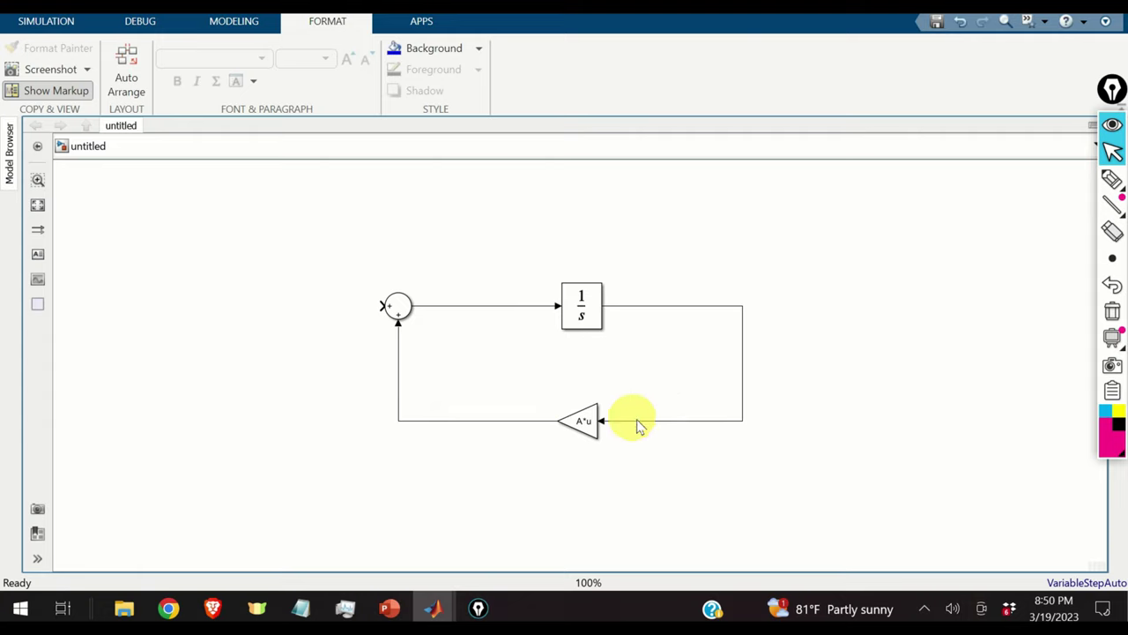
- Add a second Gain block left of the Sum with gain B and Matrix(K*u) multiplication
double_click(273, 315)
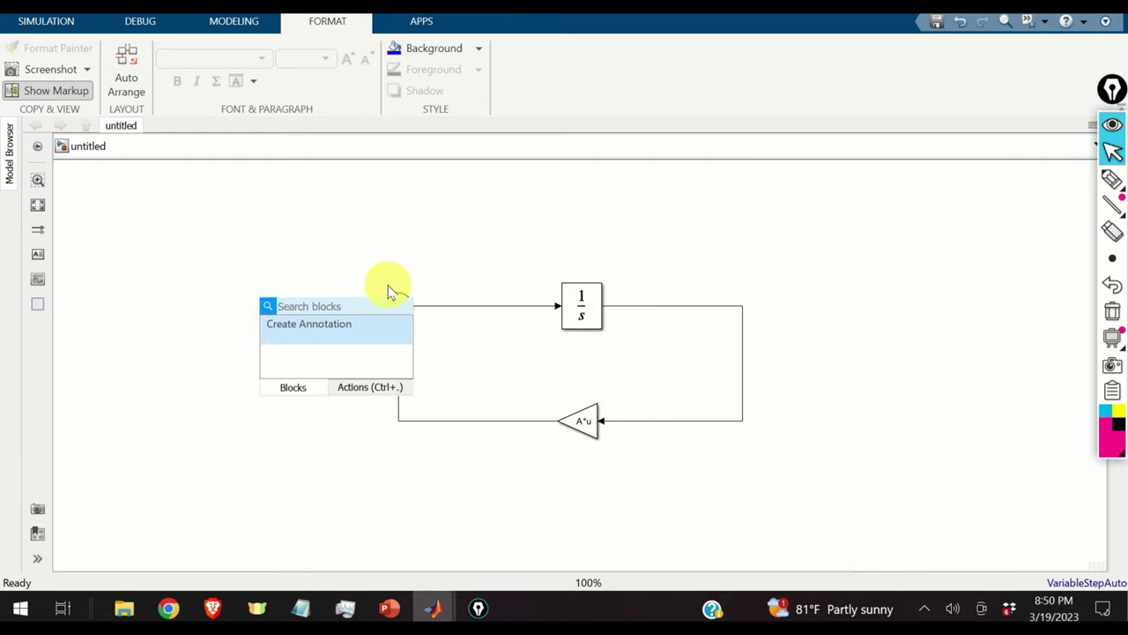
type("gain")
left_click(345, 333)
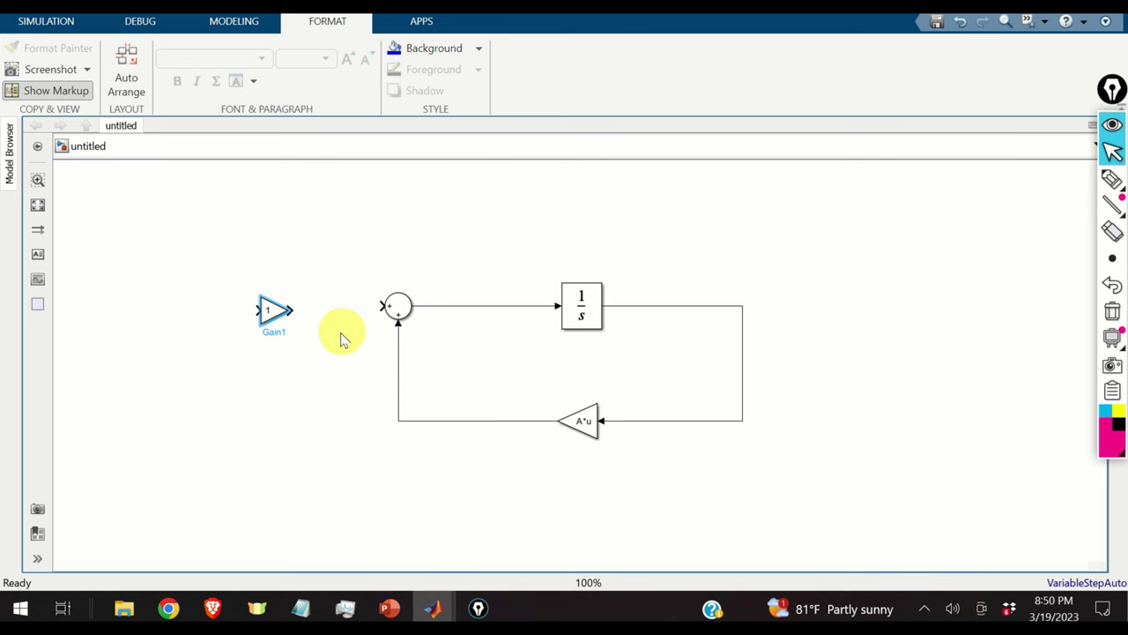
left_click(280, 318)
double_click(280, 317)
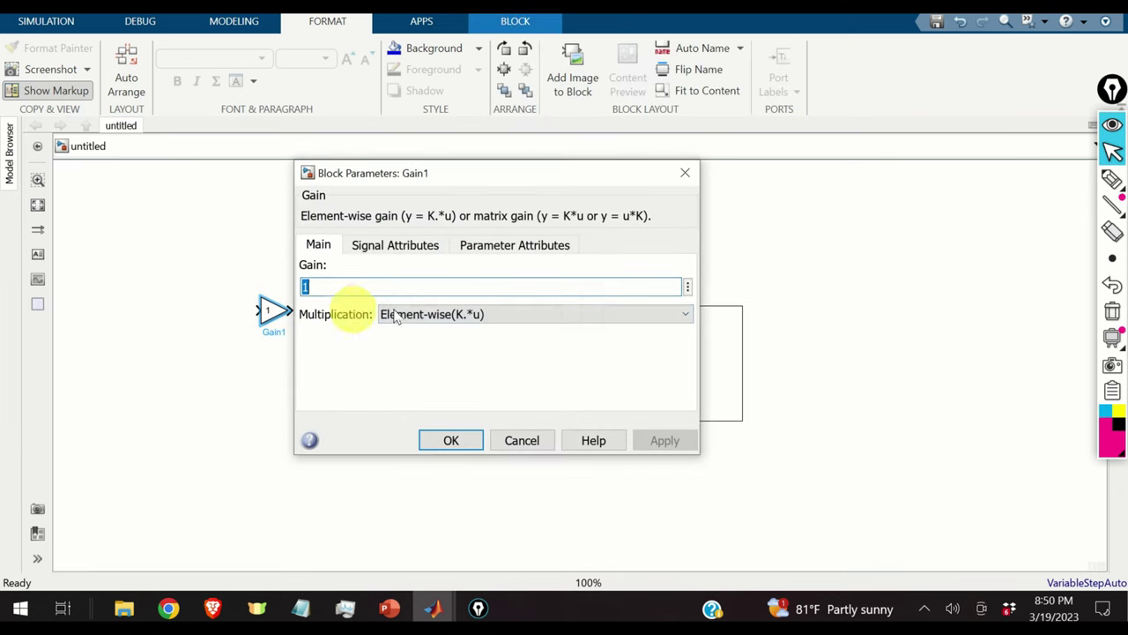
type("B")
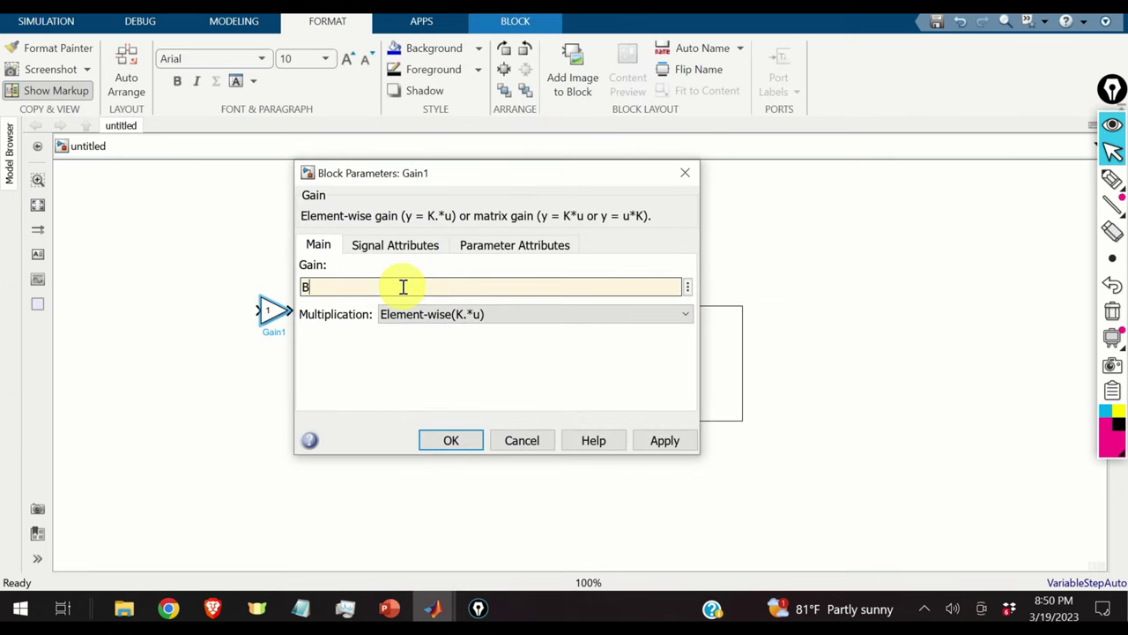
left_click(520, 324)
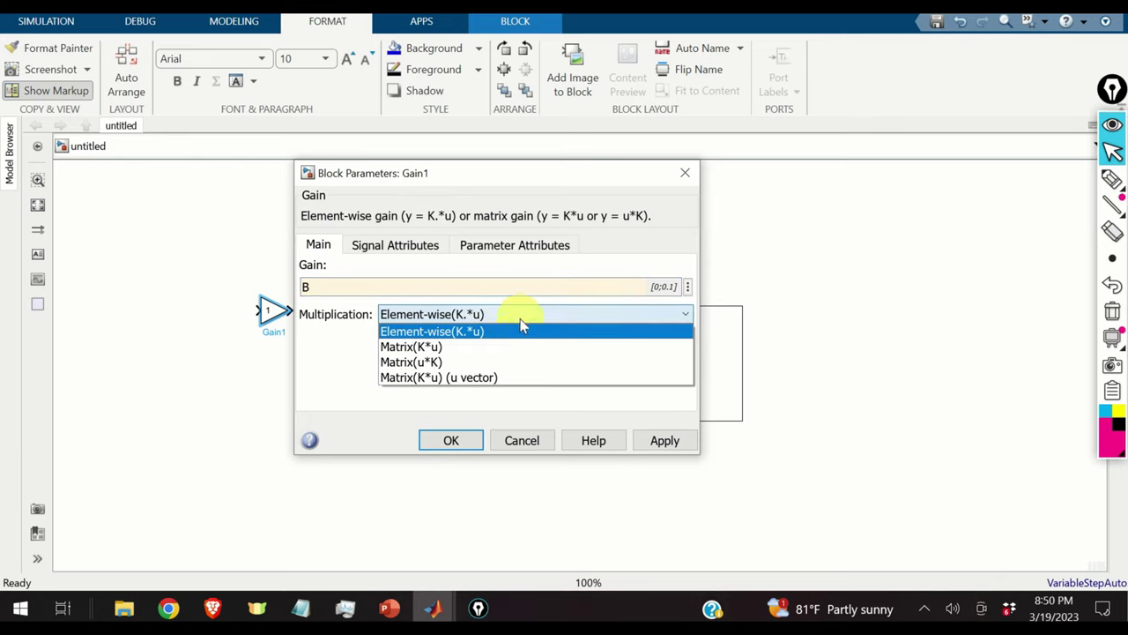
left_click(509, 351)
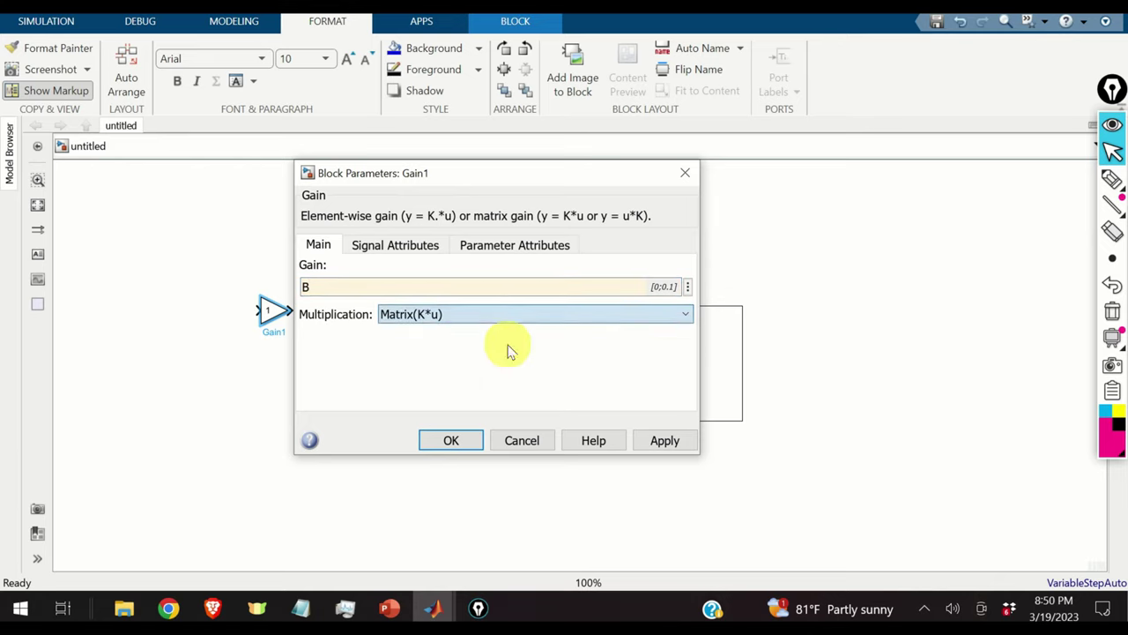
left_click(450, 442)
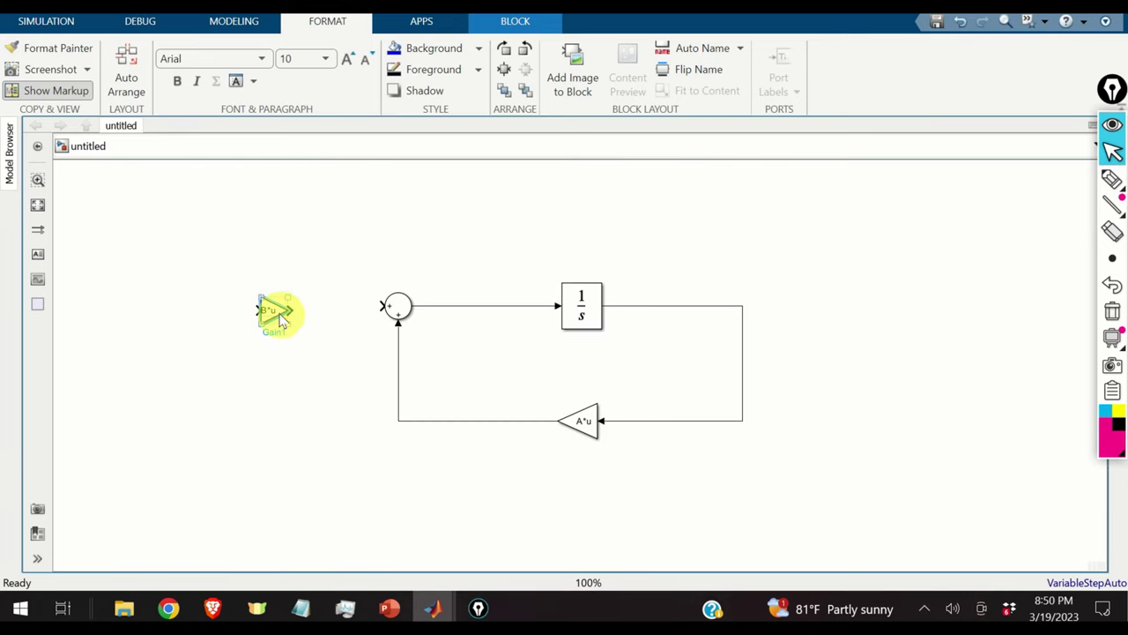
- Connect the B*u gain output to the Sum block input
left_click_drag(287, 308, 381, 306)
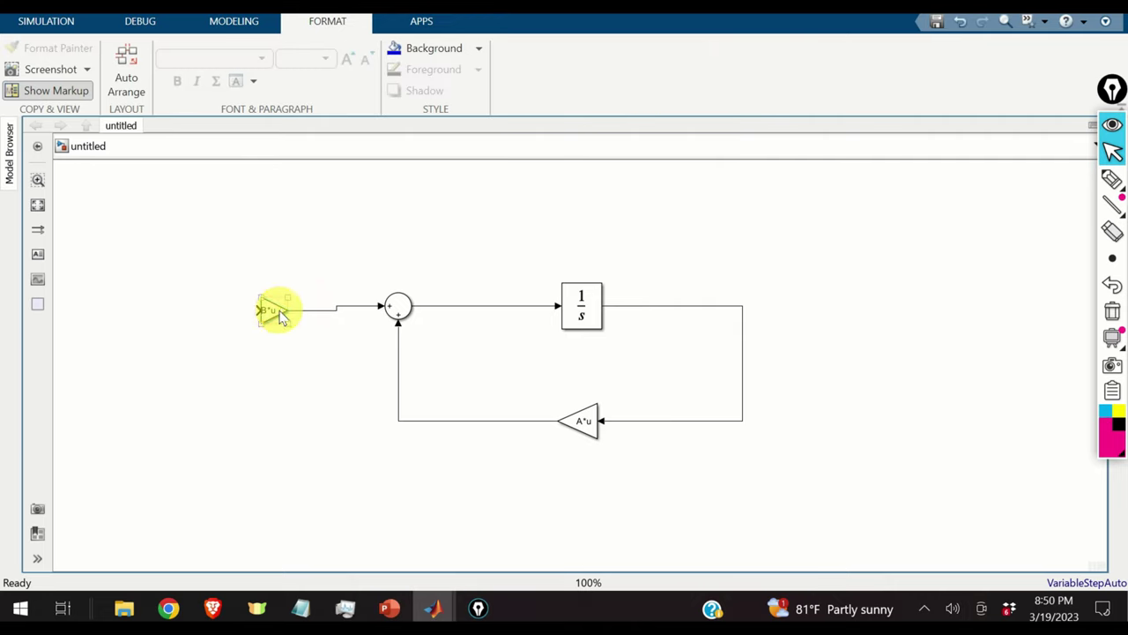
left_click(284, 308)
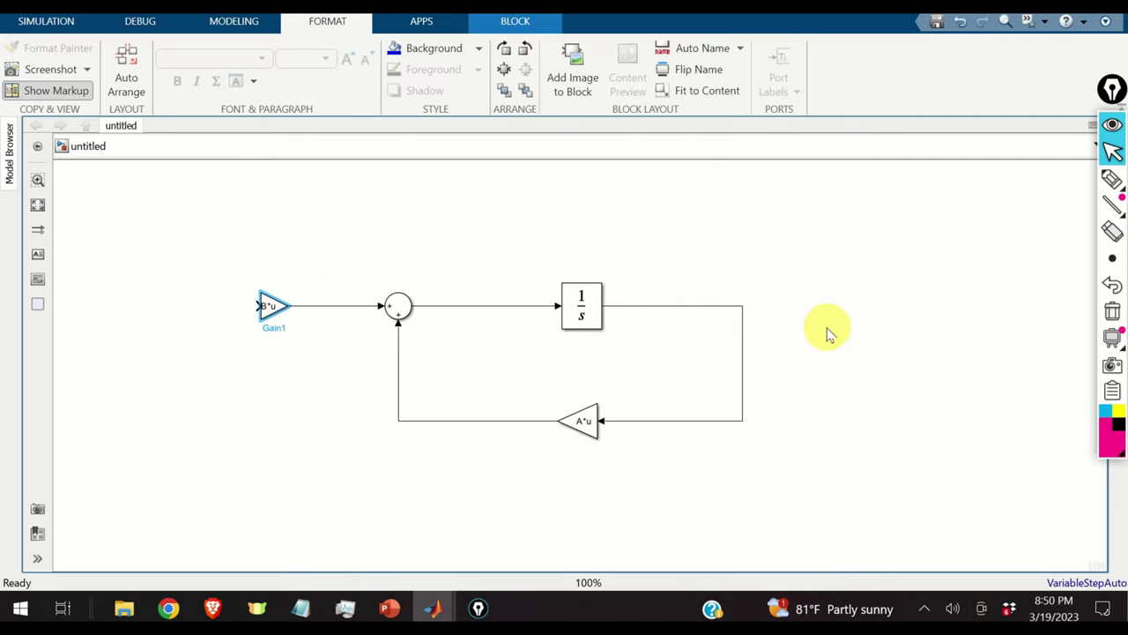
double_click(886, 310)
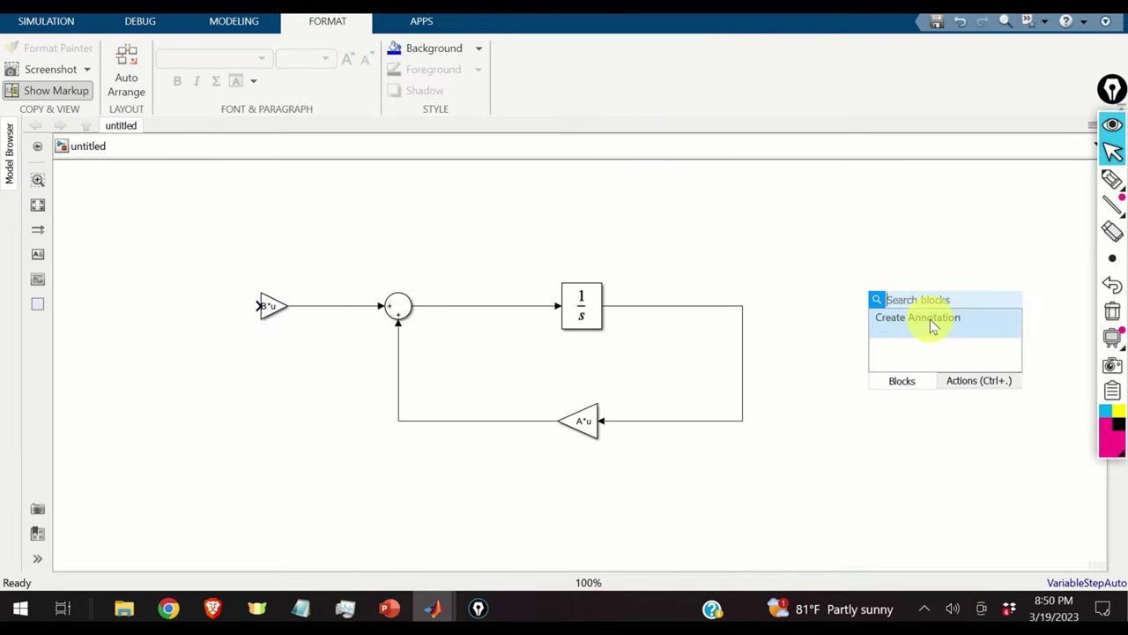
- Insert a third Gain block right of the loop with gain C and Matrix(K*u) multiplication
type("gain")
left_click(933, 324)
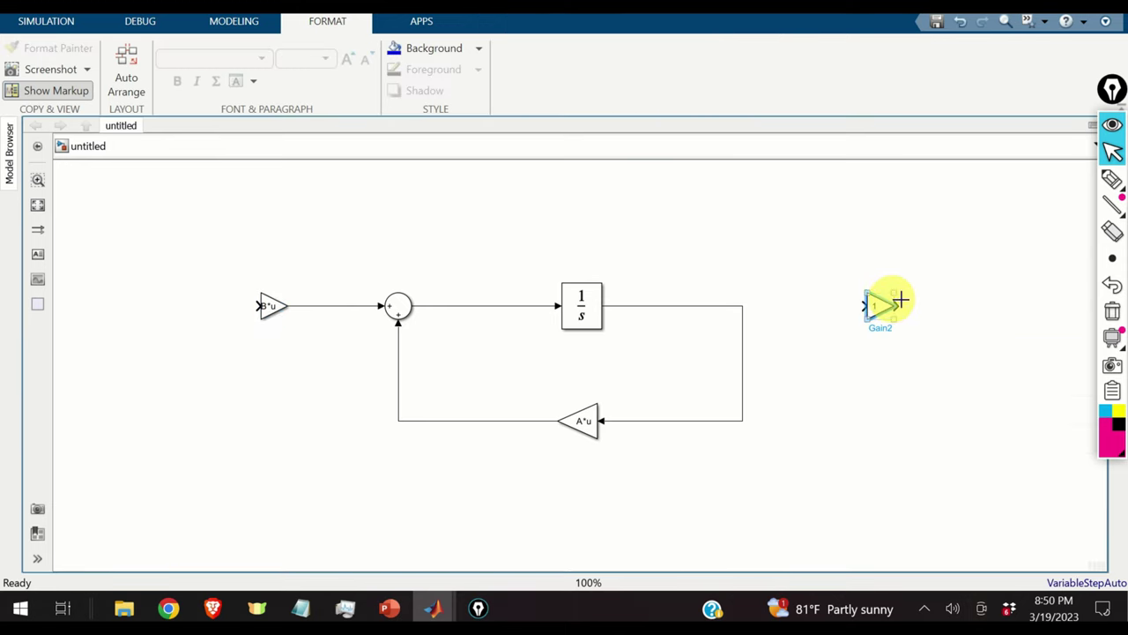
double_click(882, 309)
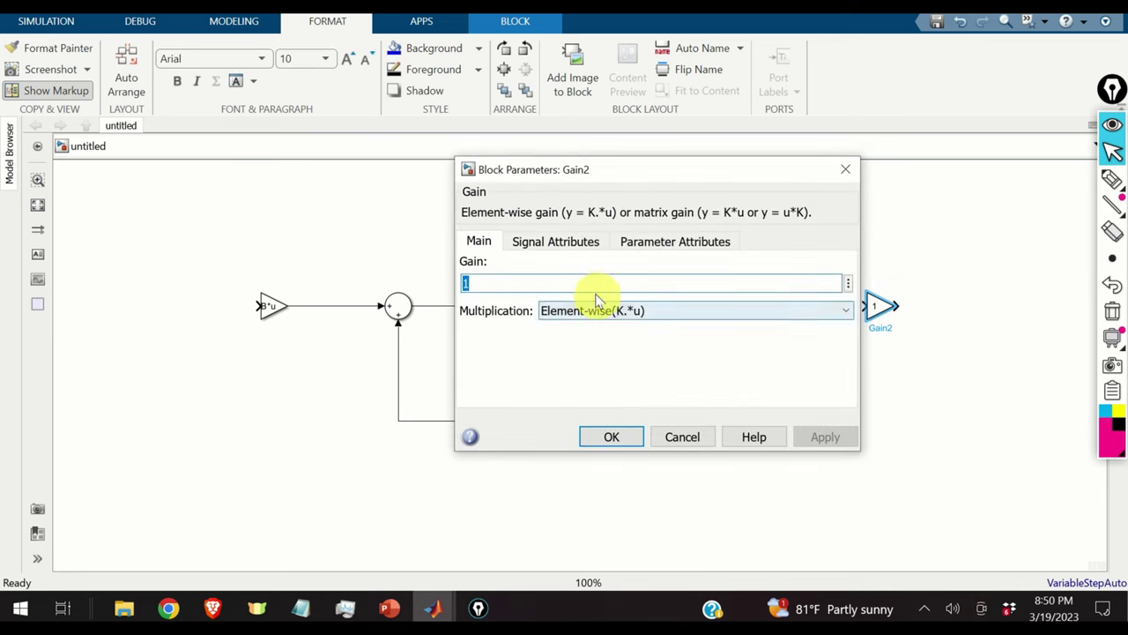
type("C")
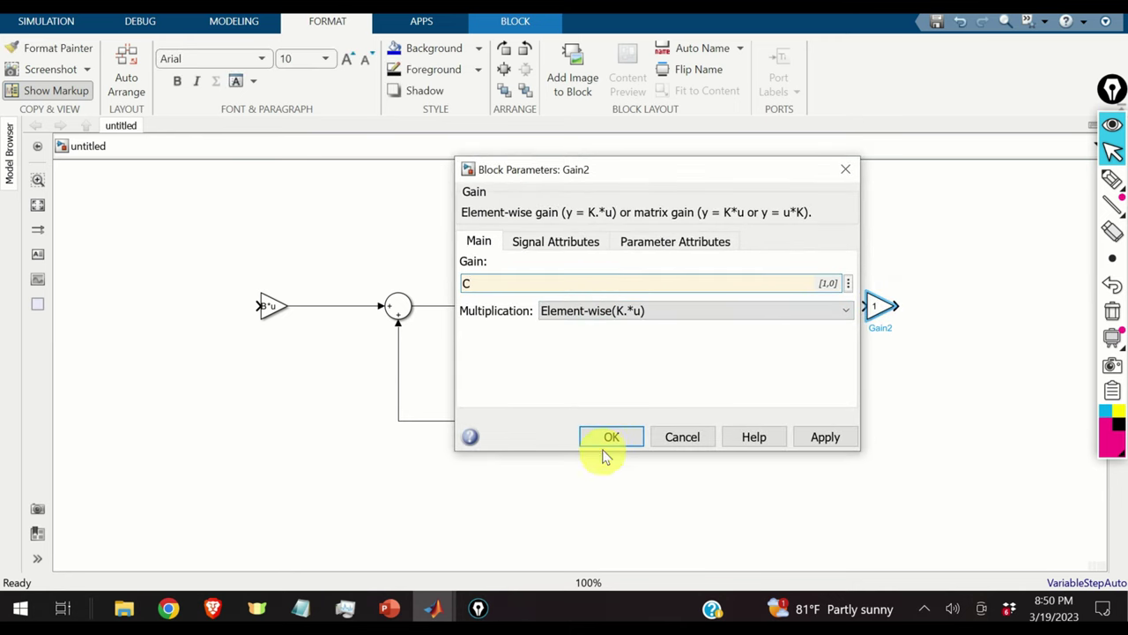
left_click(612, 438)
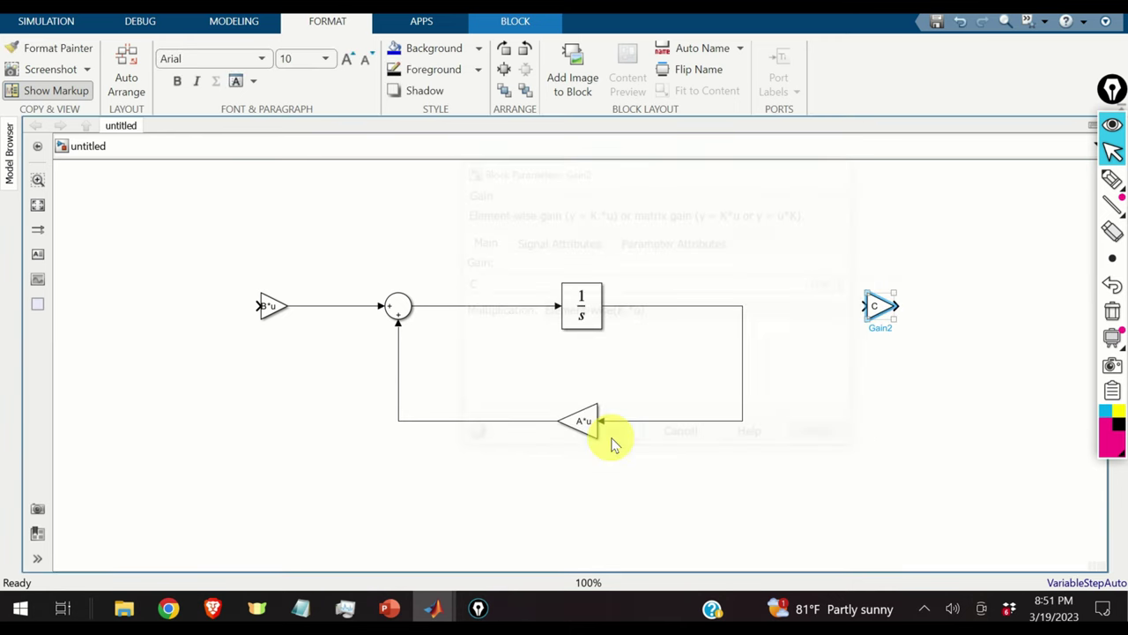
double_click(884, 306)
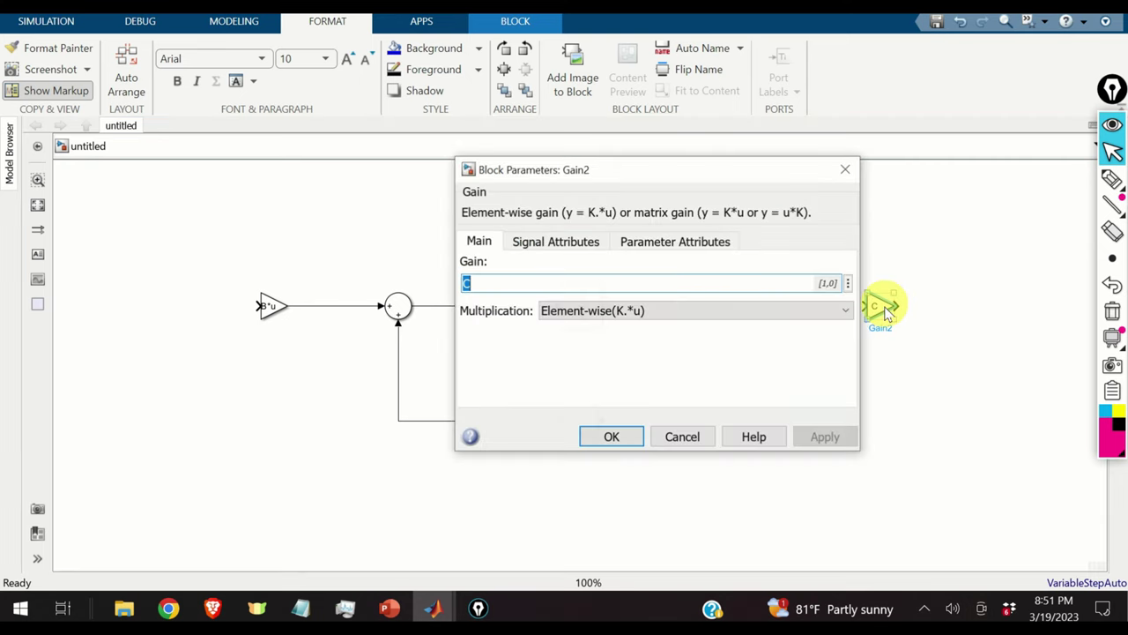
left_click(728, 317)
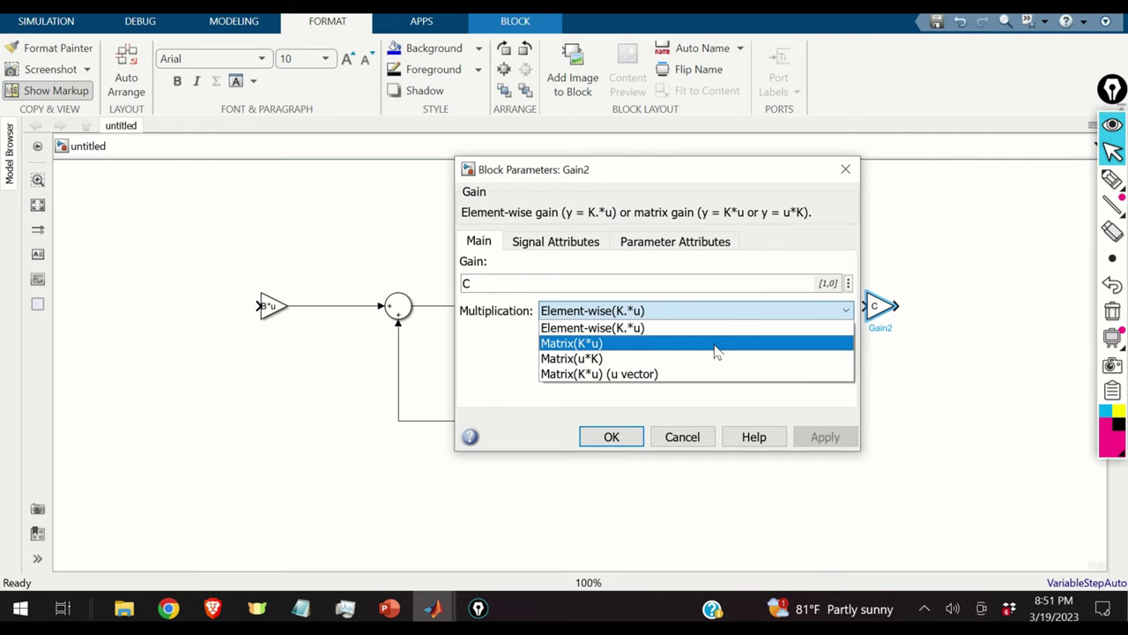
left_click(717, 351)
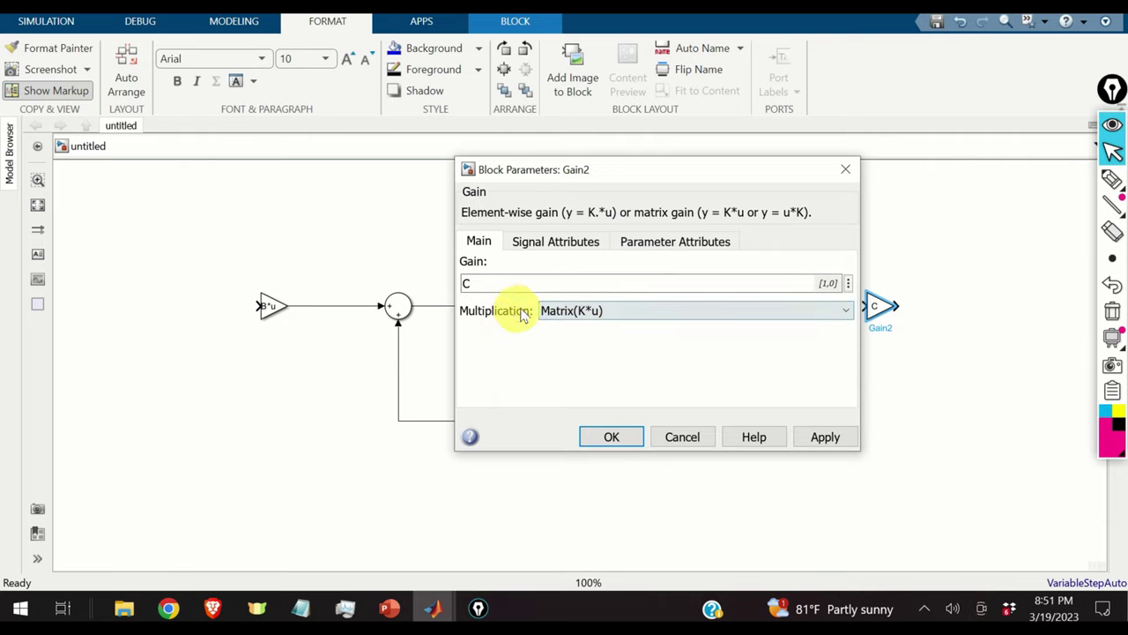
left_click(611, 439)
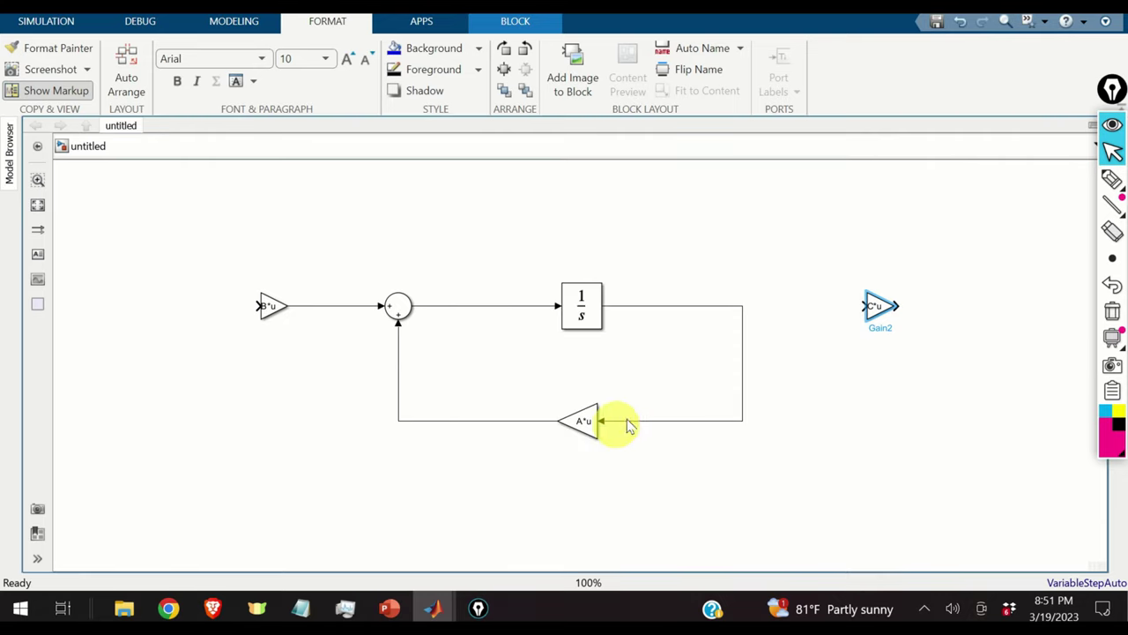
- Branch the Integrator output into the C*u gain and draw its output line to the right
left_click_drag(862, 305, 731, 304)
left_click_drag(899, 303, 1019, 303)
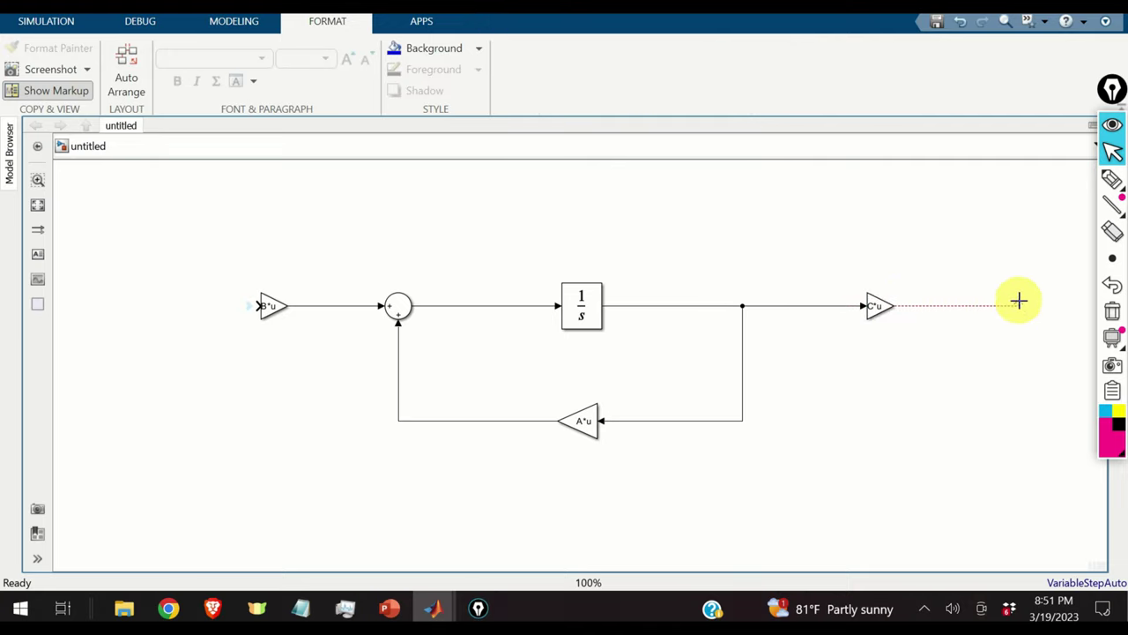
left_click(917, 305)
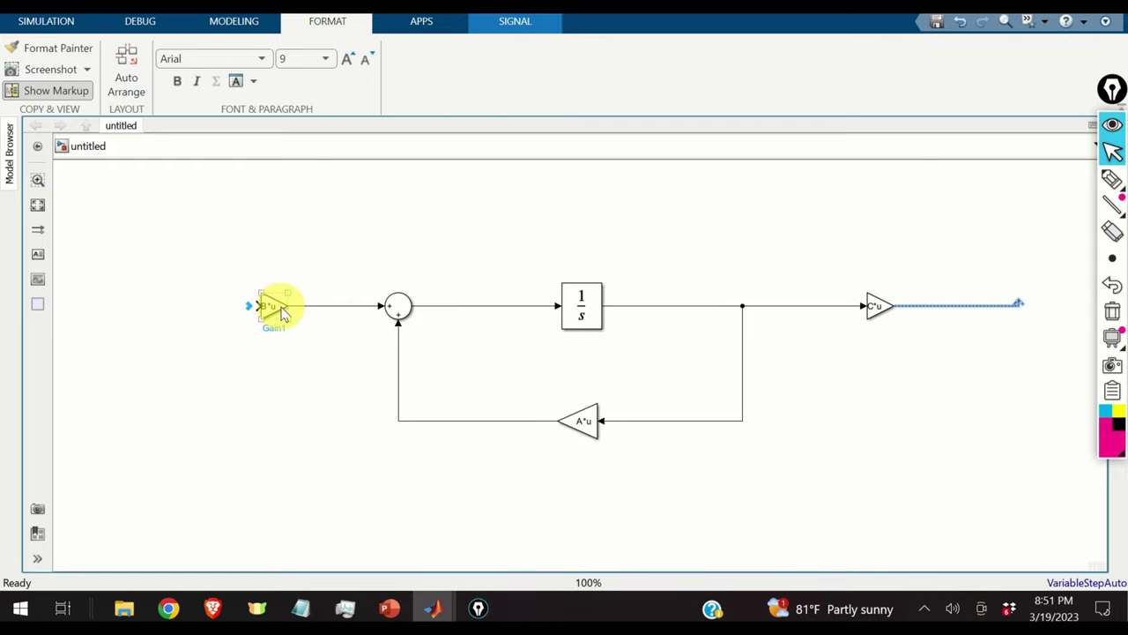
- Recheck the B, A and C gain parameters, leaving them unchanged
double_click(275, 307)
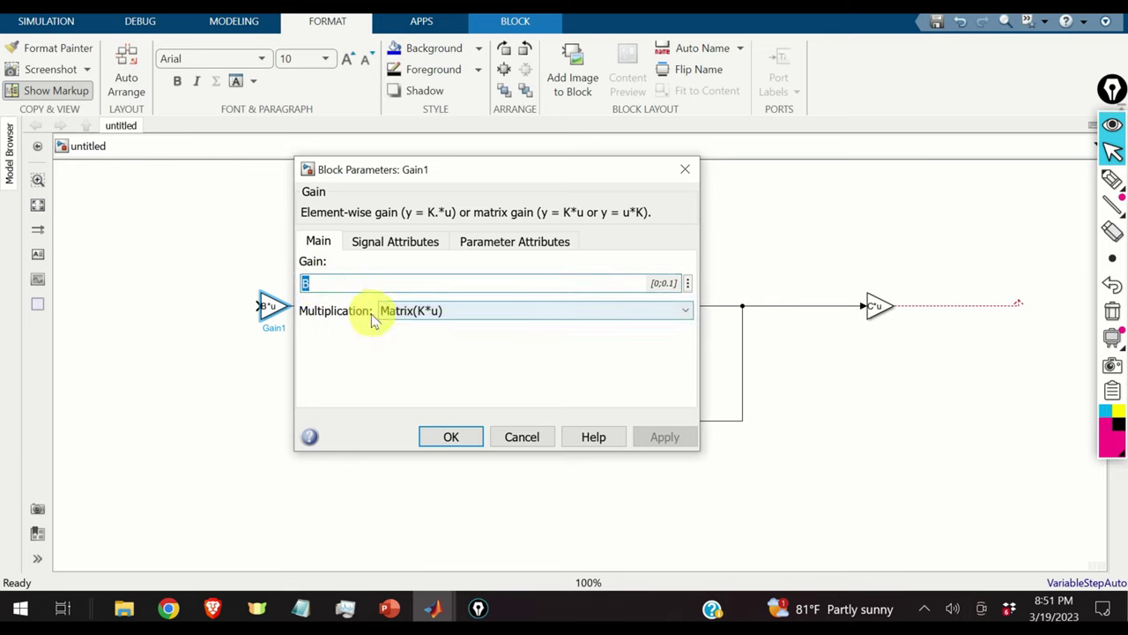
left_click(450, 438)
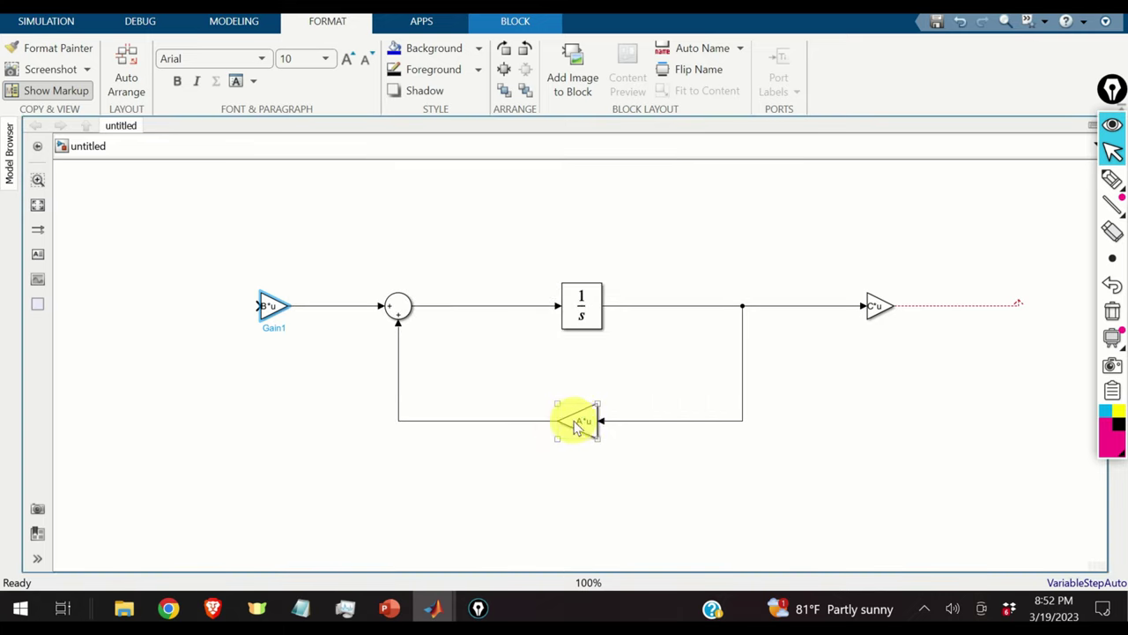
double_click(579, 420)
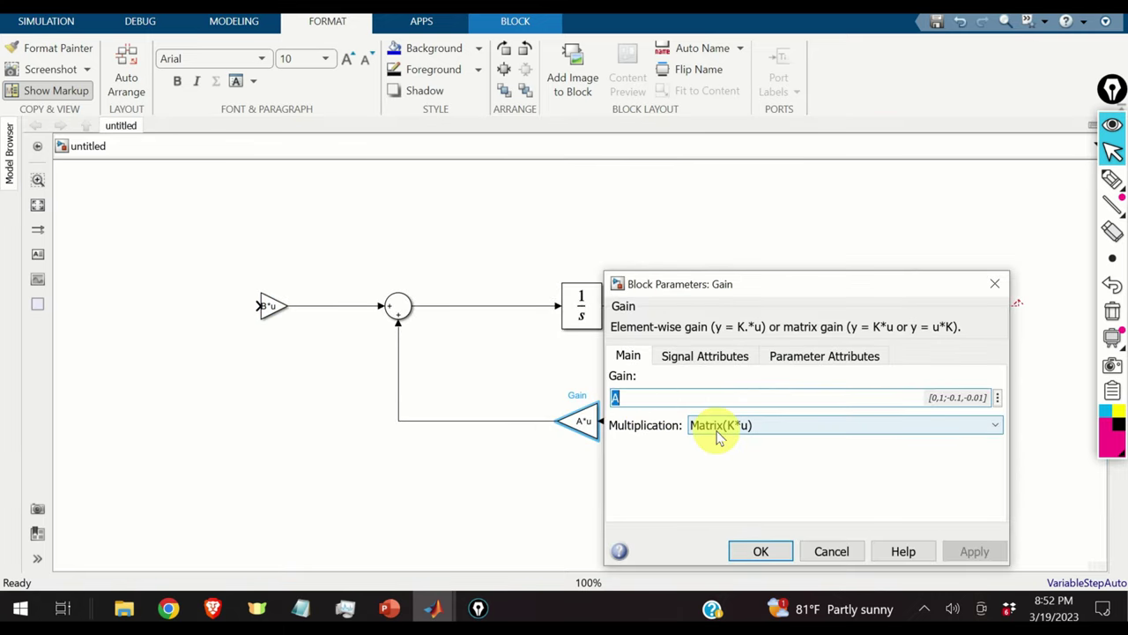
left_click(763, 551)
double_click(878, 307)
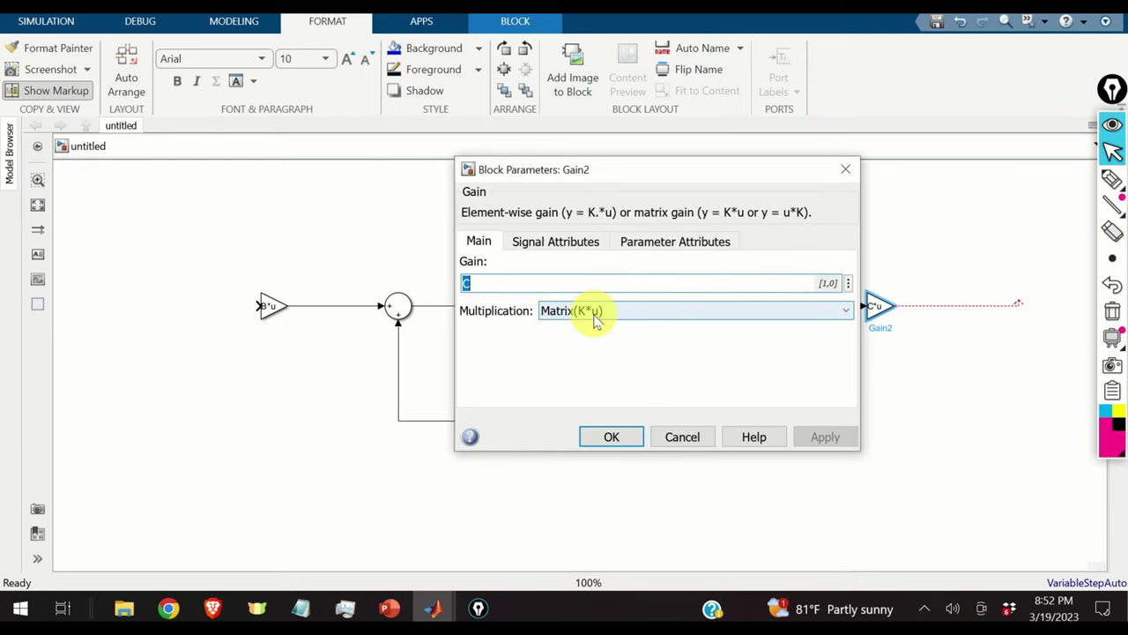
left_click(611, 435)
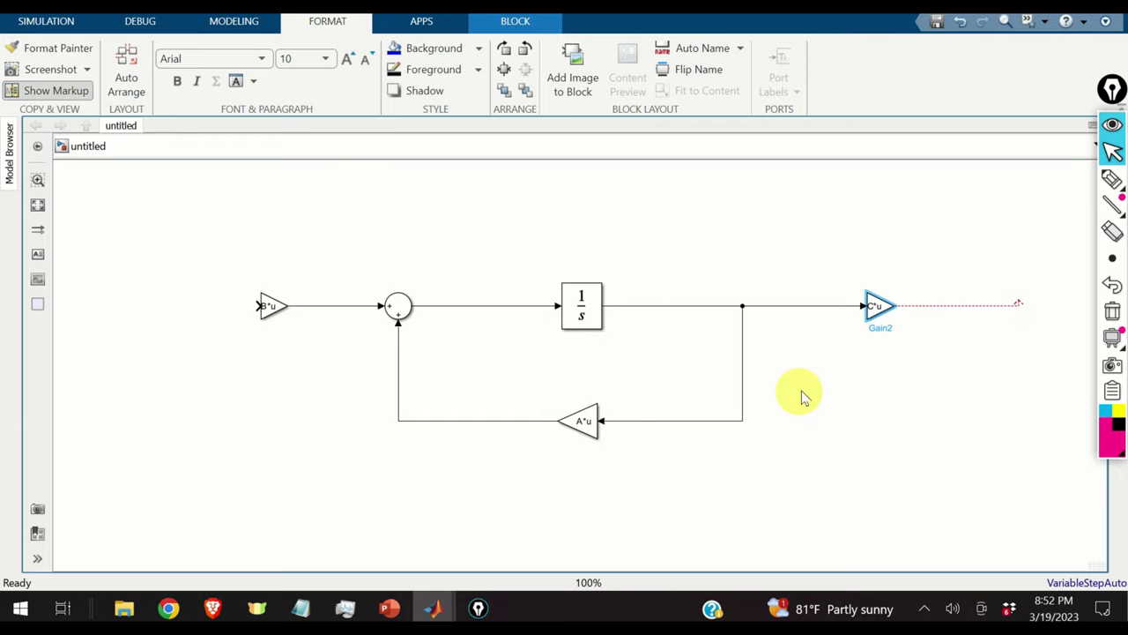
left_click(664, 307)
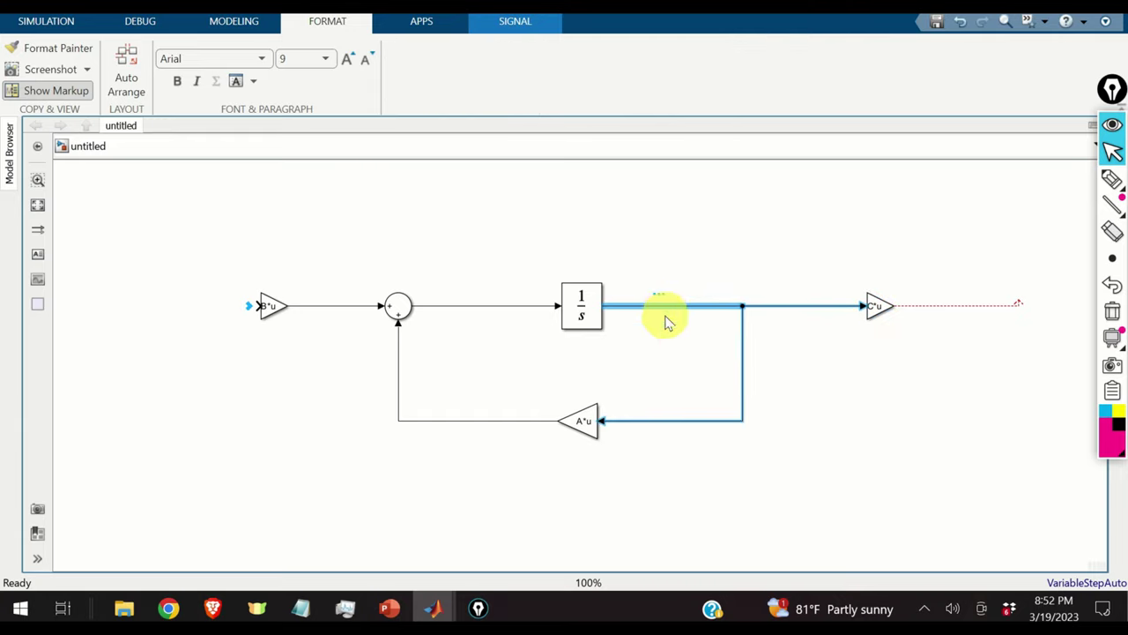
- Label the integrator output signal x
double_click(657, 307)
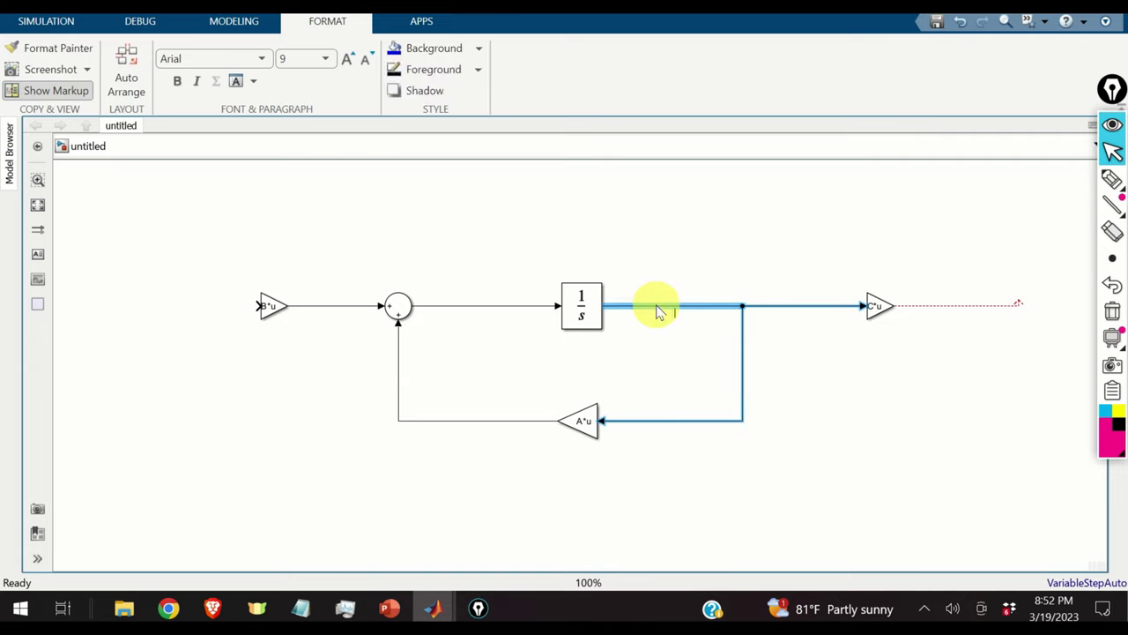
type("x")
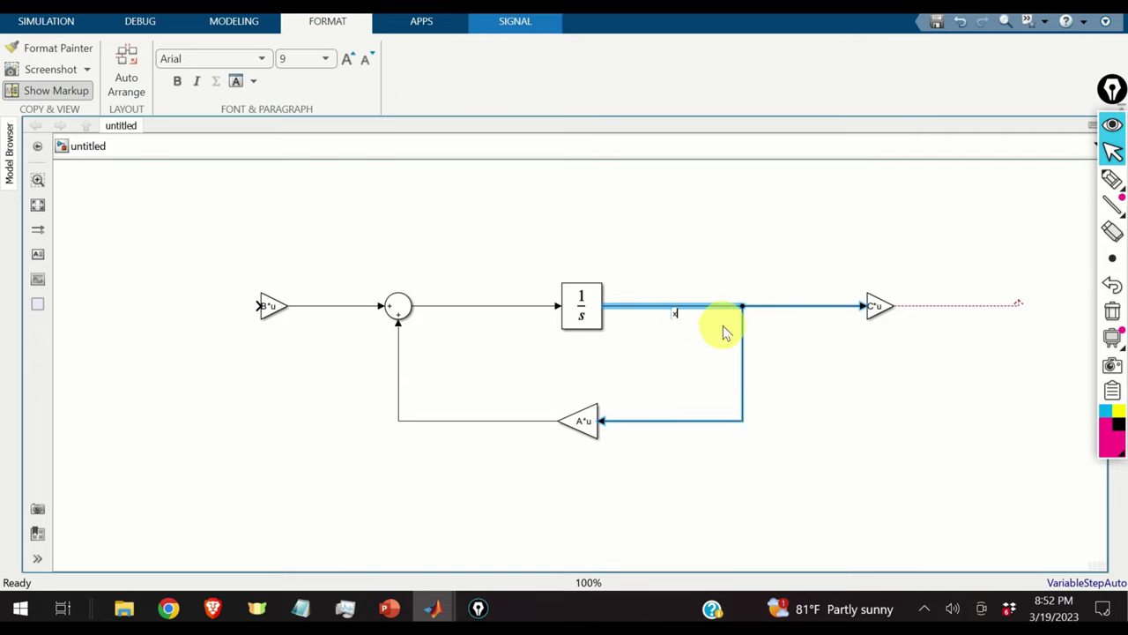
left_click(814, 363)
- Label the C*u output line y, then bring up the tutorial's block diagram in Brave
left_click(933, 308)
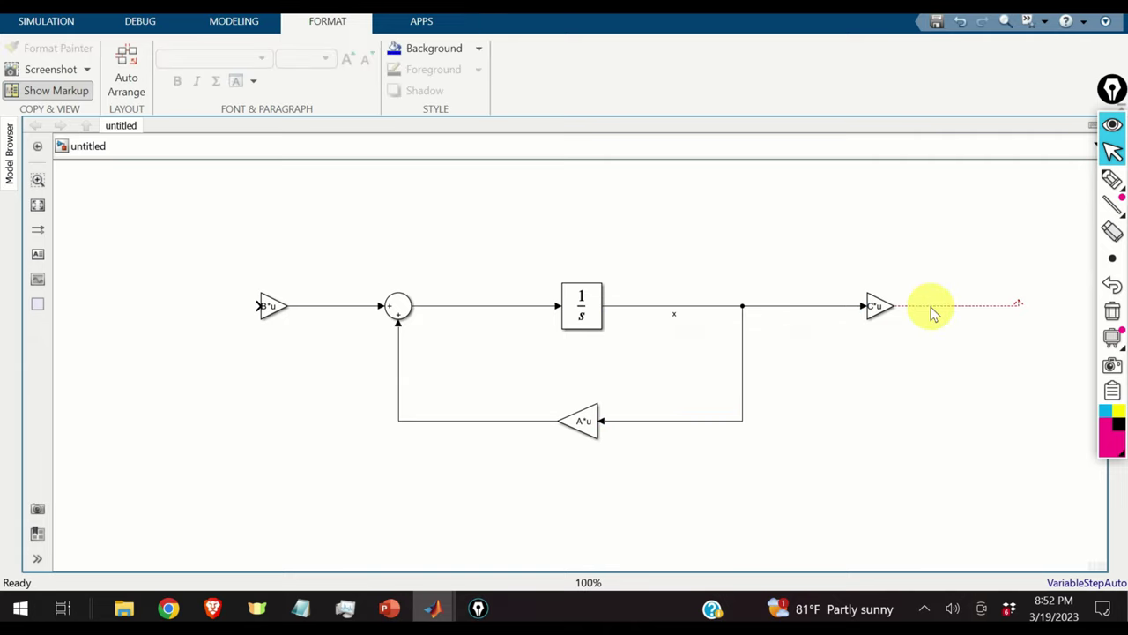
double_click(940, 310)
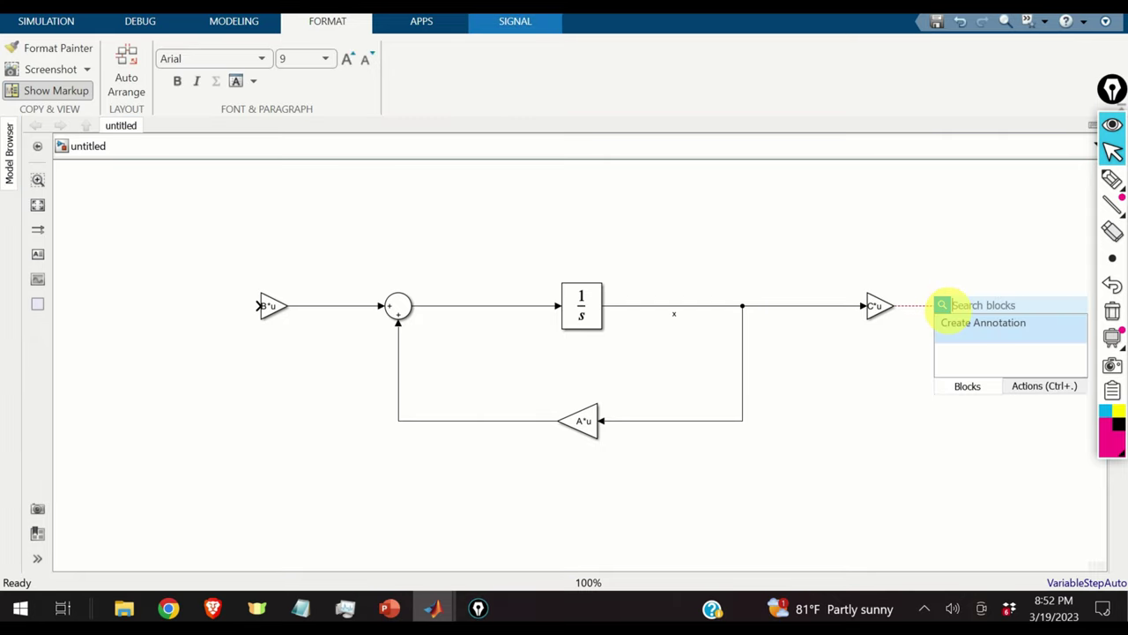
left_click(926, 325)
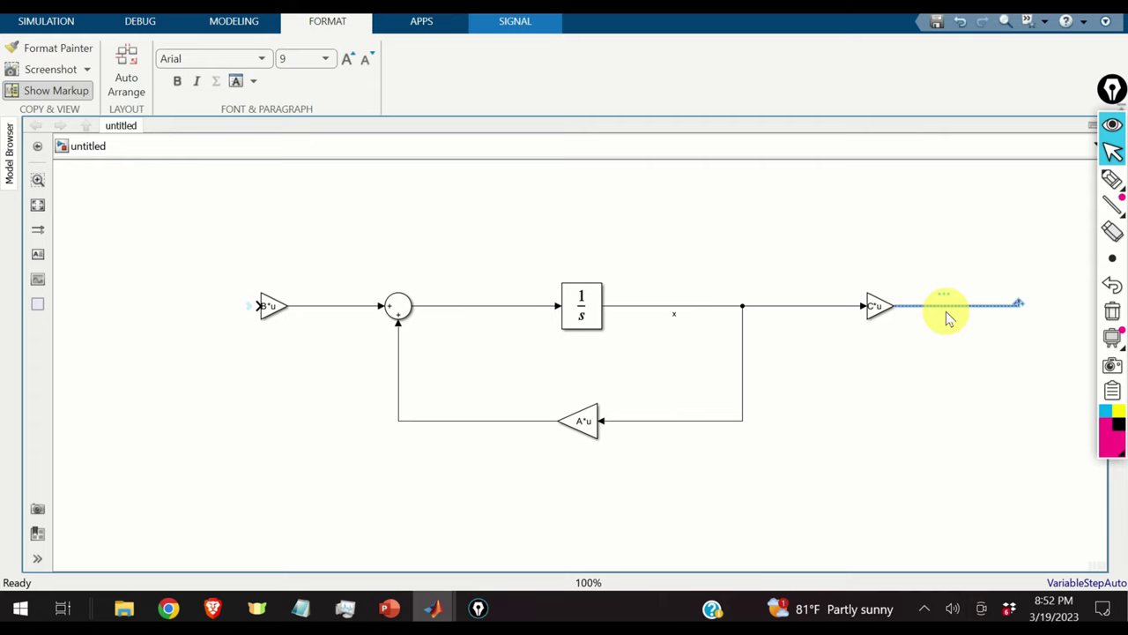
left_click(959, 306)
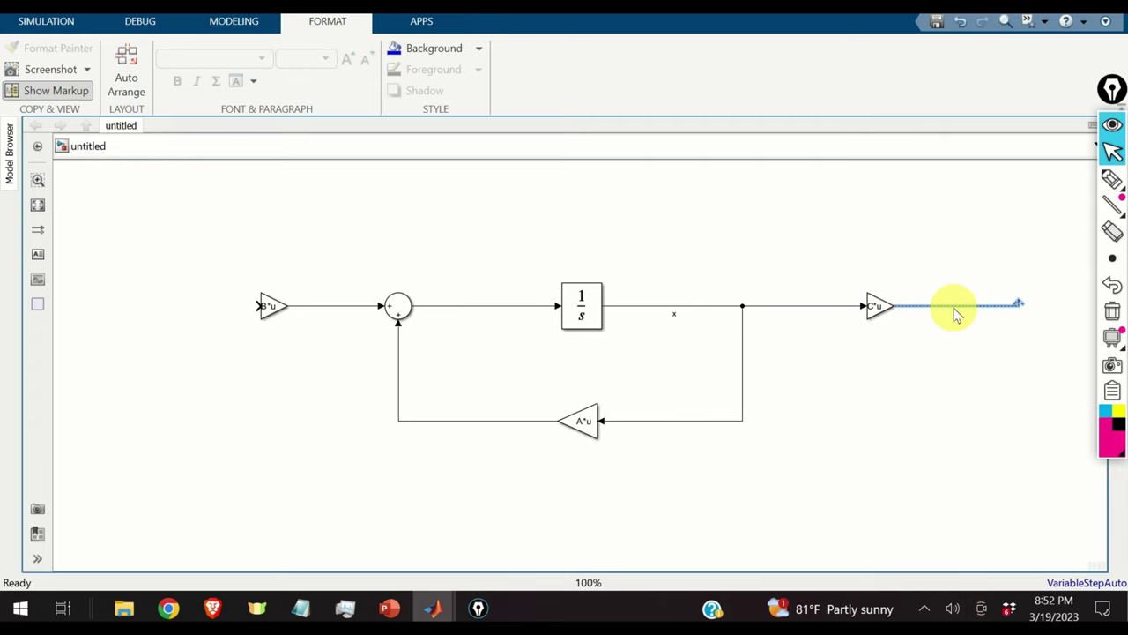
type("y")
left_click(985, 353)
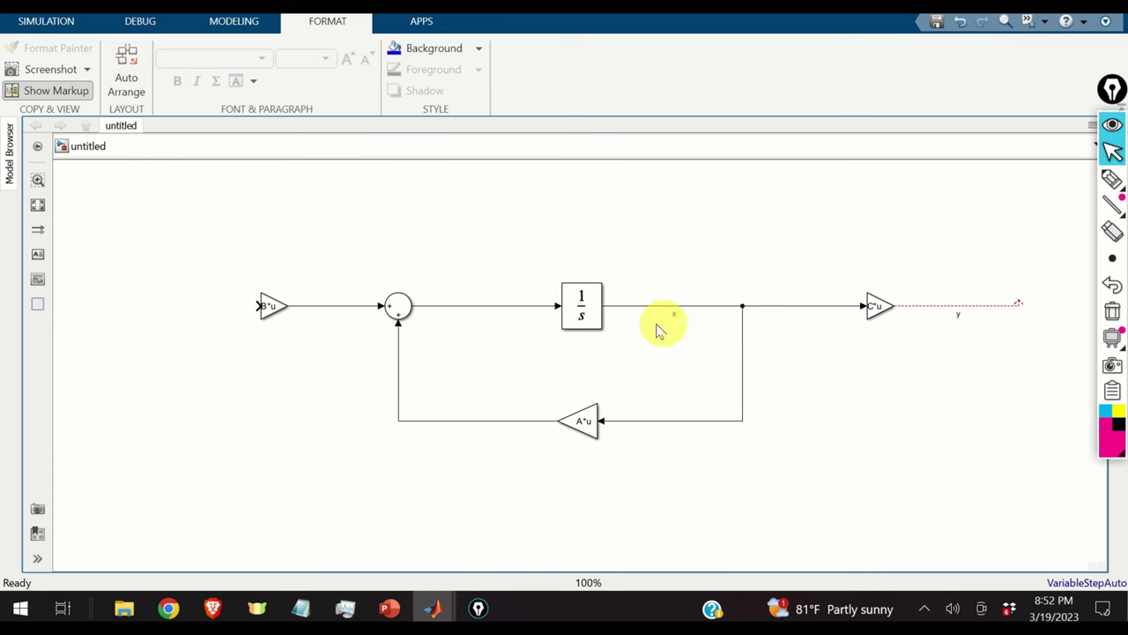
key("alt+Tab")
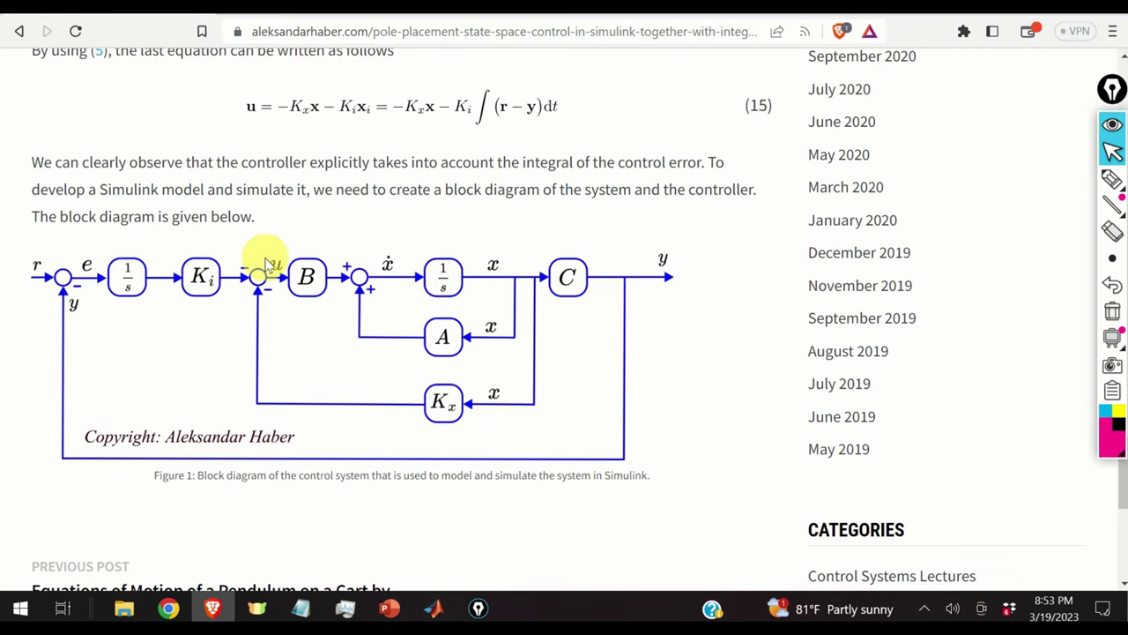
- Back in Simulink, insert a Sum block left of the model
mouse_move(434, 611)
left_click(480, 562)
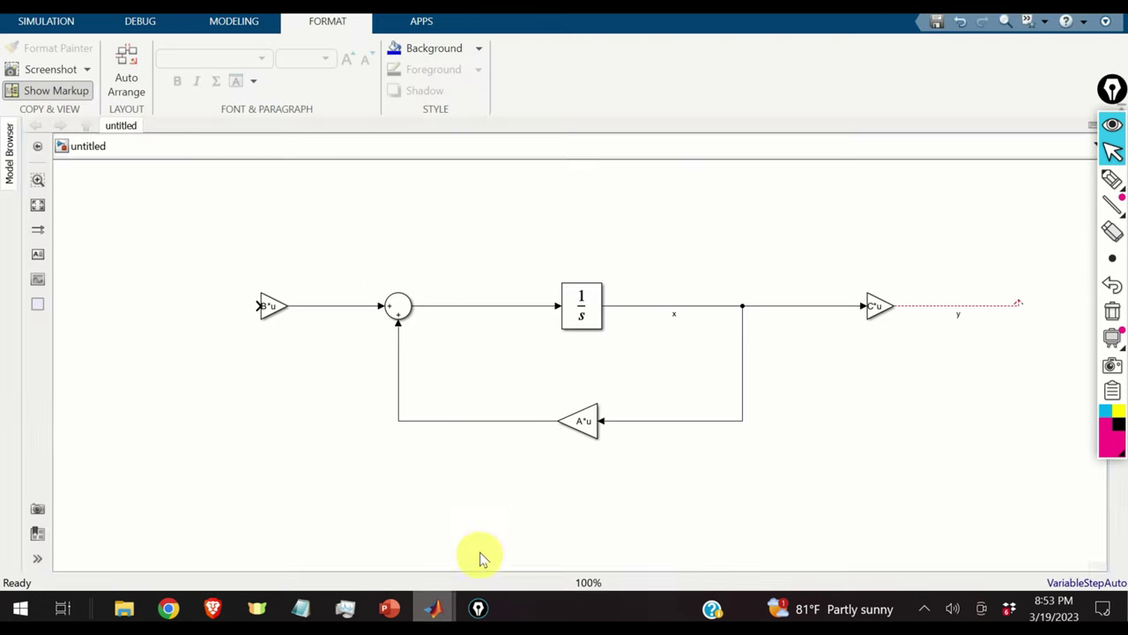
double_click(128, 306)
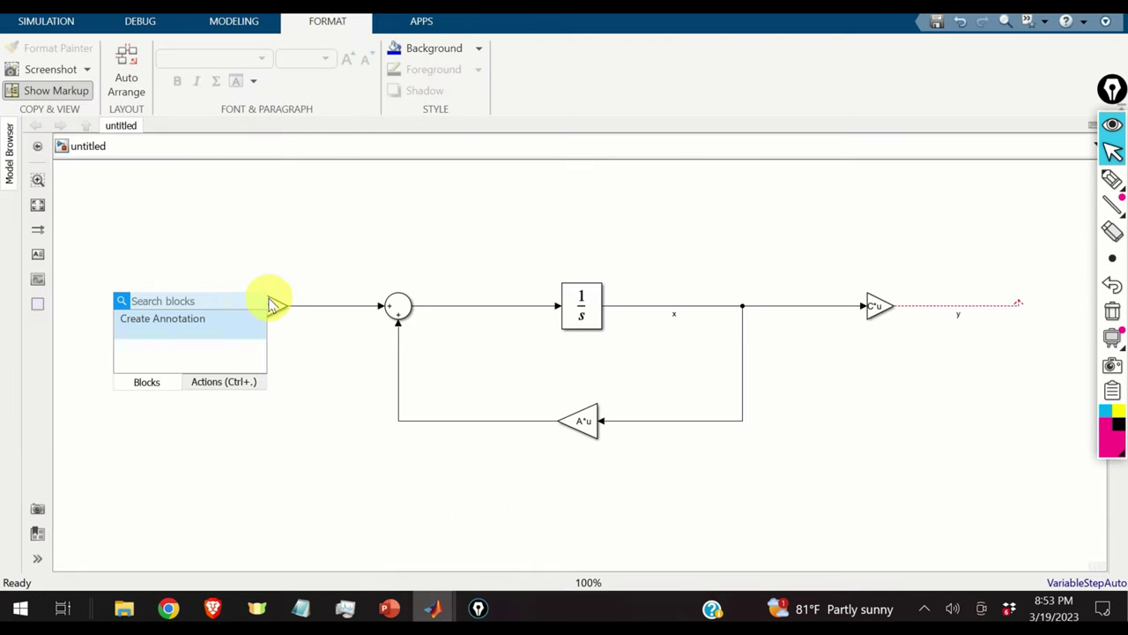
type("sum")
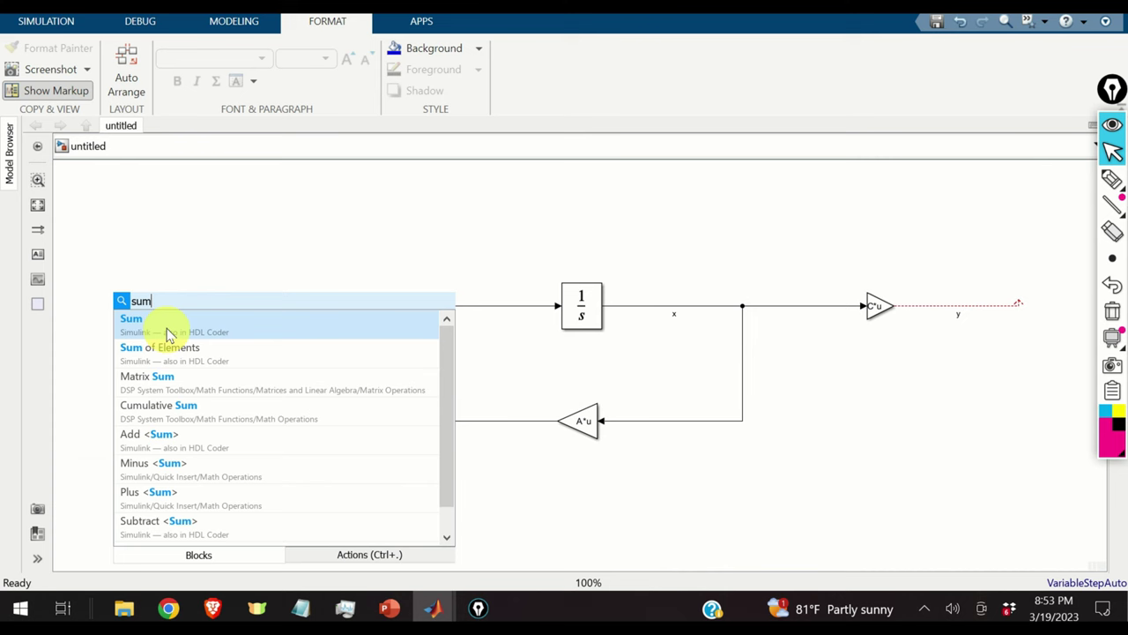
left_click(172, 328)
- Set Sum1's list of signs to |+-
left_click(128, 314)
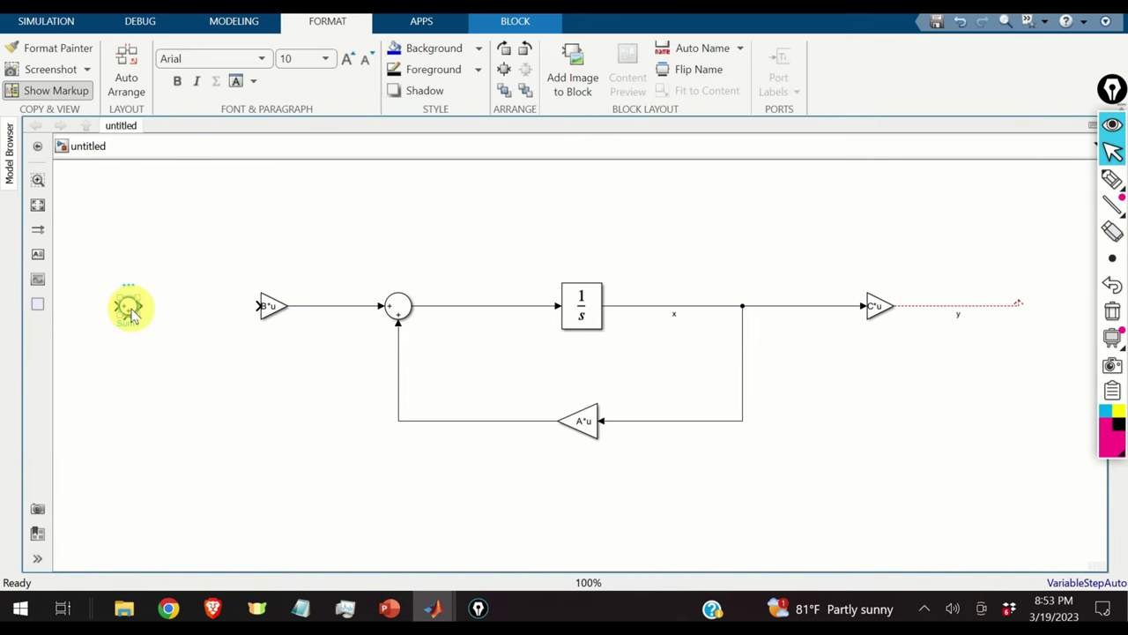
double_click(128, 308)
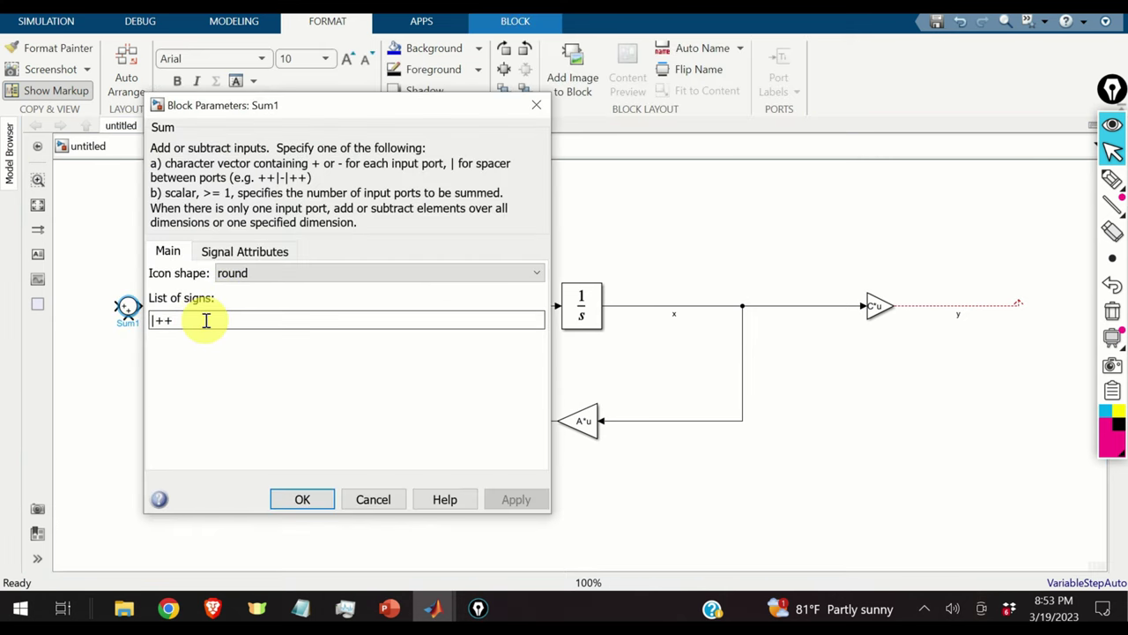
key("BackSpace")
type("-")
left_click(307, 498)
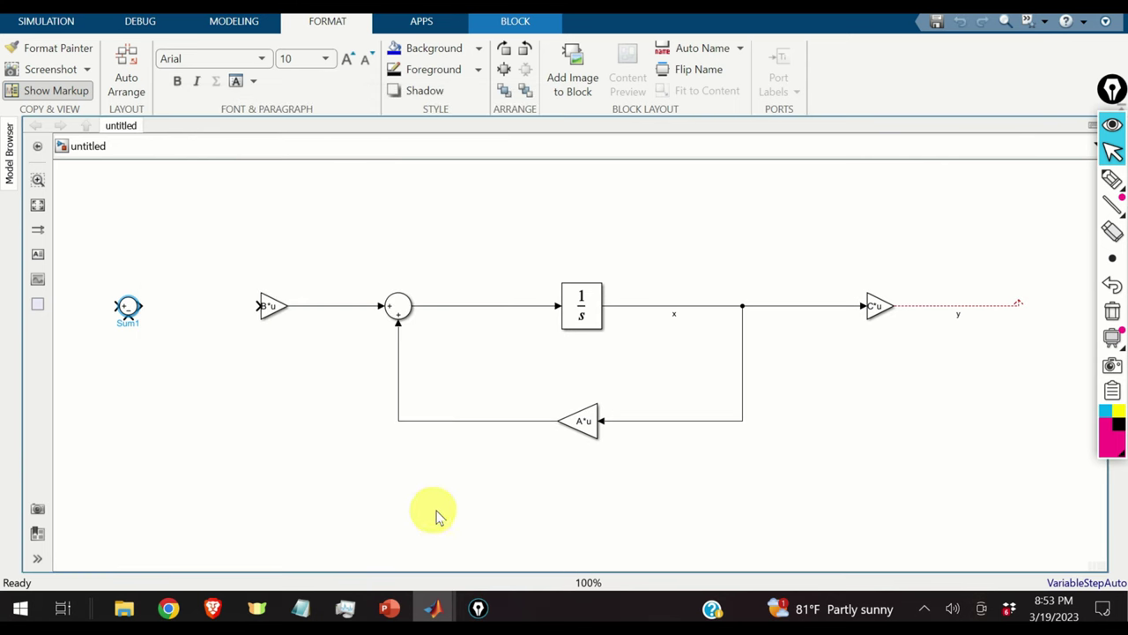
- After checking the blog's block diagram, change Sum1's list of signs to |--
left_click(213, 608)
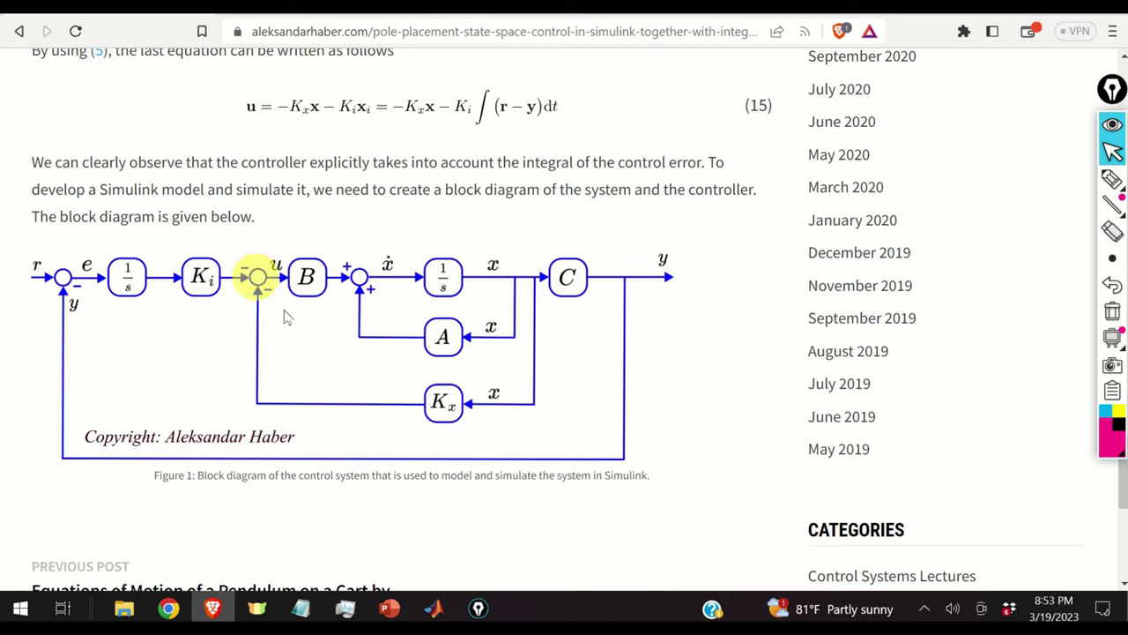
mouse_move(431, 614)
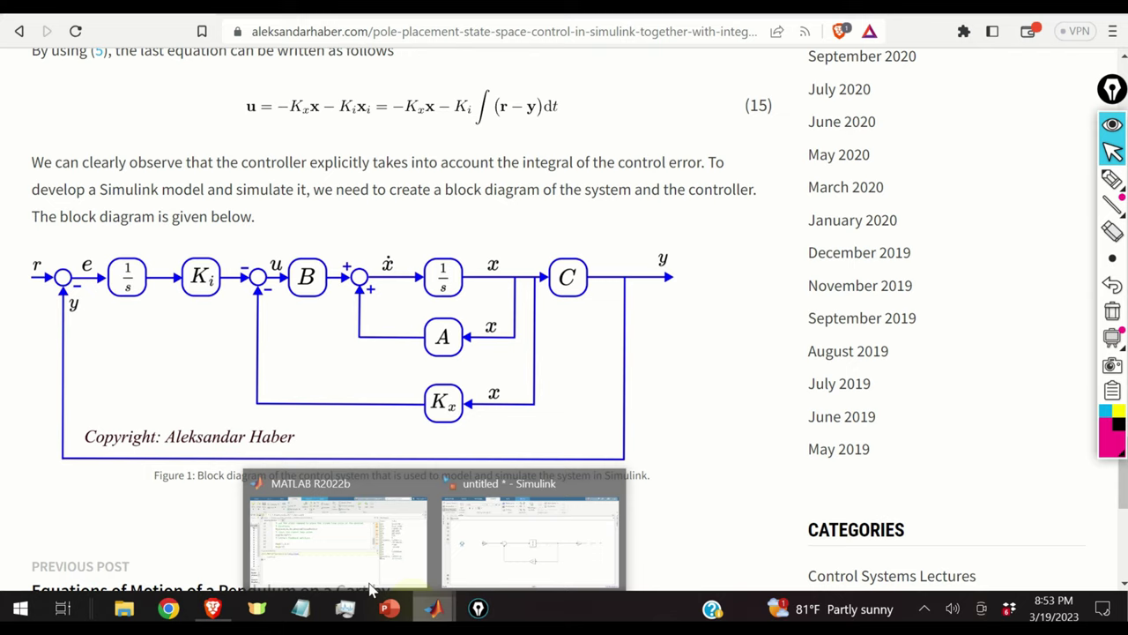
left_click(494, 537)
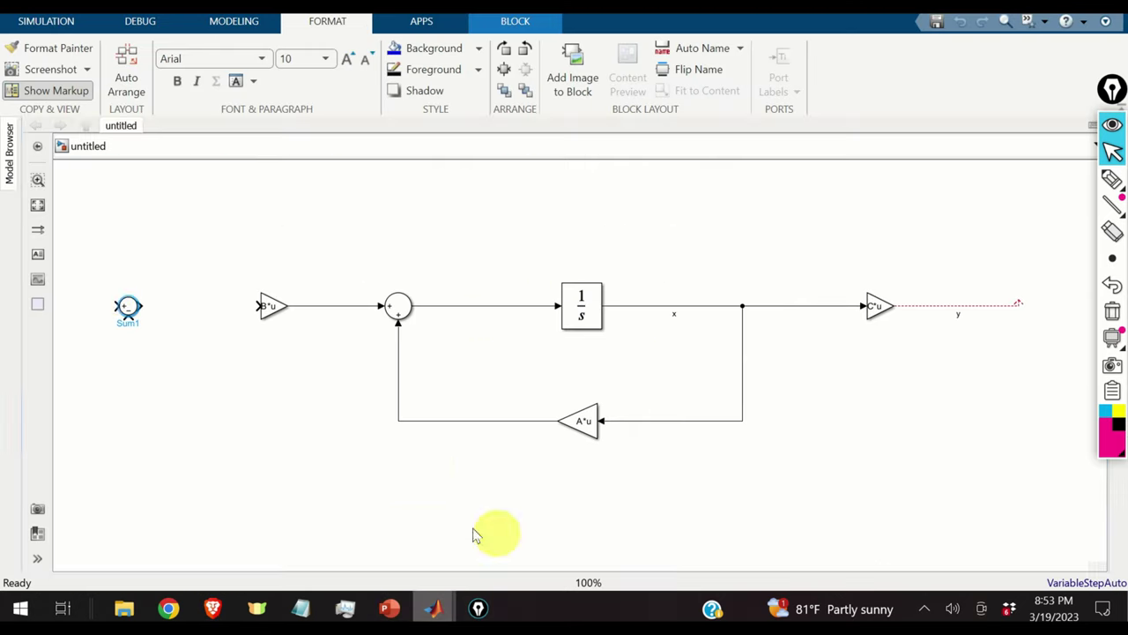
double_click(127, 306)
double_click(173, 319)
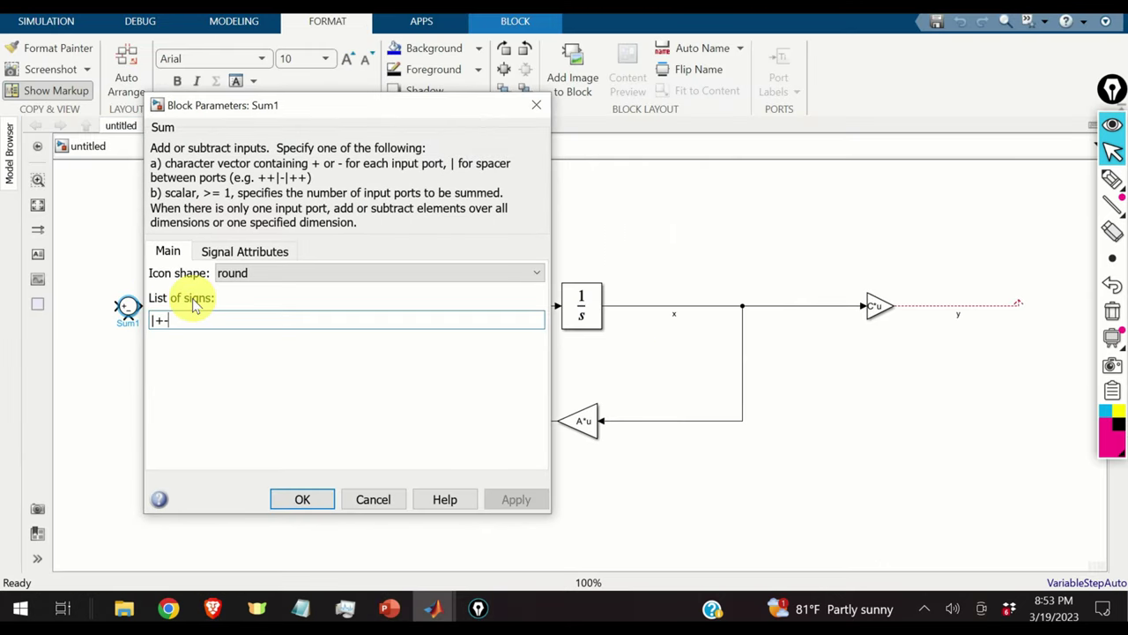
key("BackSpace")
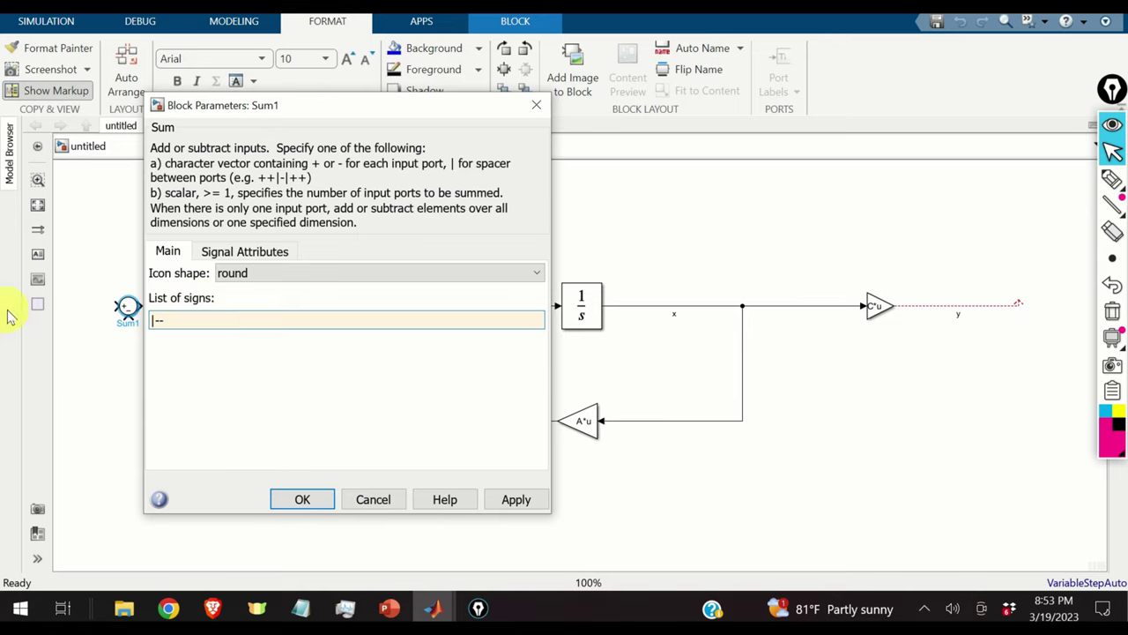
left_click(302, 499)
- Insert a Gain block below the A*u loop and rotate it to face left
scroll(762, 361, "down", 1)
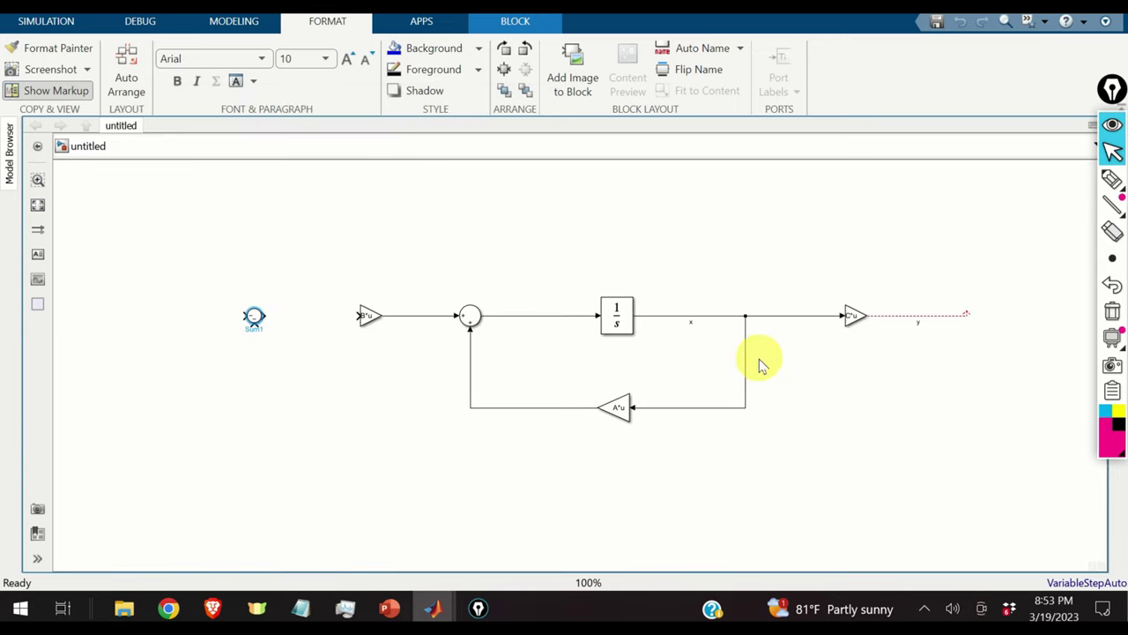
scroll(773, 327, "up", 1)
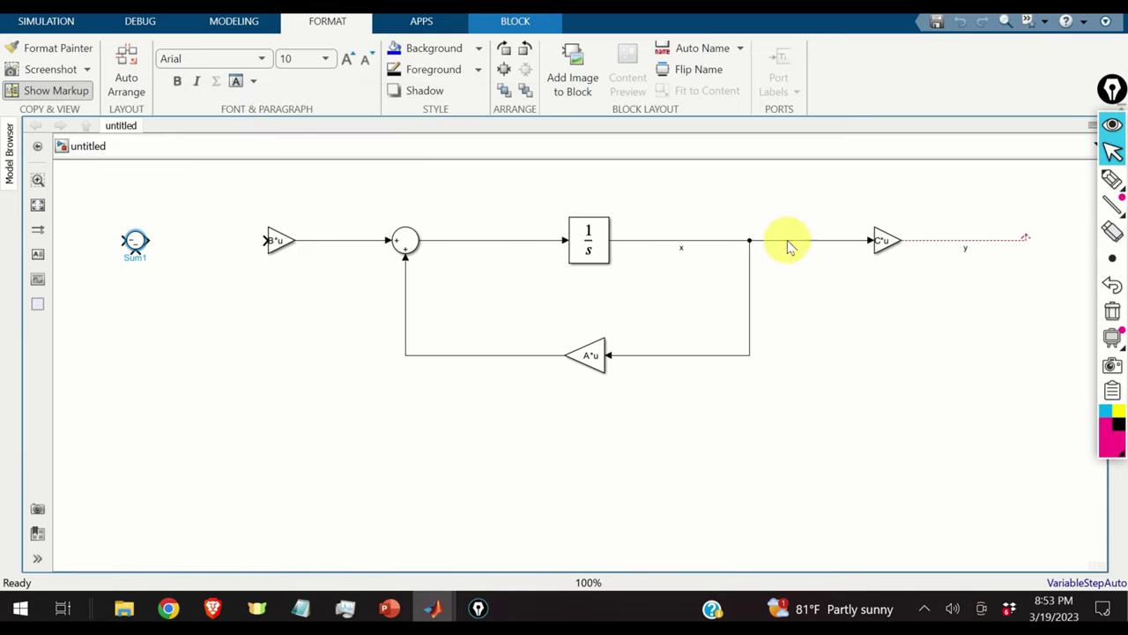
double_click(595, 441)
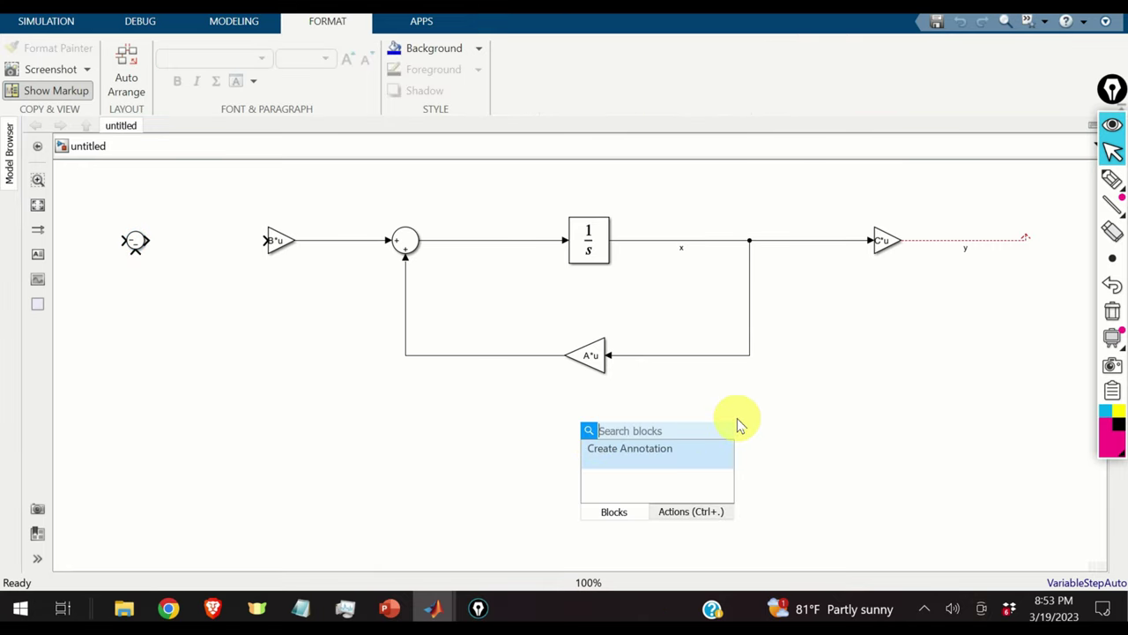
type("gain")
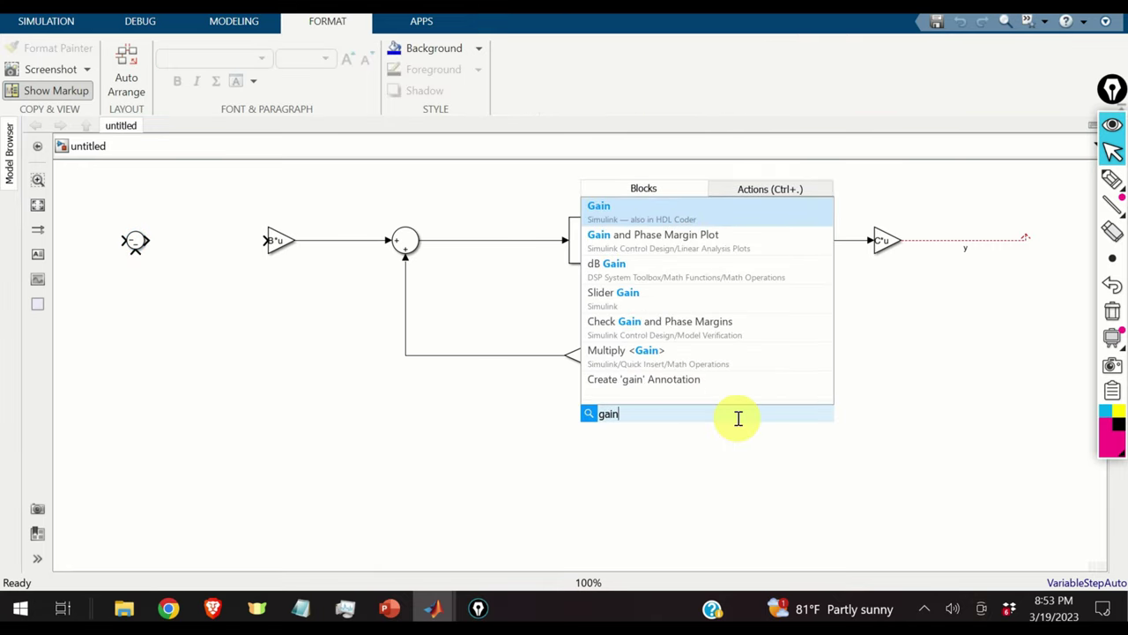
left_click(667, 216)
left_click(592, 436)
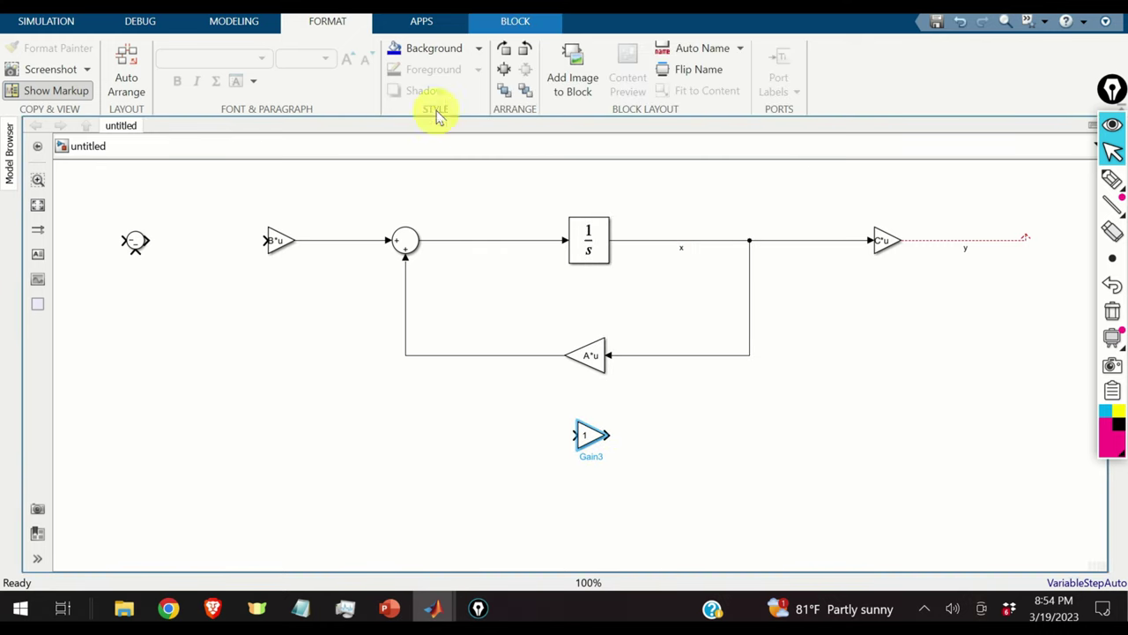
left_click(525, 51)
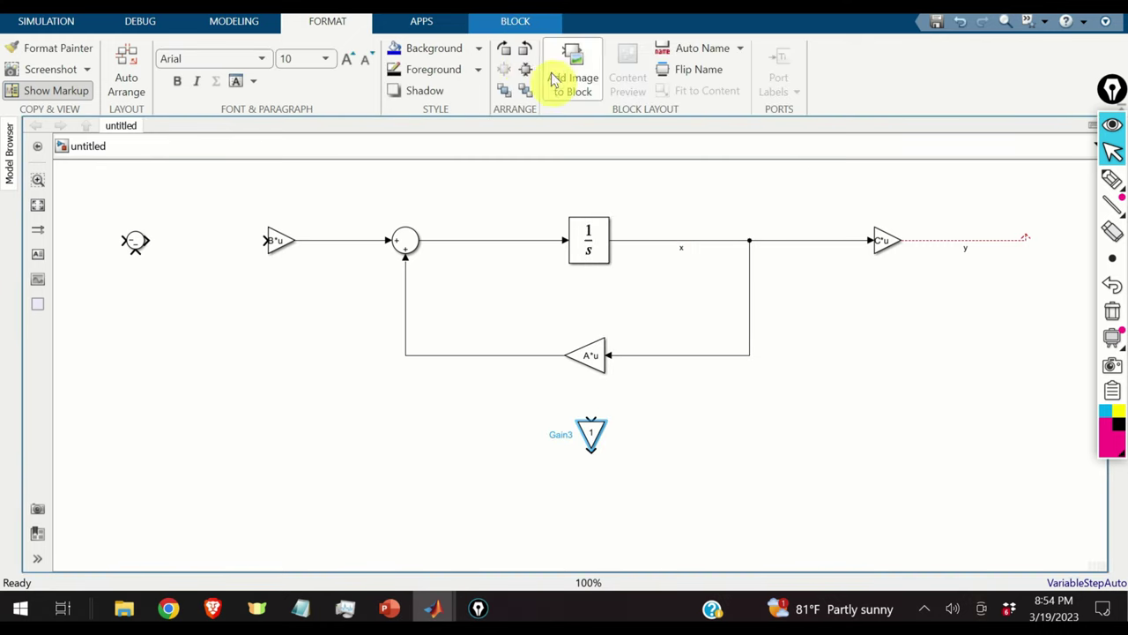
left_click(520, 53)
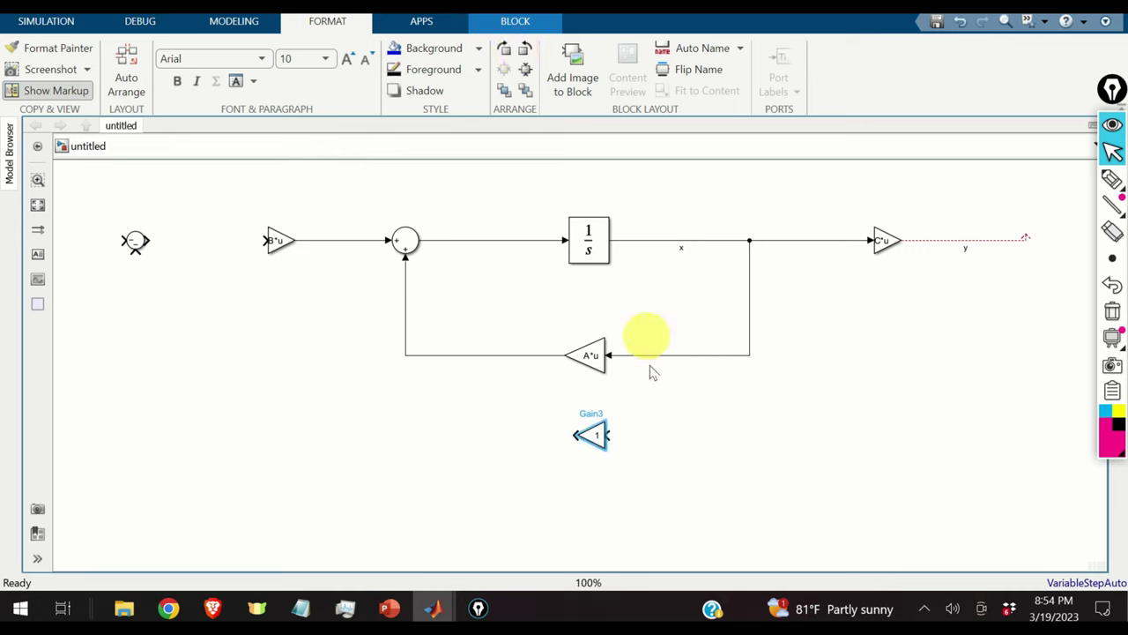
- Set Gain3 to Kx with Matrix(K*u) multiplication and branch x into it
double_click(597, 433)
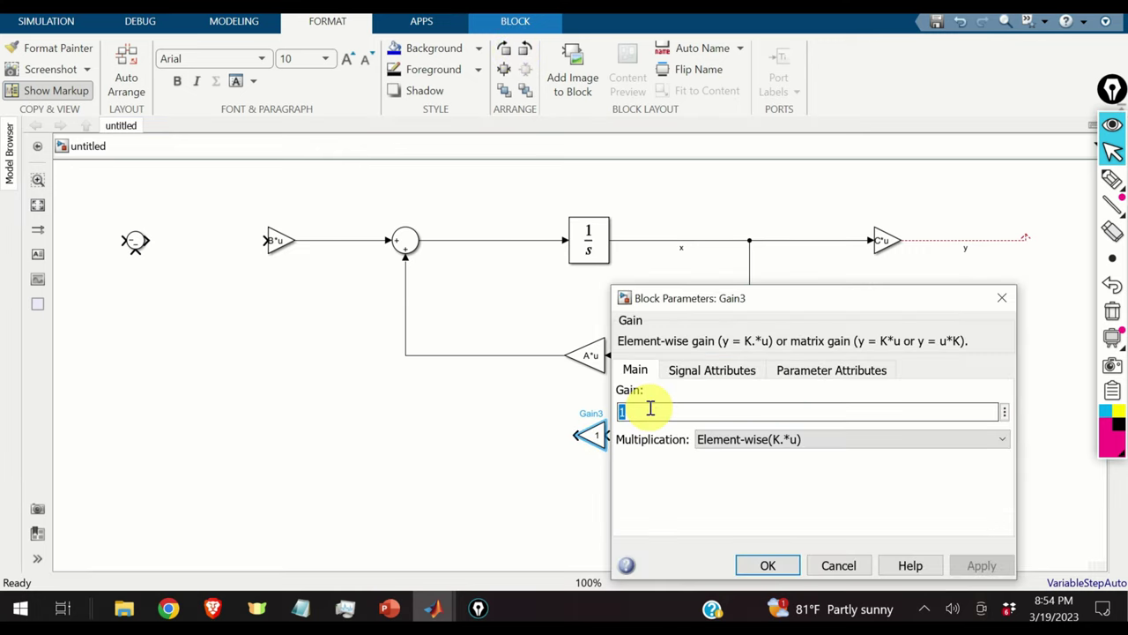
key("BackSpace")
type("Kx")
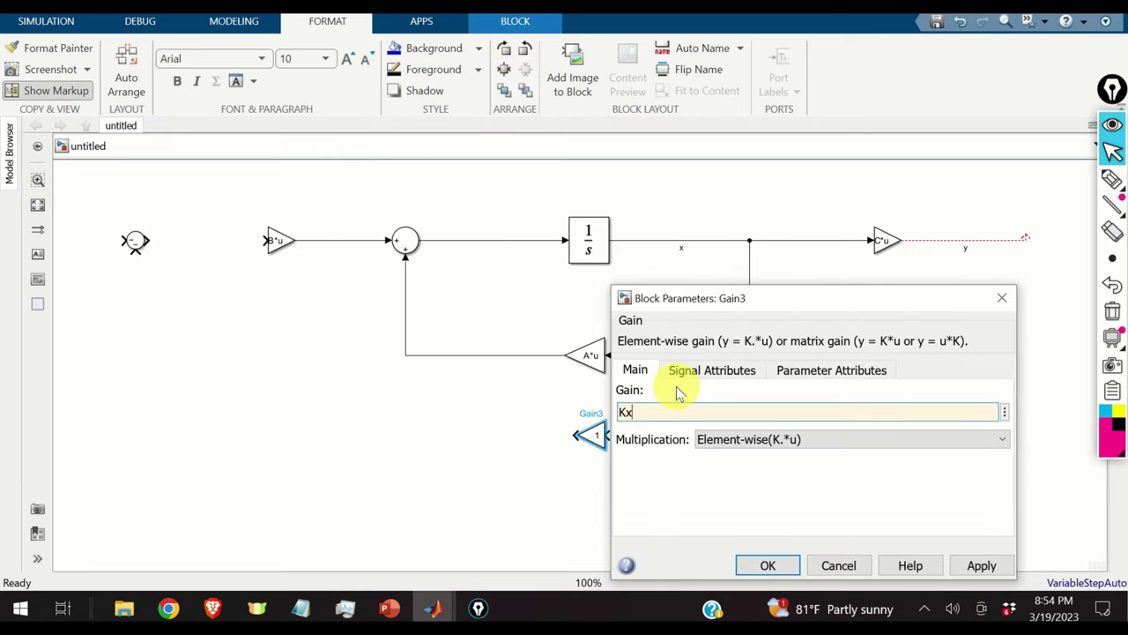
left_click(829, 441)
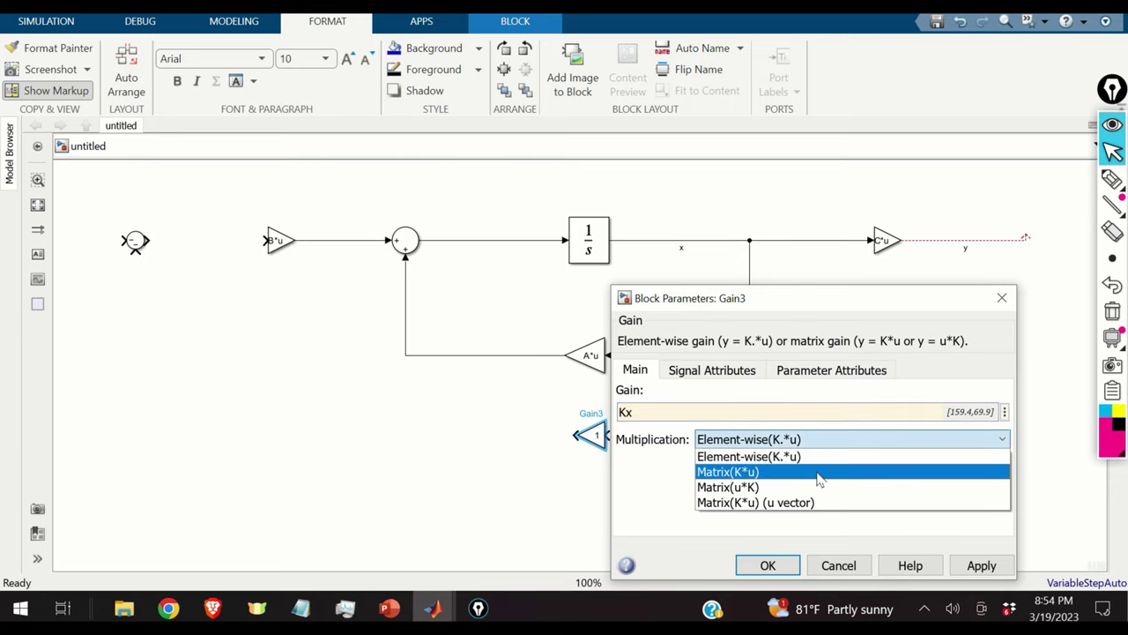
left_click(819, 472)
left_click(768, 566)
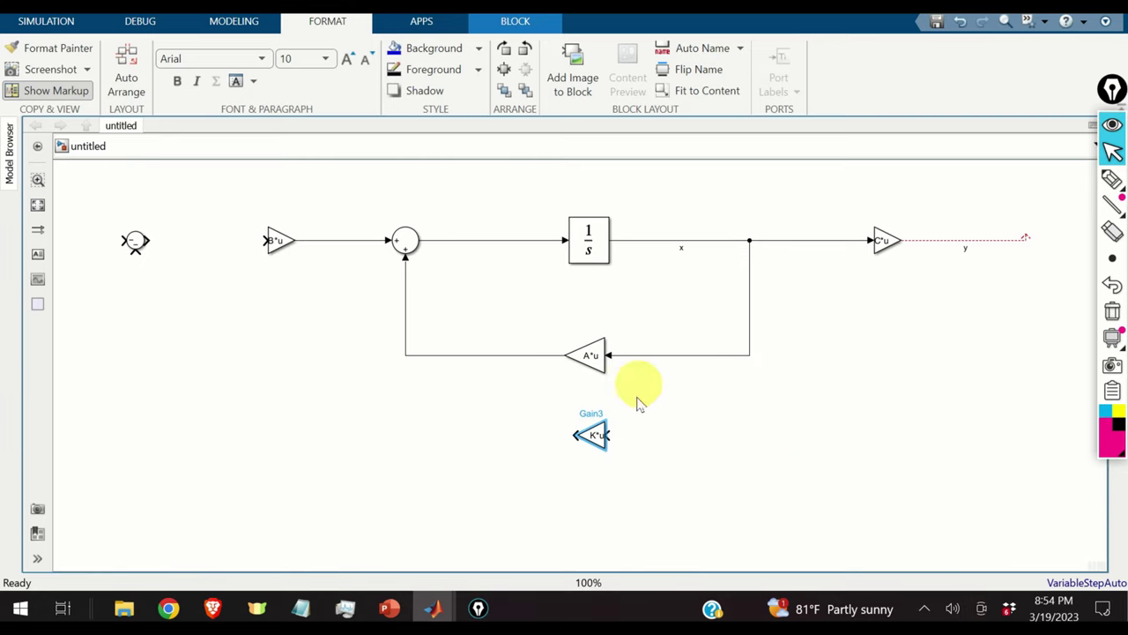
left_click_drag(607, 434, 814, 240)
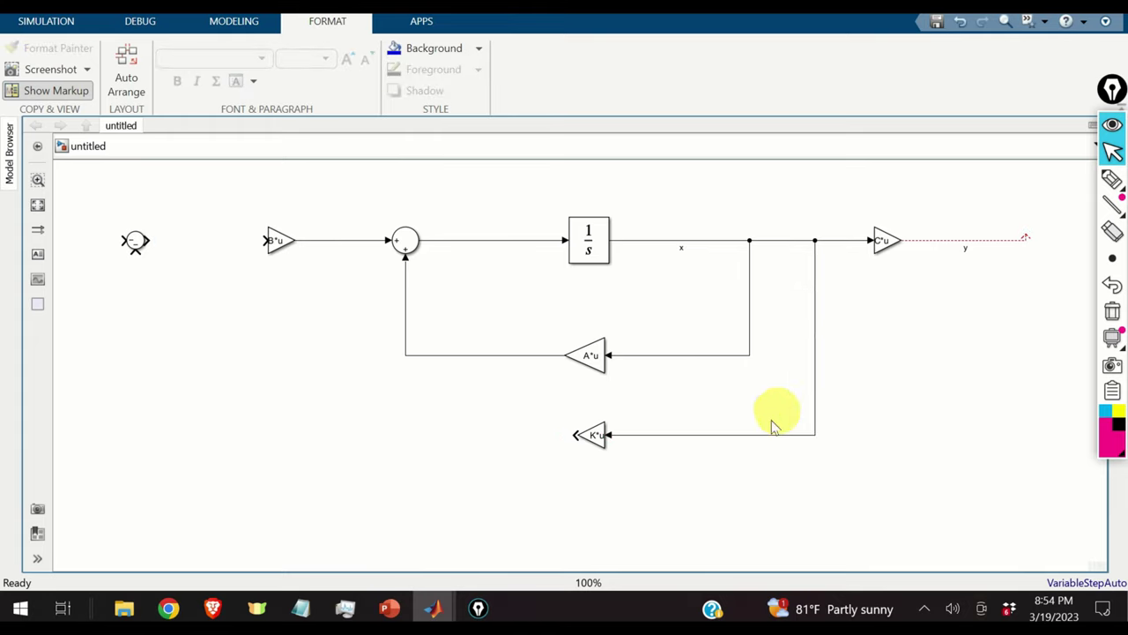
- Feed K*u into Sum1's lower input and connect Sum1 to B*u, labelling that line u
left_click(589, 438)
left_click_drag(565, 433, 132, 248)
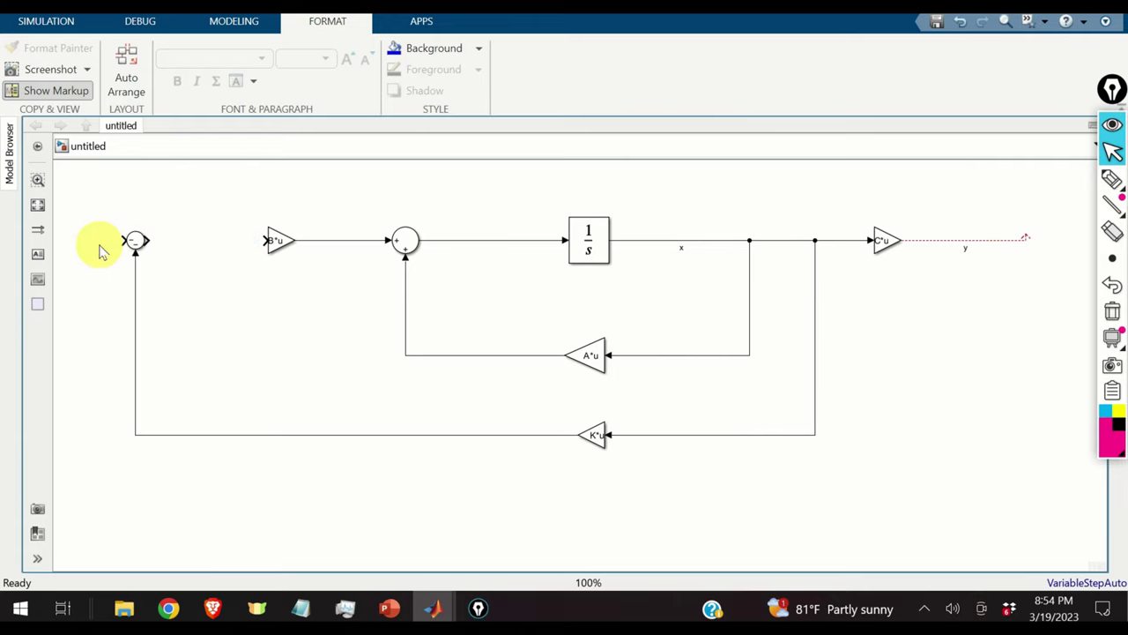
scroll(114, 251, "up", 3)
scroll(212, 259, "down", 2)
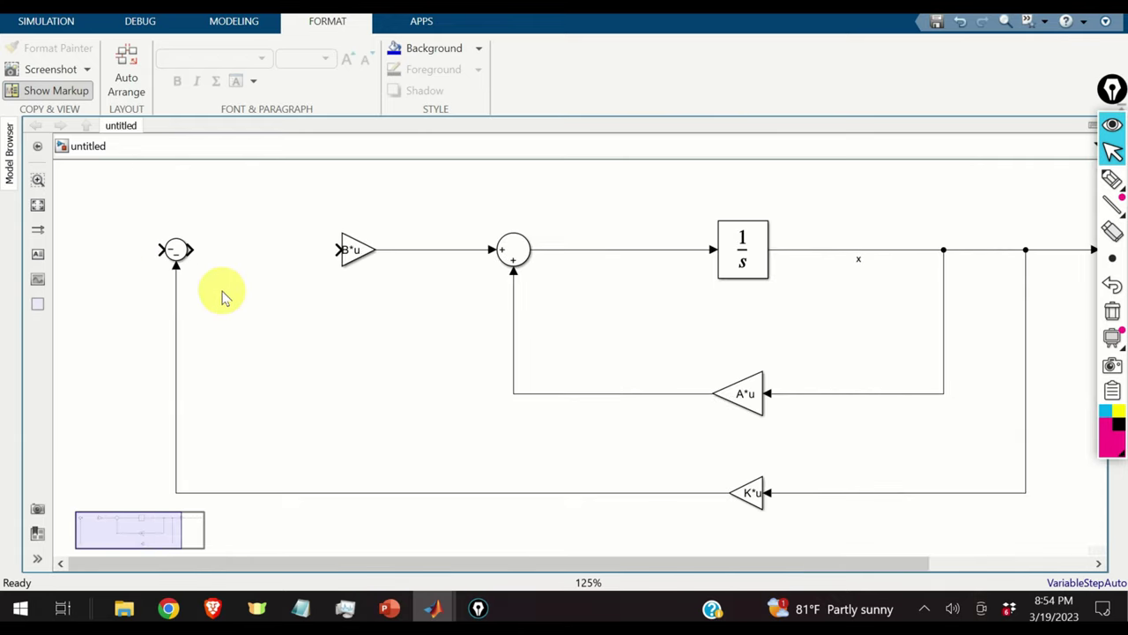
left_click_drag(191, 250, 344, 250)
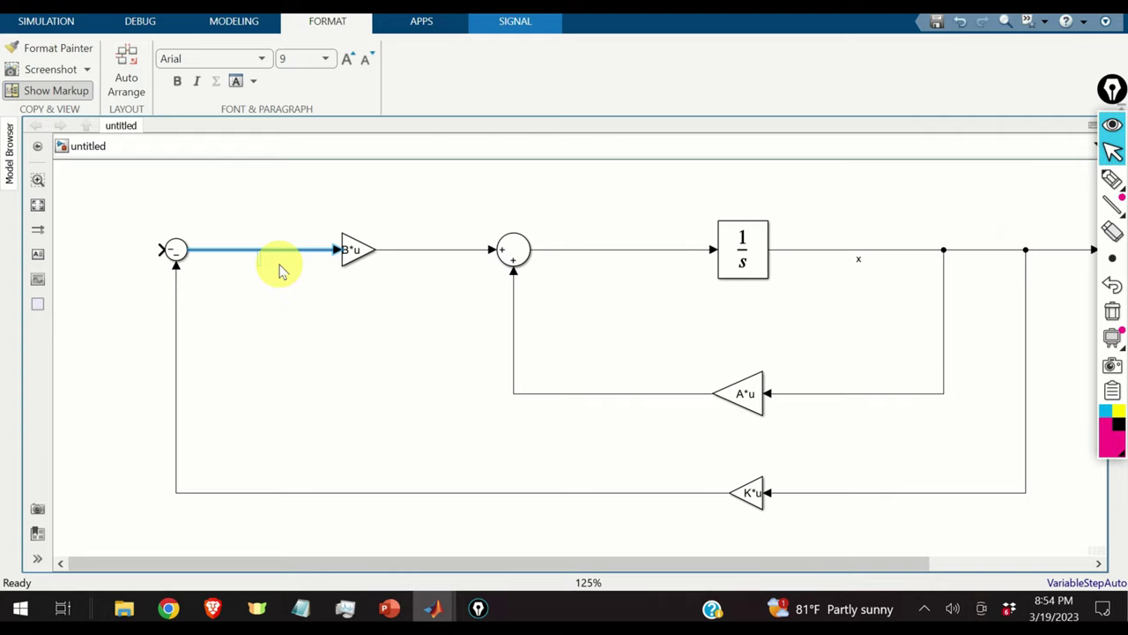
type("u")
left_click(353, 379)
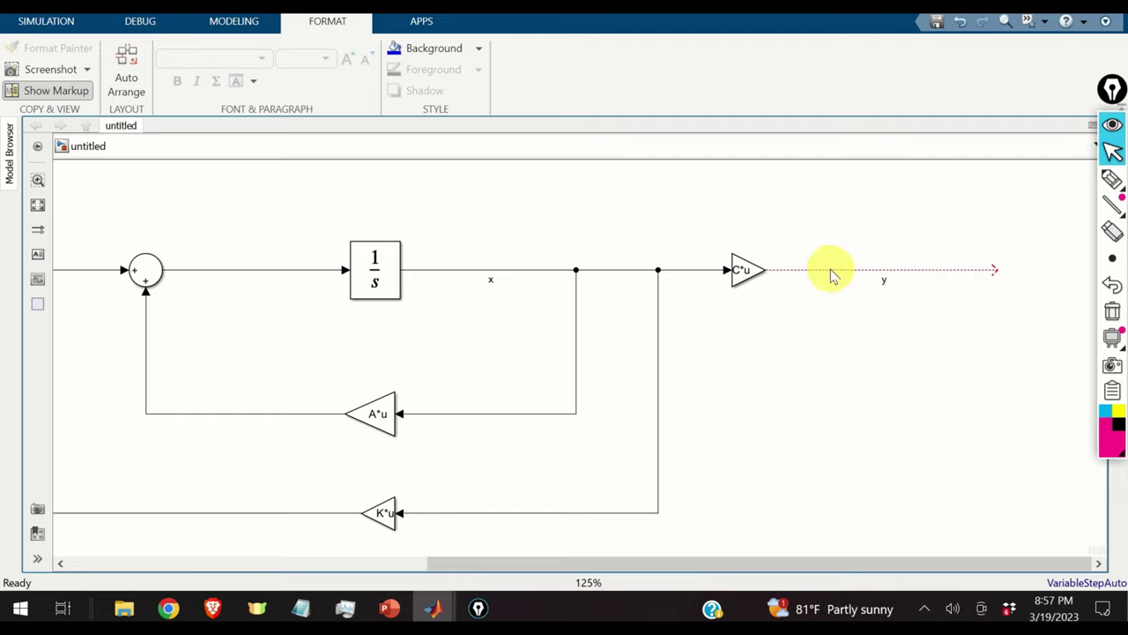
- Add a Scope block after y and connect the y line to it
left_click_drag(1052, 270, 839, 285)
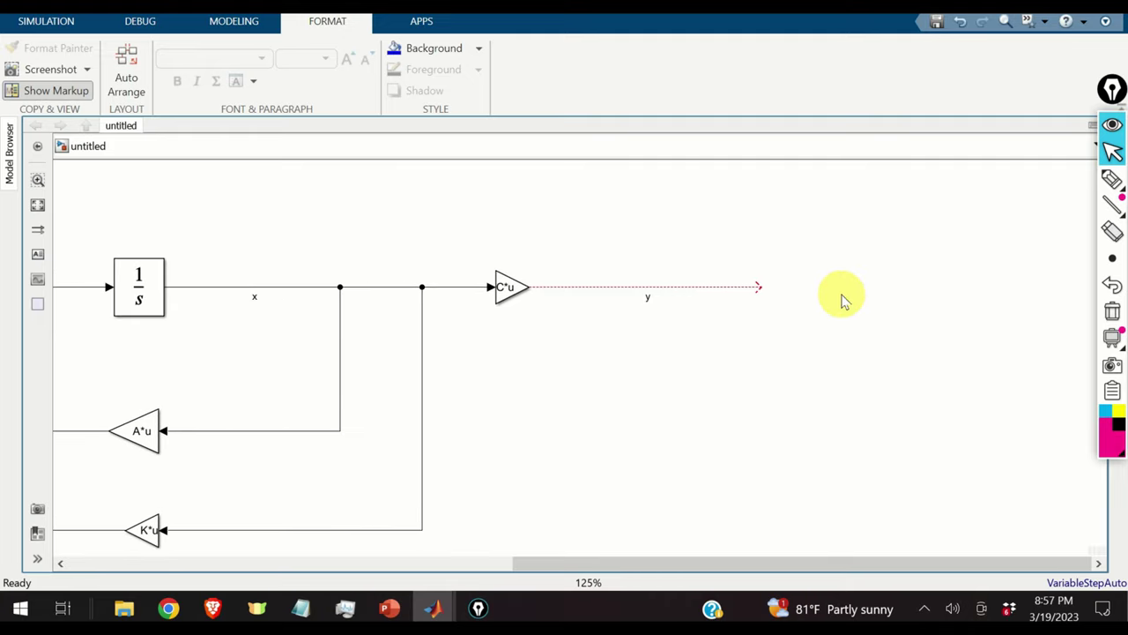
double_click(839, 291)
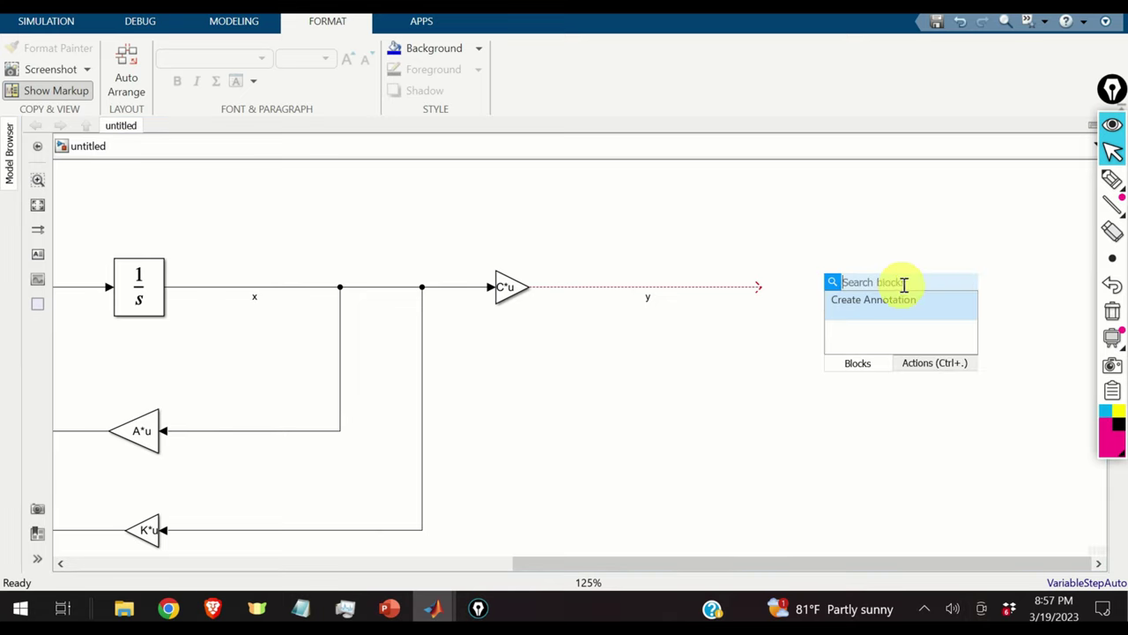
type("scope")
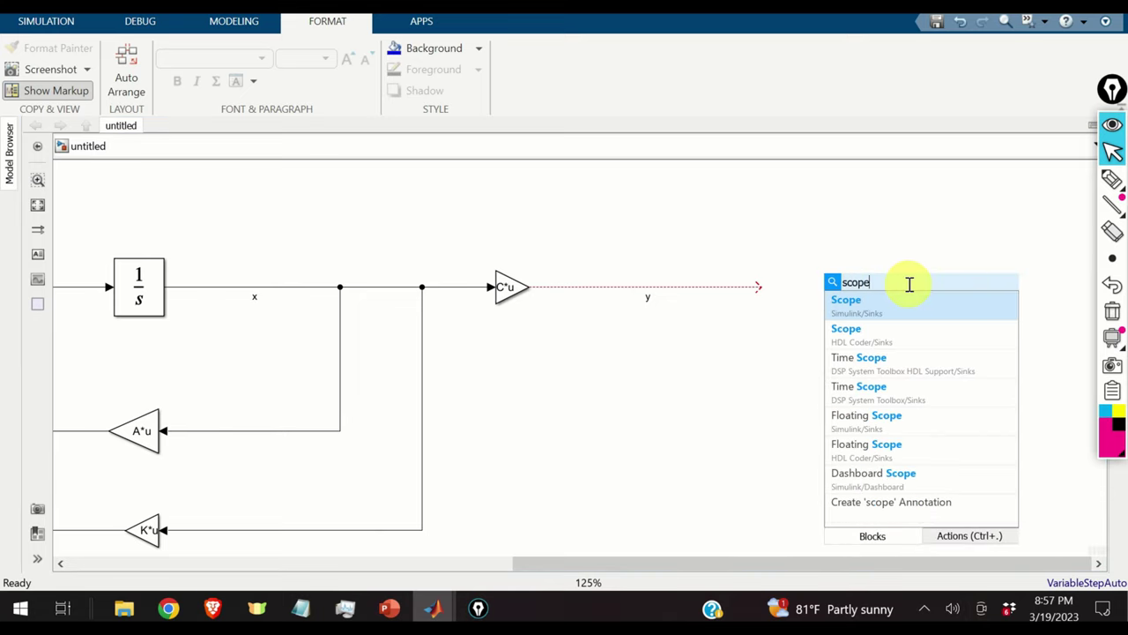
left_click(881, 306)
left_click_drag(757, 287, 818, 283)
scroll(670, 352, "down", 2)
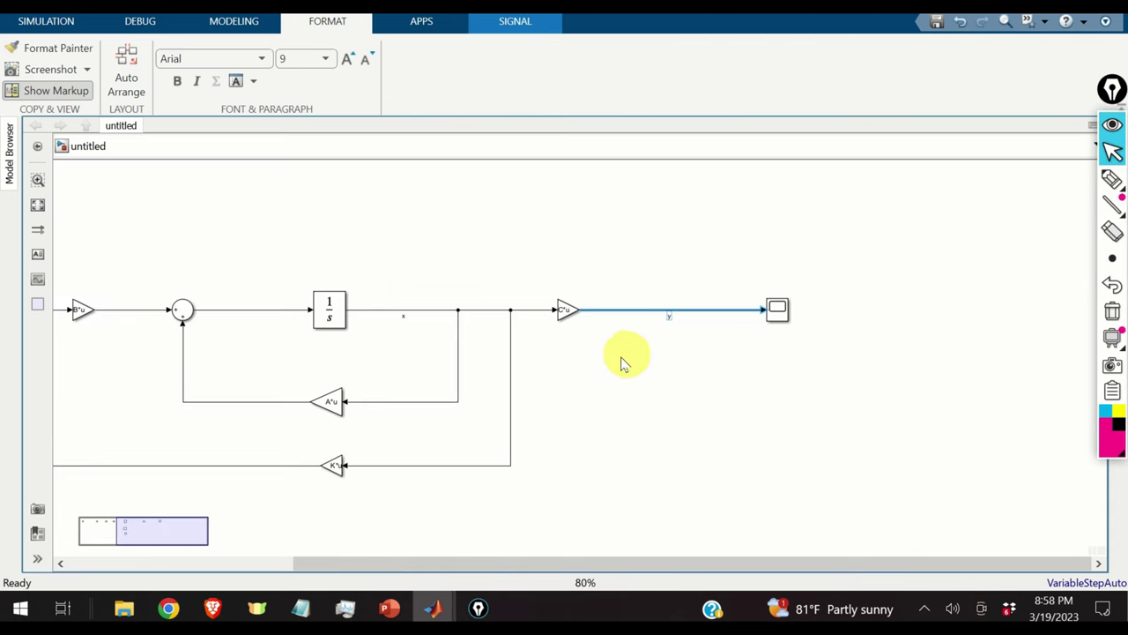
left_click(215, 608)
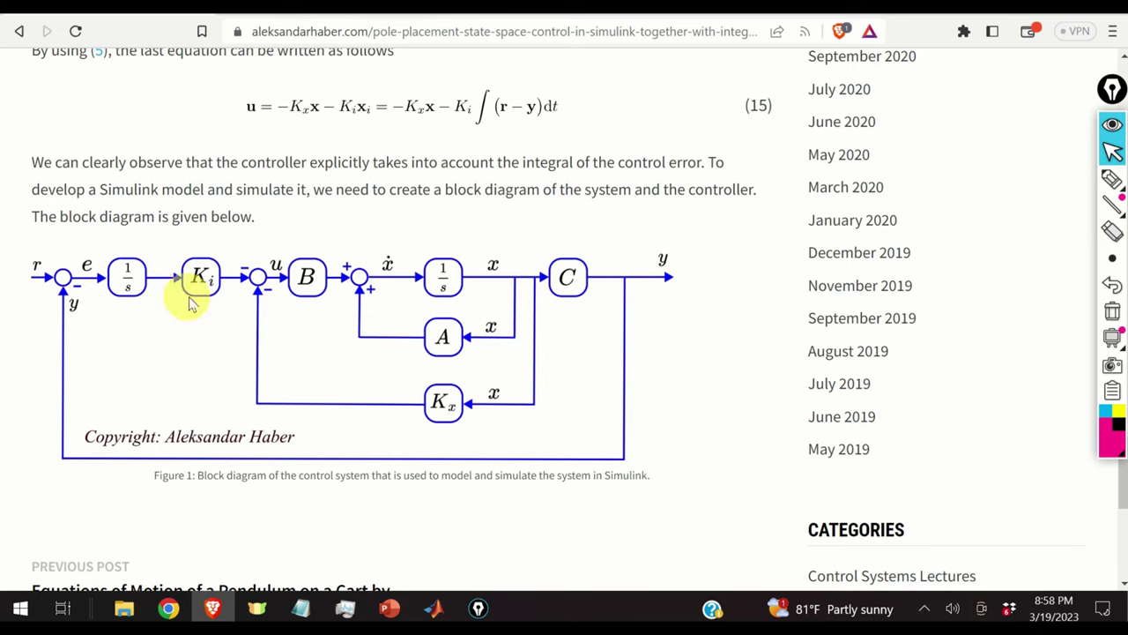
- Return to the untitled Simulink model and pan the diagram right to free space
mouse_move(432, 613)
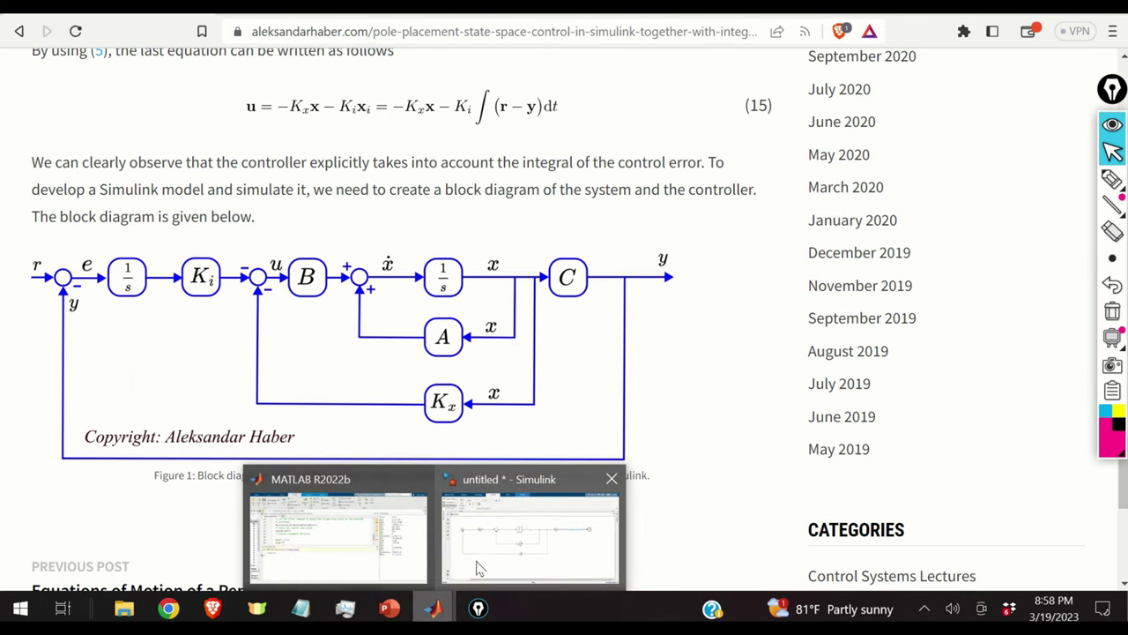
left_click(479, 569)
left_click_drag(365, 449, 605, 446)
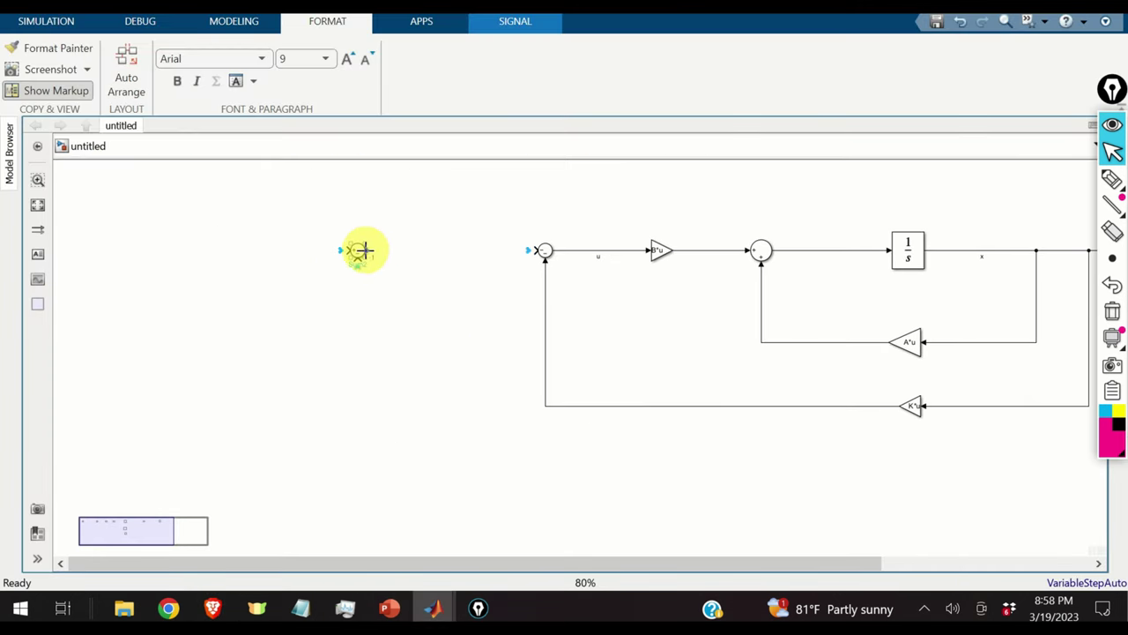
- Replace the extra sum block with a new Sum block aligned with Sum1
left_click(354, 256)
left_click_drag(312, 212, 391, 290)
key("Delete")
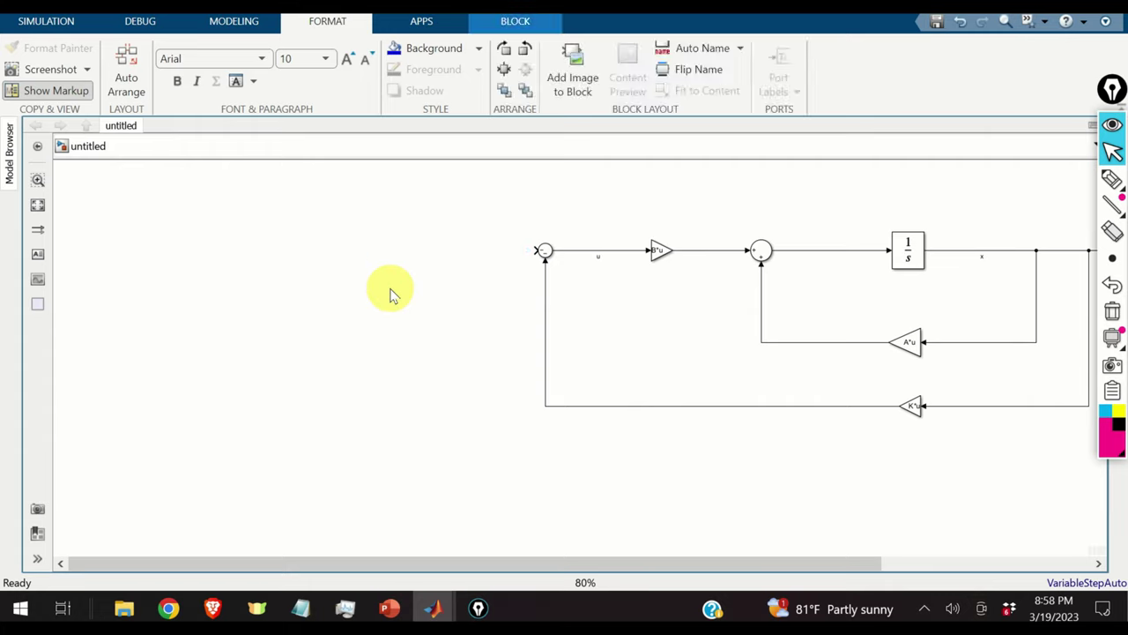
double_click(368, 249)
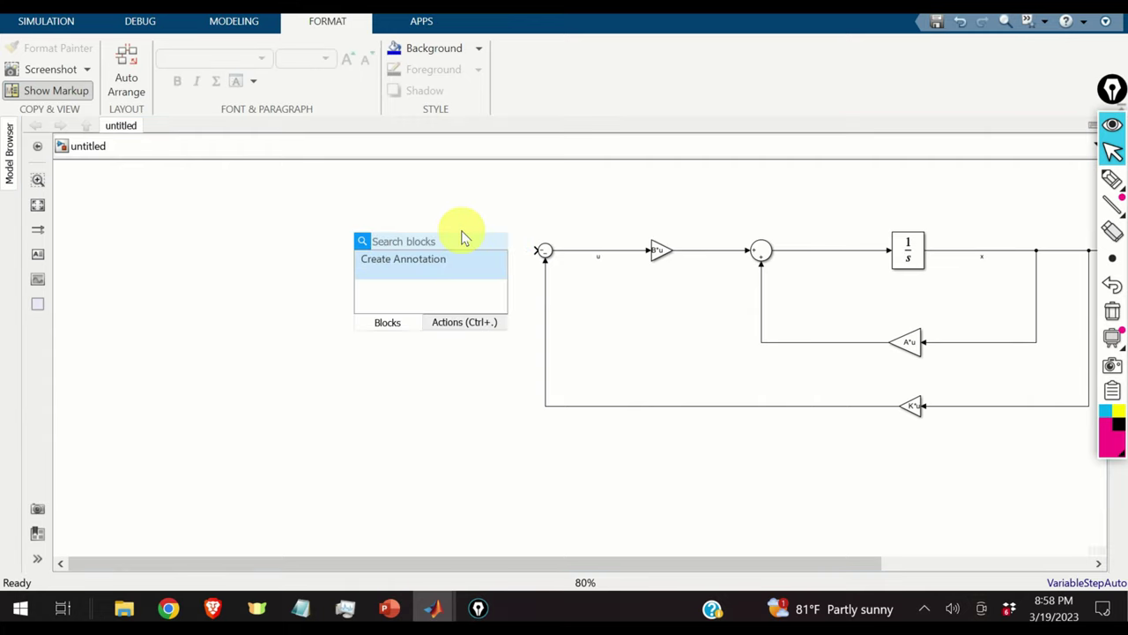
type("sum")
key("Return")
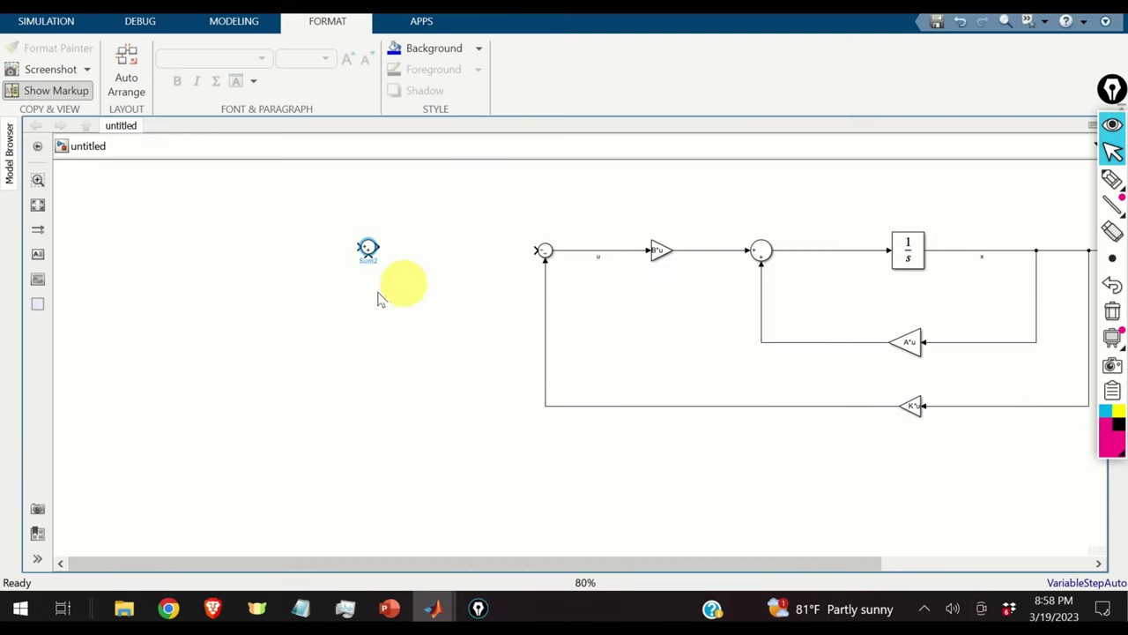
scroll(366, 282, "up", 2)
left_click(378, 235)
left_click_drag(377, 234, 472, 243)
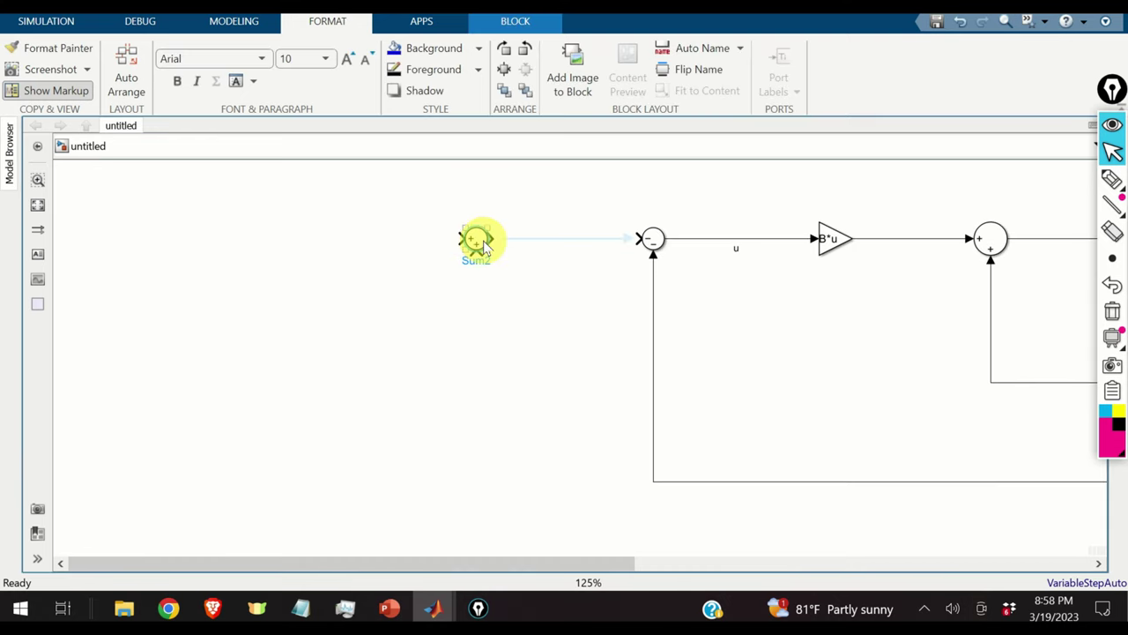
- Set the new sum block's list of signs to |+-
double_click(480, 240)
left_click(557, 255)
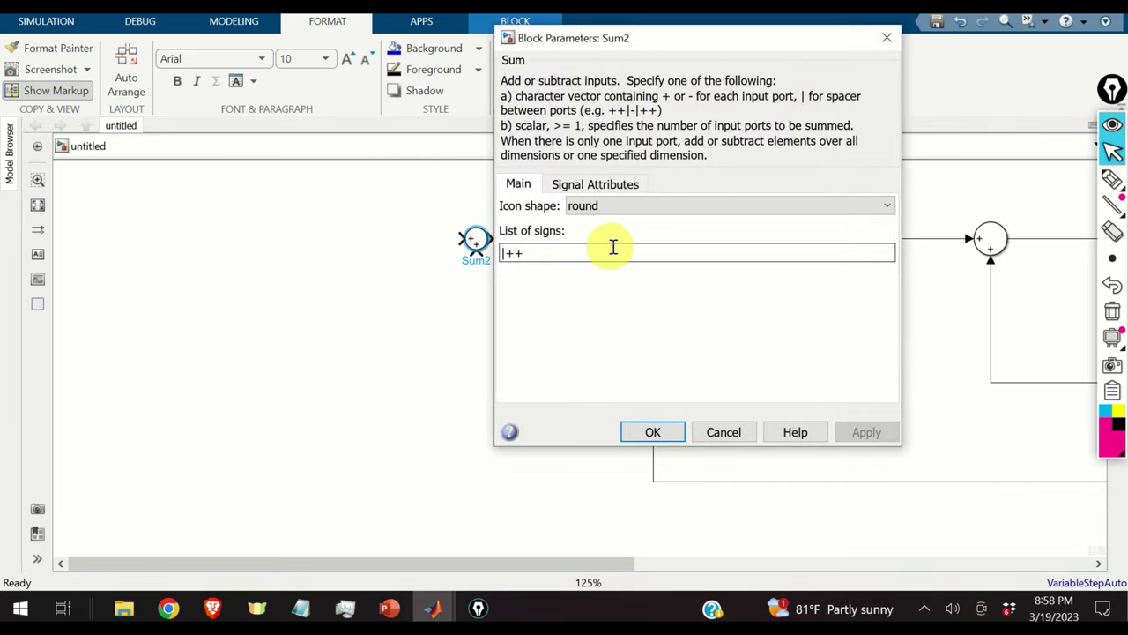
key("BackSpace")
type("-")
left_click(652, 432)
- Feed output y back into the new sum's lower input, routed beneath the diagram
scroll(828, 386, "down", 3)
key("space")
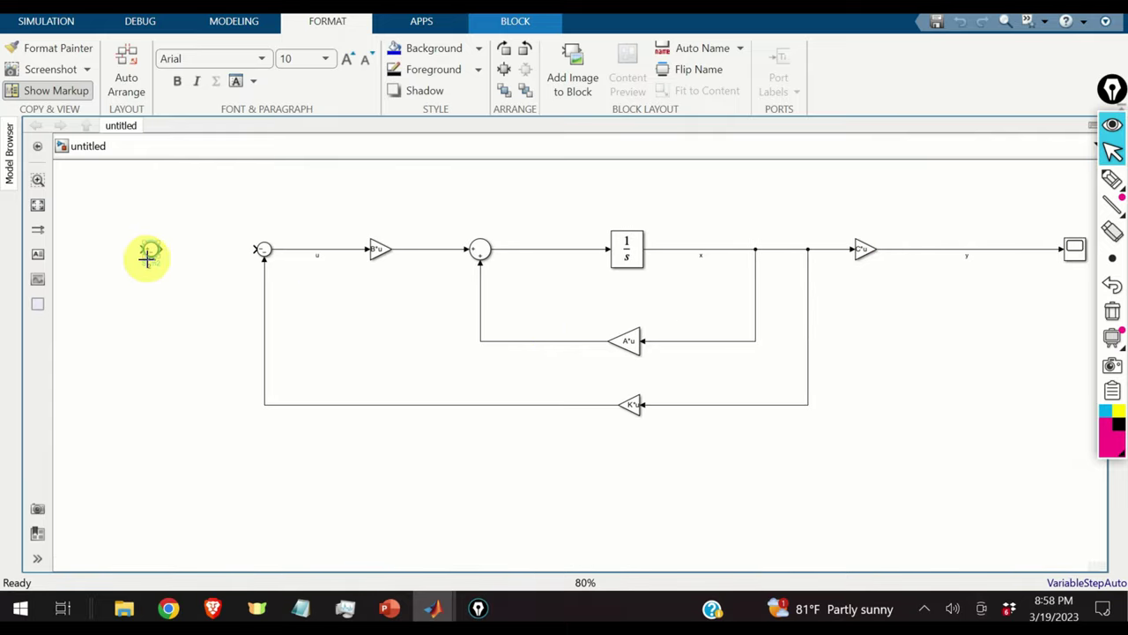
left_click_drag(155, 291, 949, 249)
left_click_drag(861, 285, 866, 467)
scroll(276, 330, "left", 5)
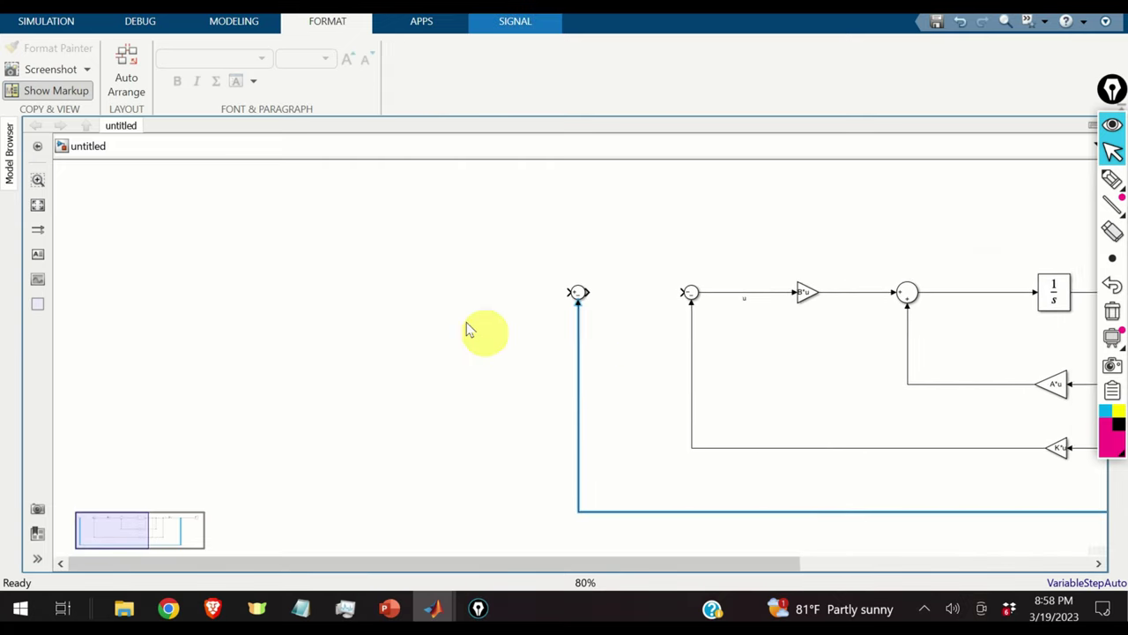
scroll(465, 327, "up", 2)
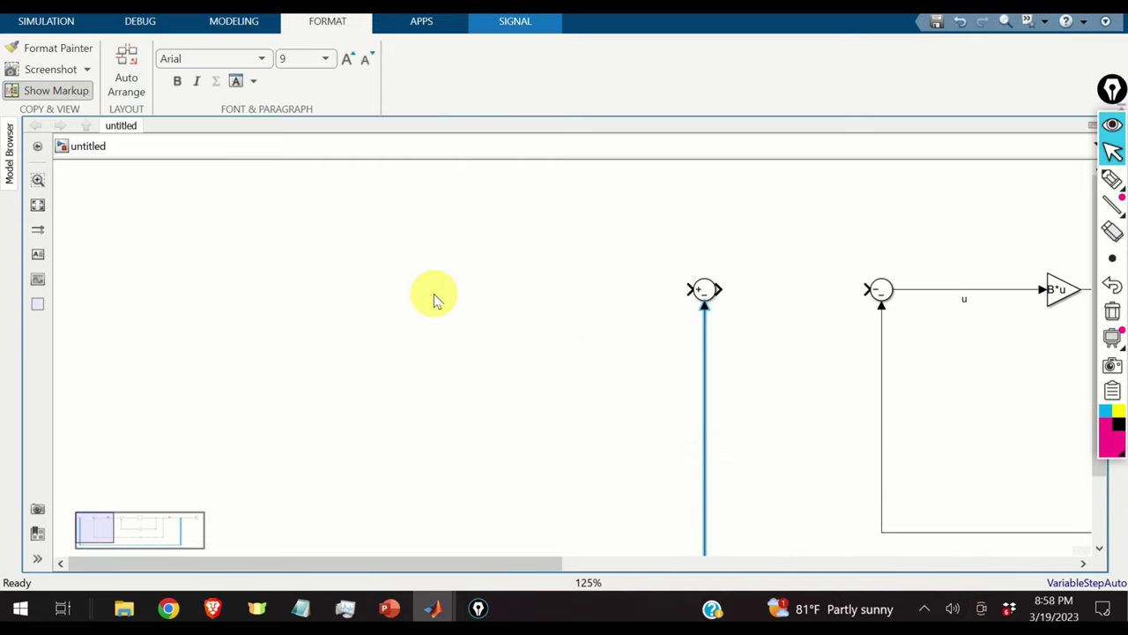
- Add a Step block and connect it to the new sum's input
double_click(456, 295)
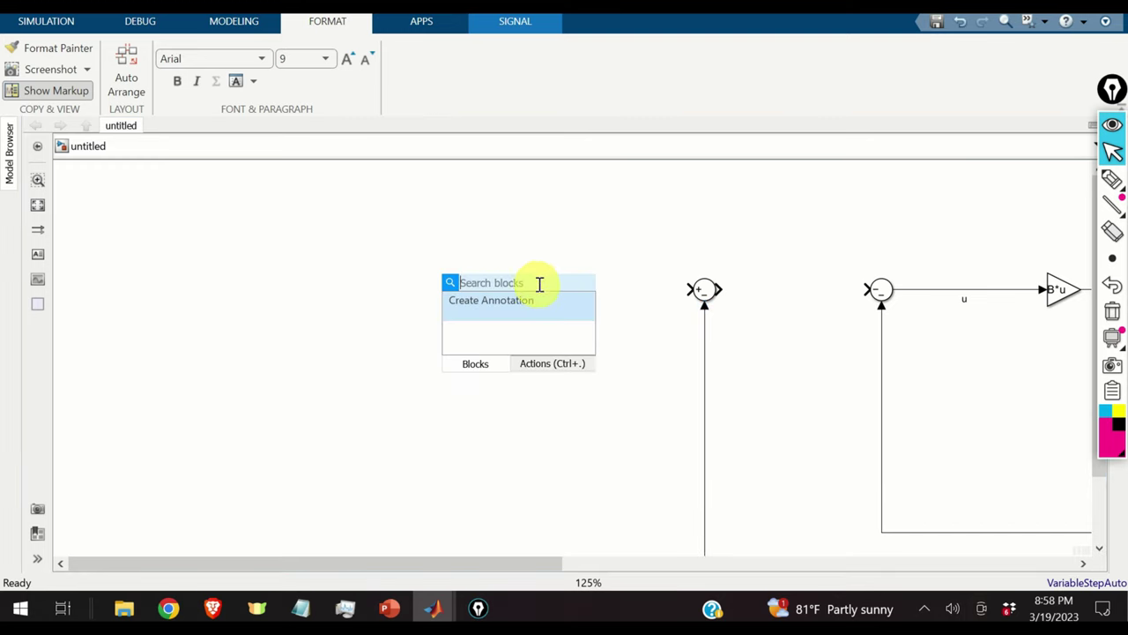
type("step")
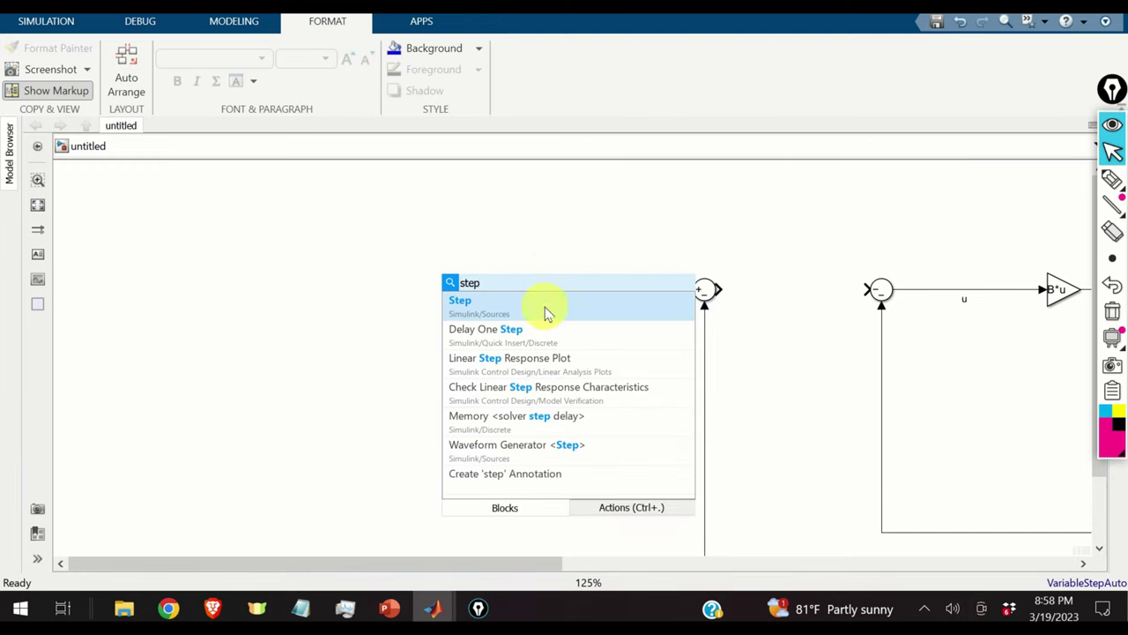
left_click(544, 313)
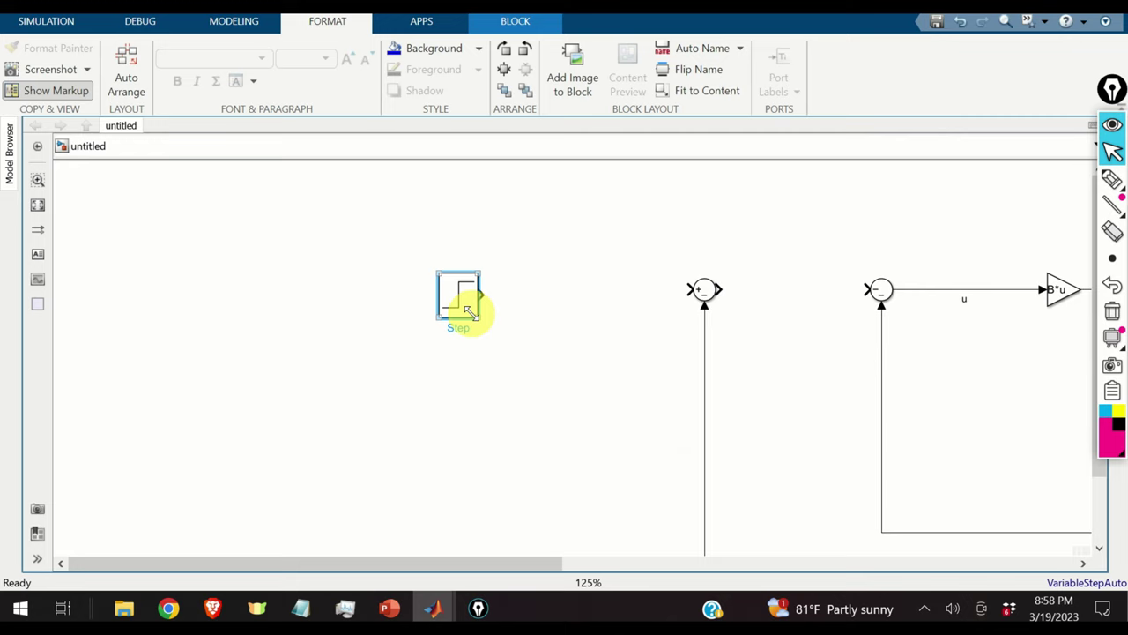
left_click_drag(487, 296, 708, 292)
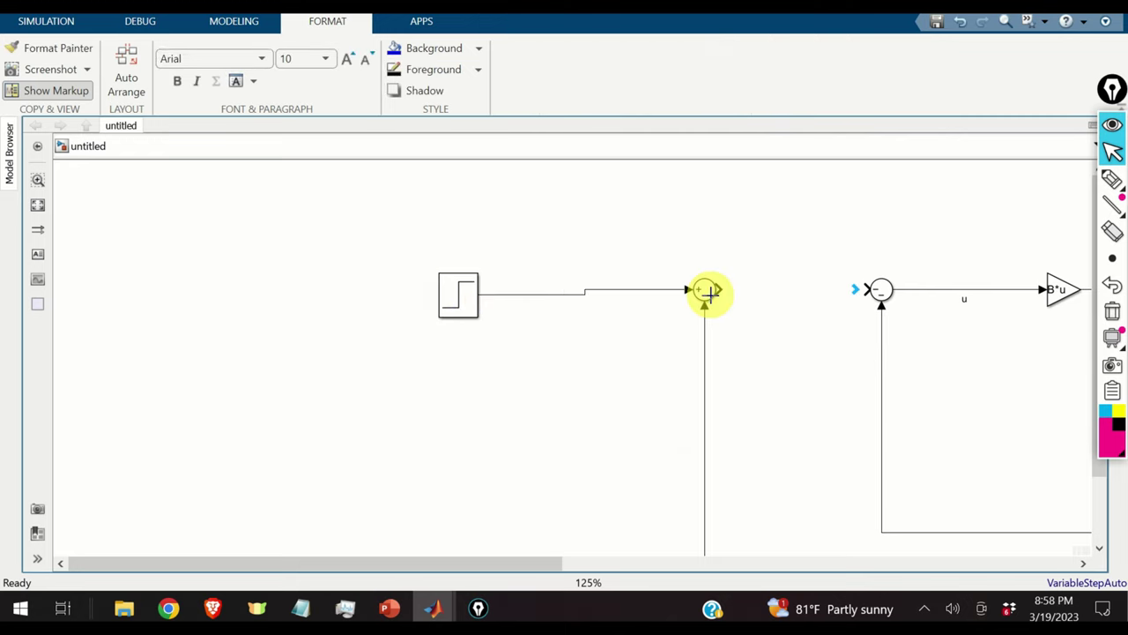
left_click_drag(464, 295, 470, 293)
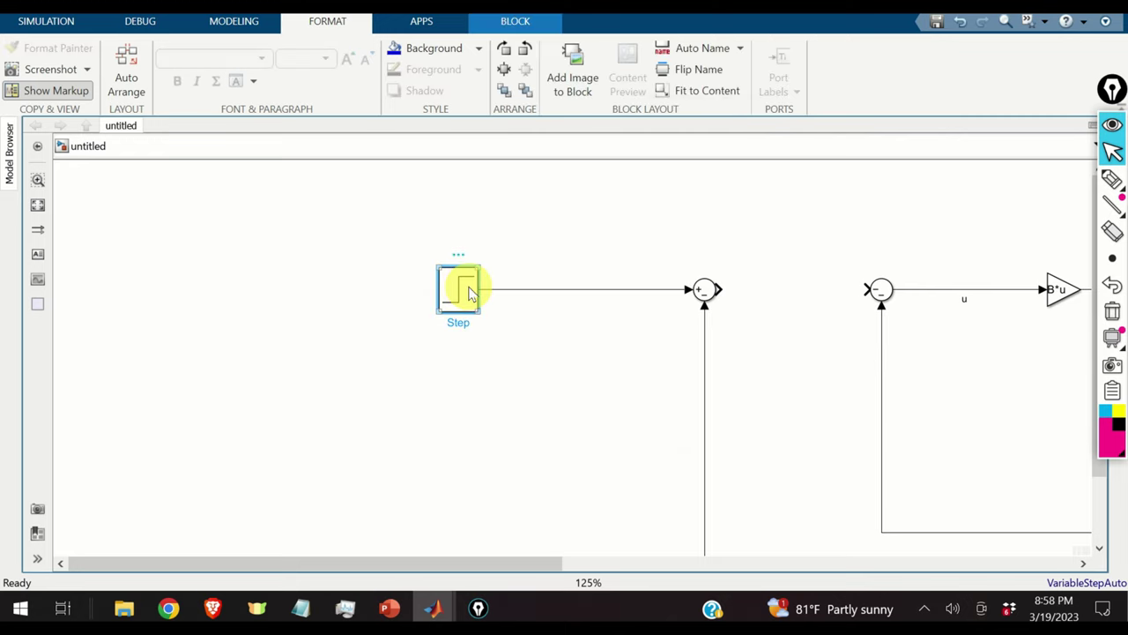
- Set the Step time to 0 and label its output line r
double_click(470, 294)
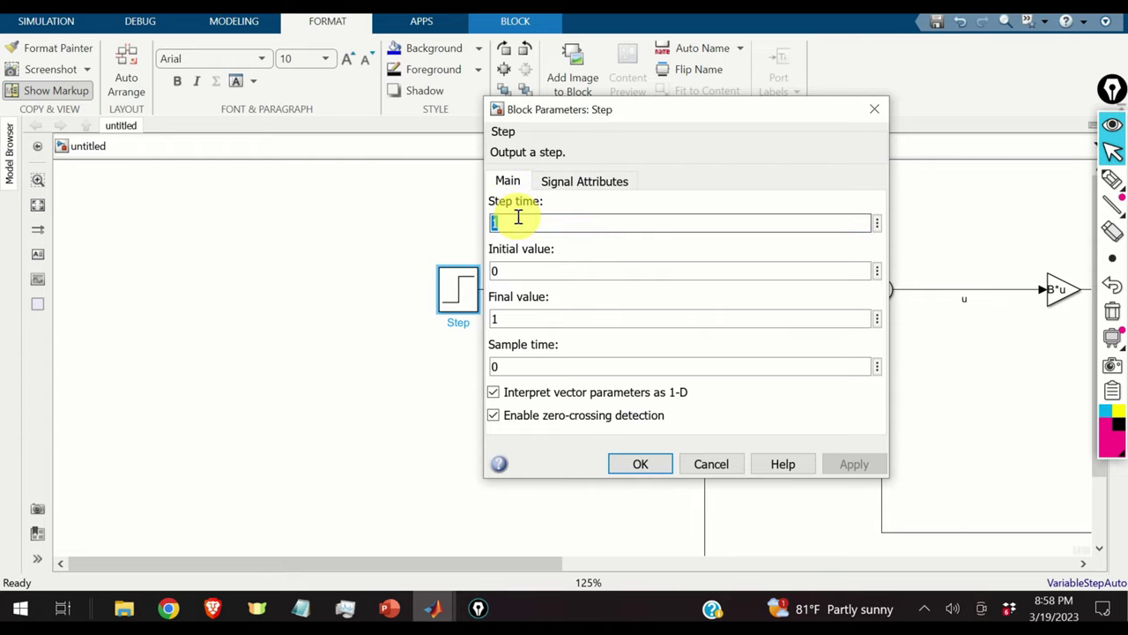
type("0")
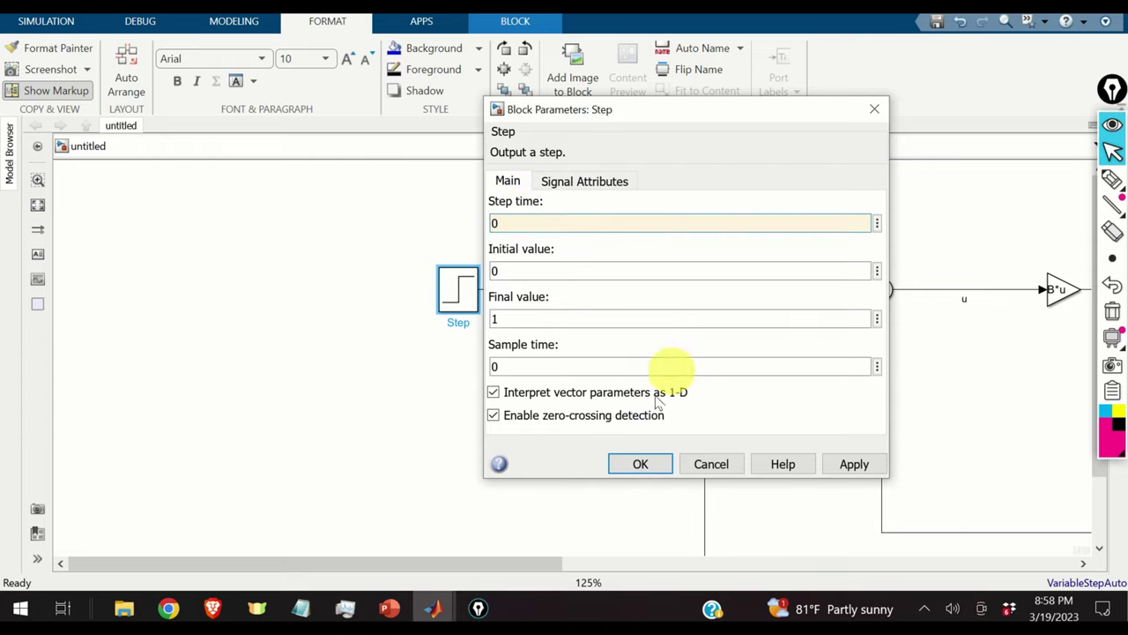
left_click(848, 467)
left_click(640, 466)
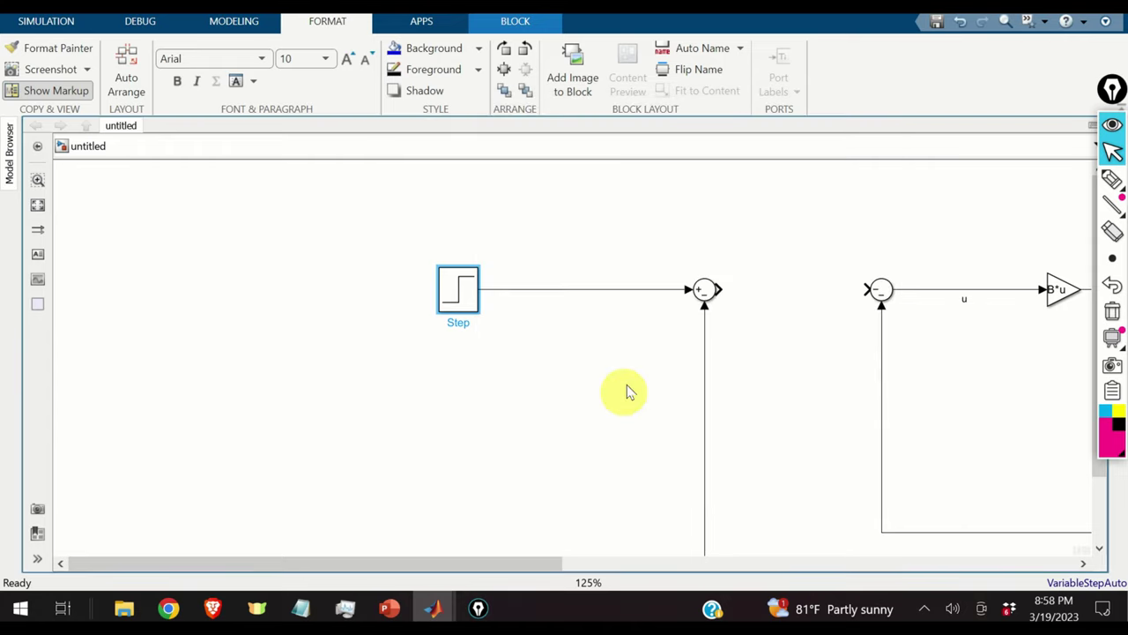
left_click(600, 292)
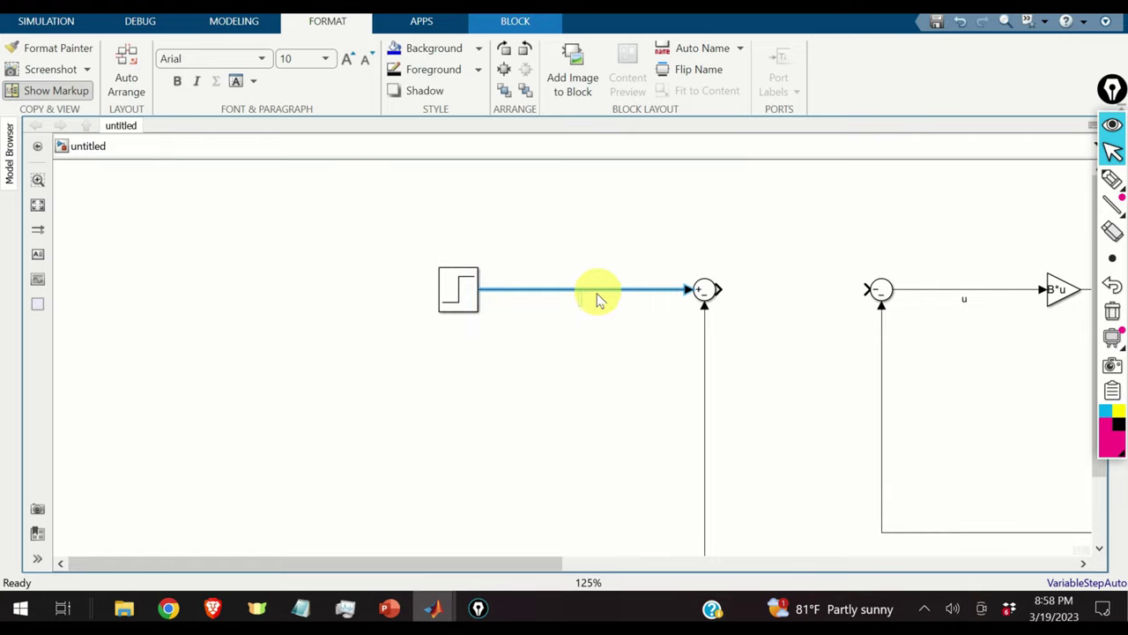
type("r")
left_click(706, 394)
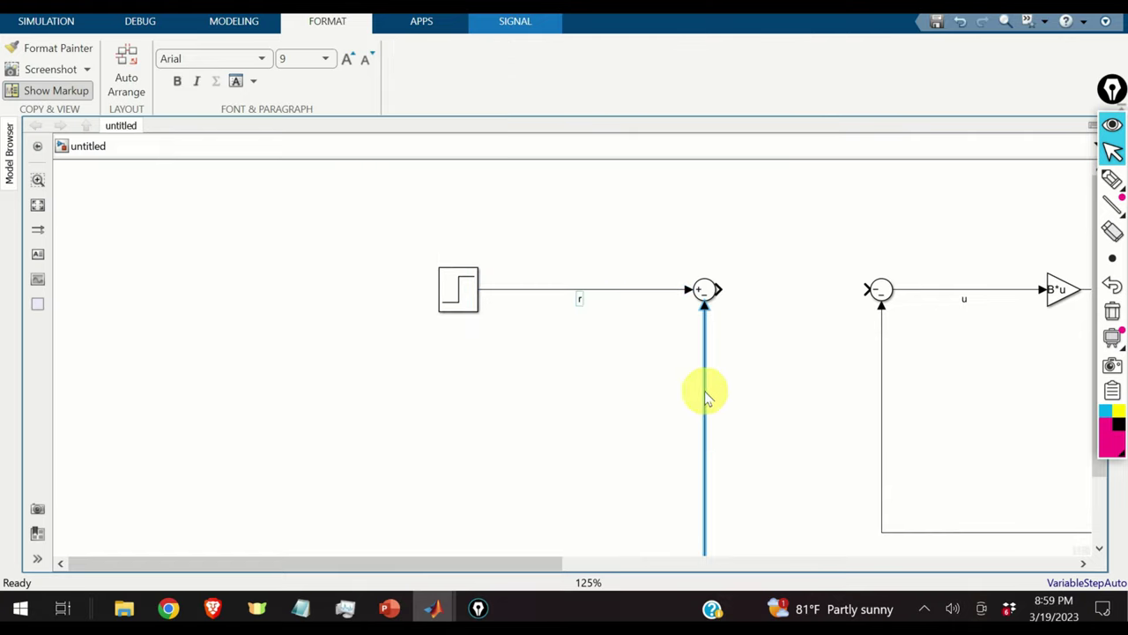
- Move the error sum left and route the y feedback along the bottom, then view the tutorial diagram
left_click(784, 428)
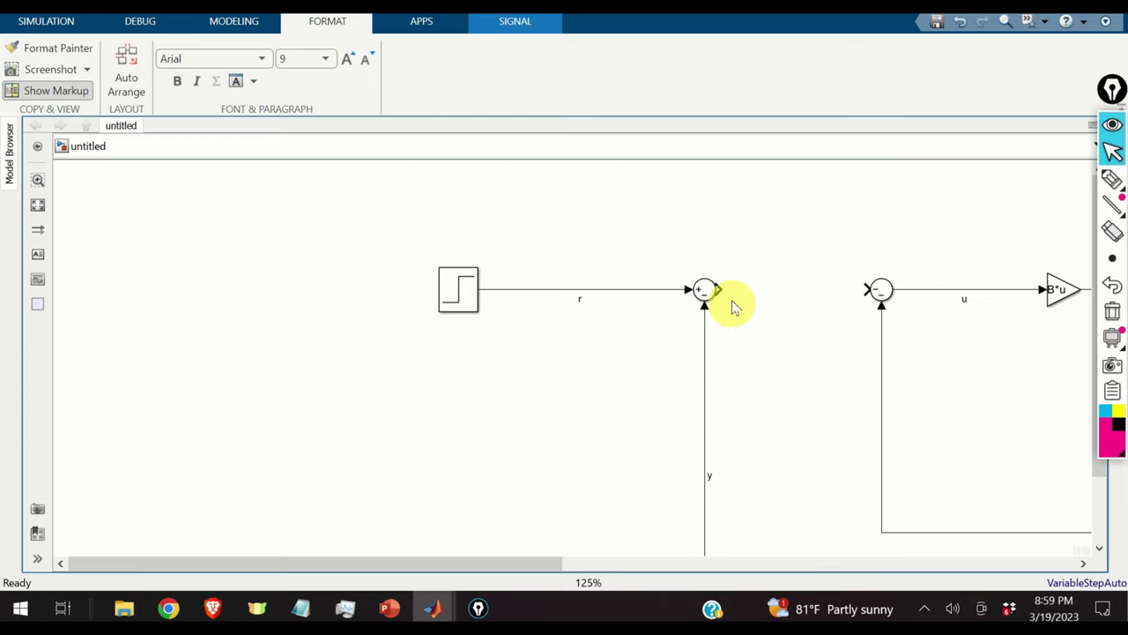
left_click_drag(708, 292, 645, 294)
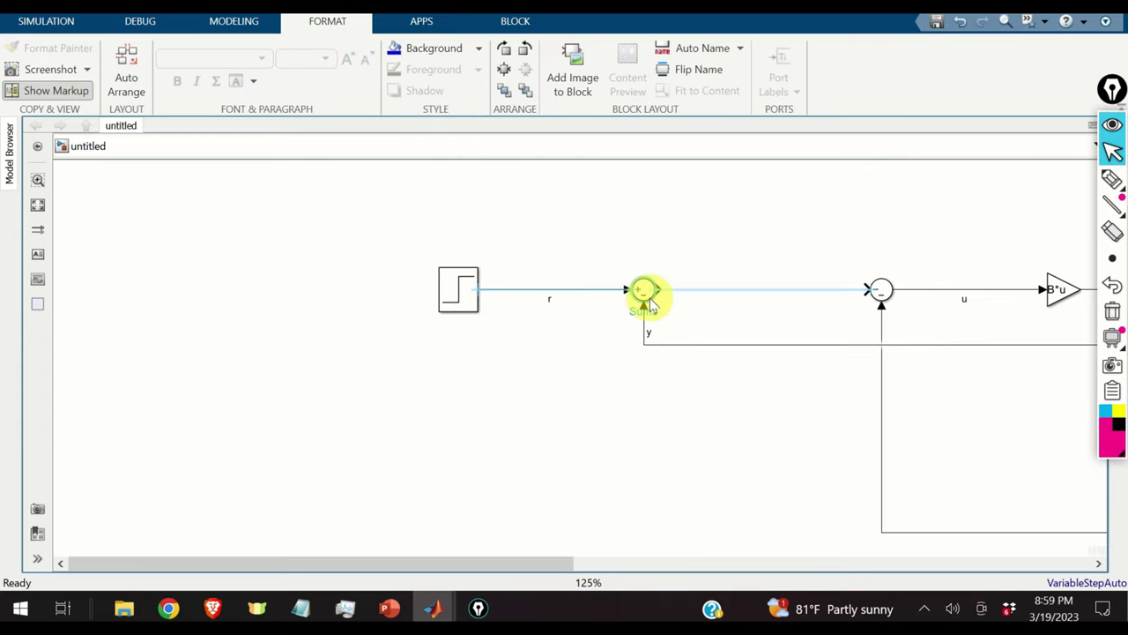
left_click_drag(741, 355, 779, 559)
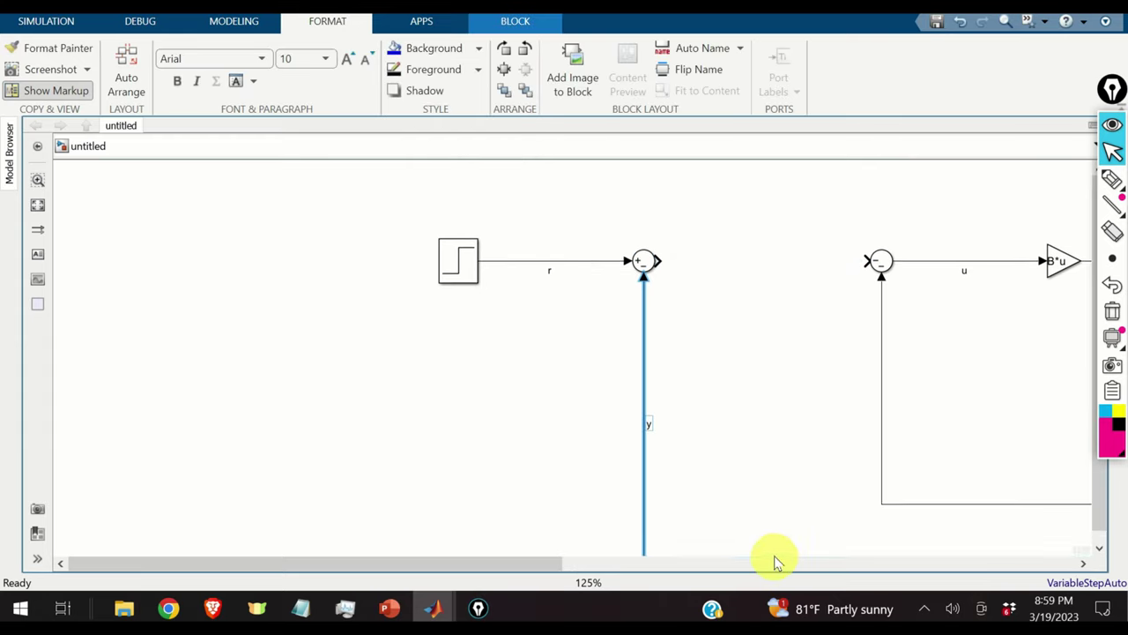
left_click_drag(641, 269, 600, 259)
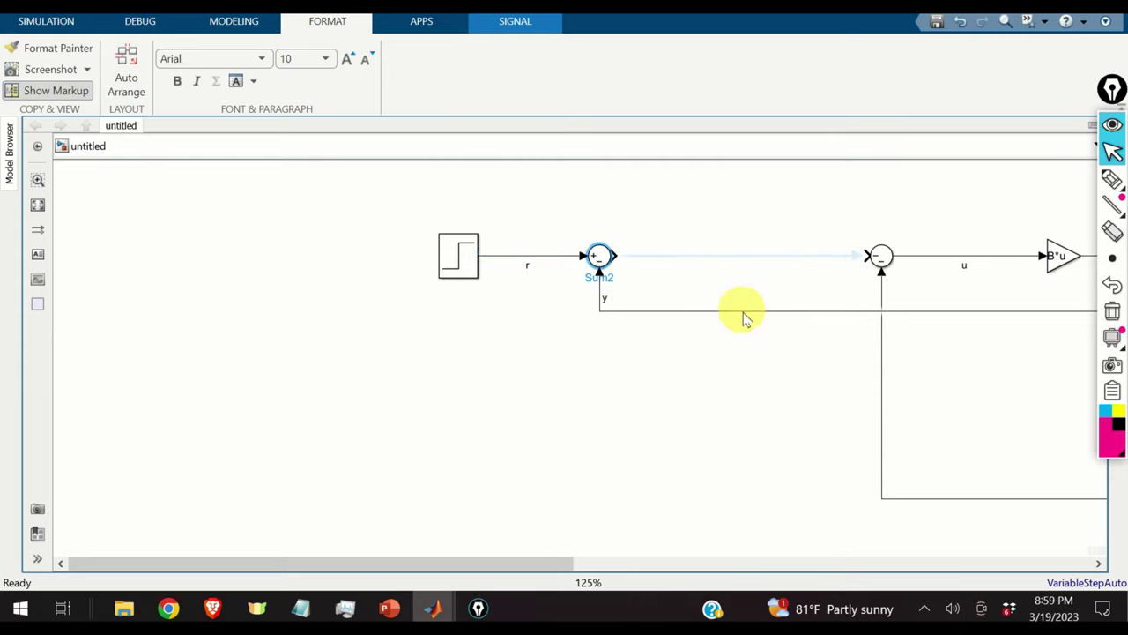
left_click_drag(746, 312, 775, 545)
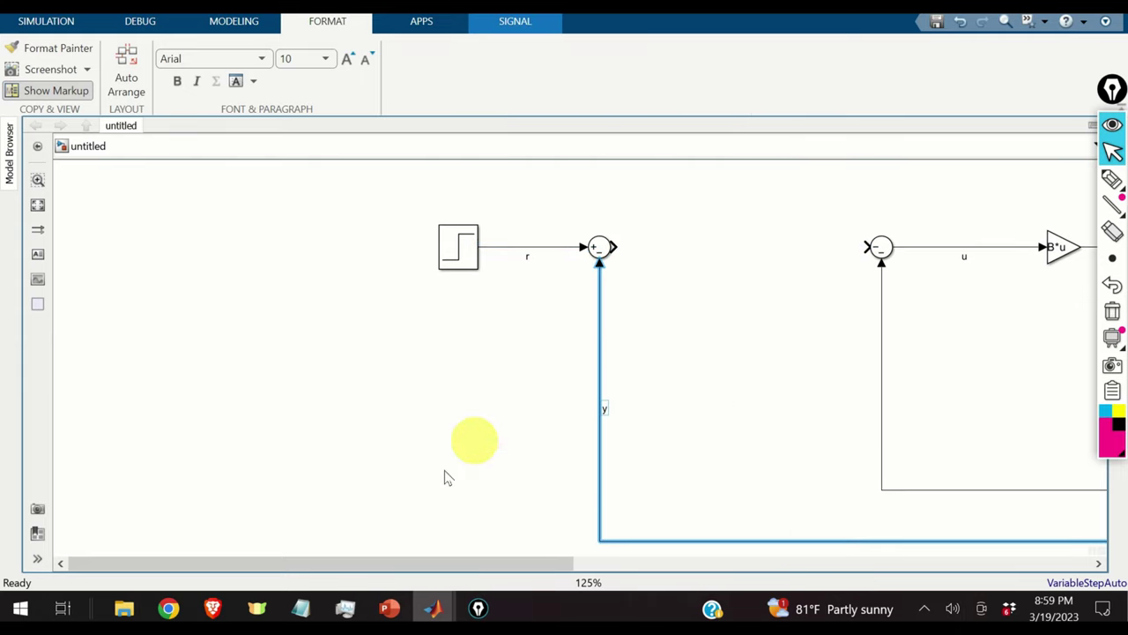
left_click(220, 614)
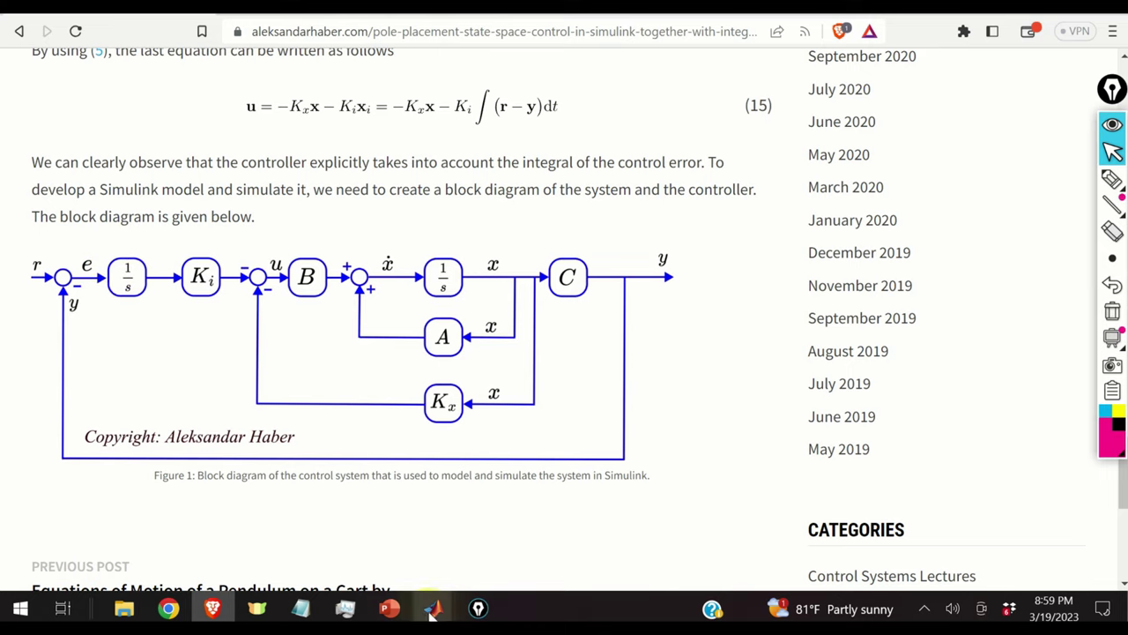
- Back in Simulink, add an Integrator right after the error sum
mouse_move(441, 609)
left_click(491, 519)
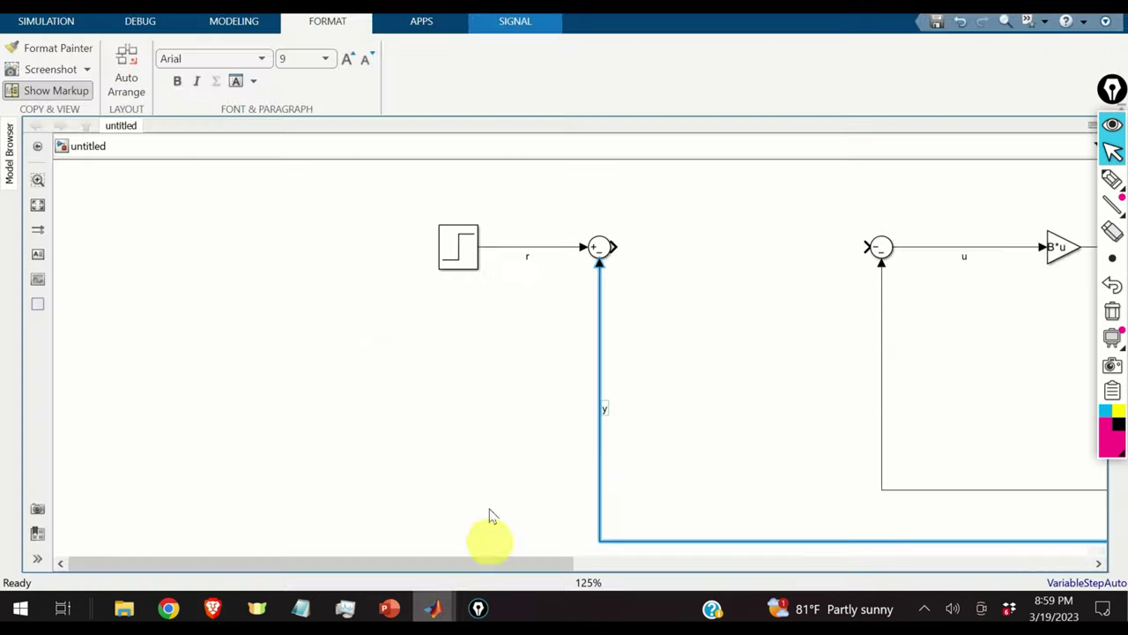
double_click(697, 313)
type("inte")
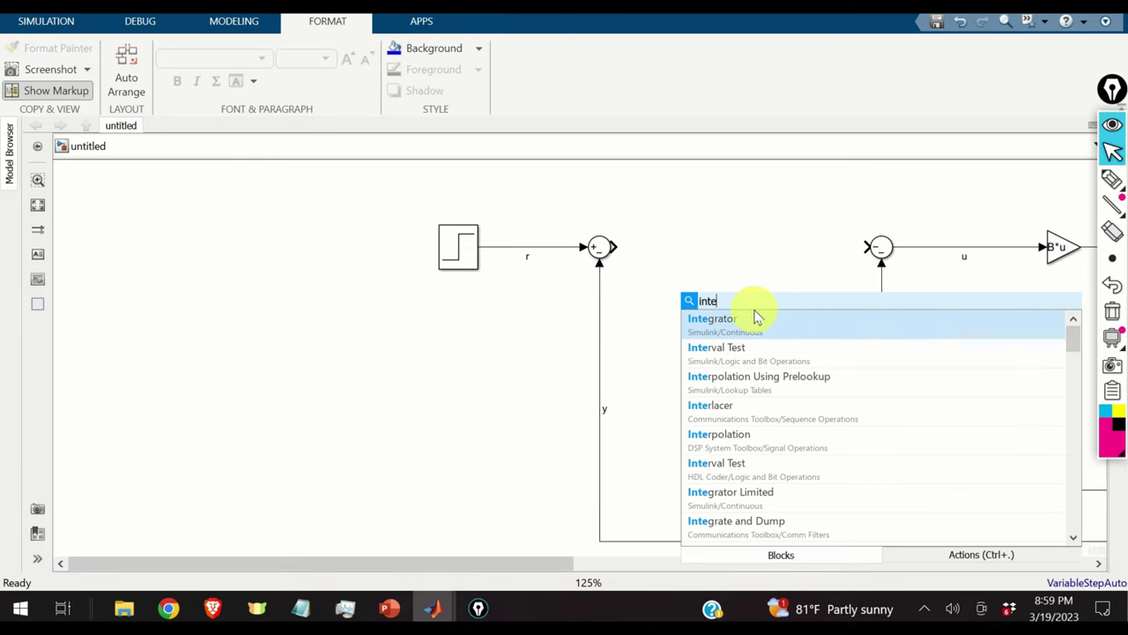
left_click(750, 319)
left_click_drag(705, 297, 696, 250)
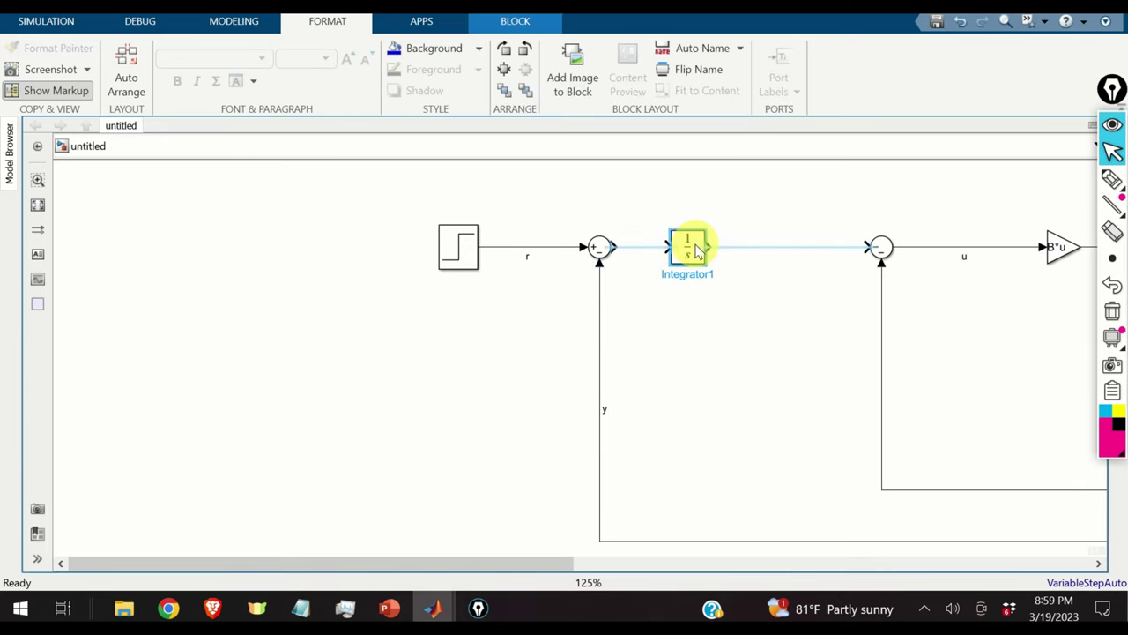
- Label the sum-to-integrator line e, then compare with the tutorial diagram
left_click(638, 249)
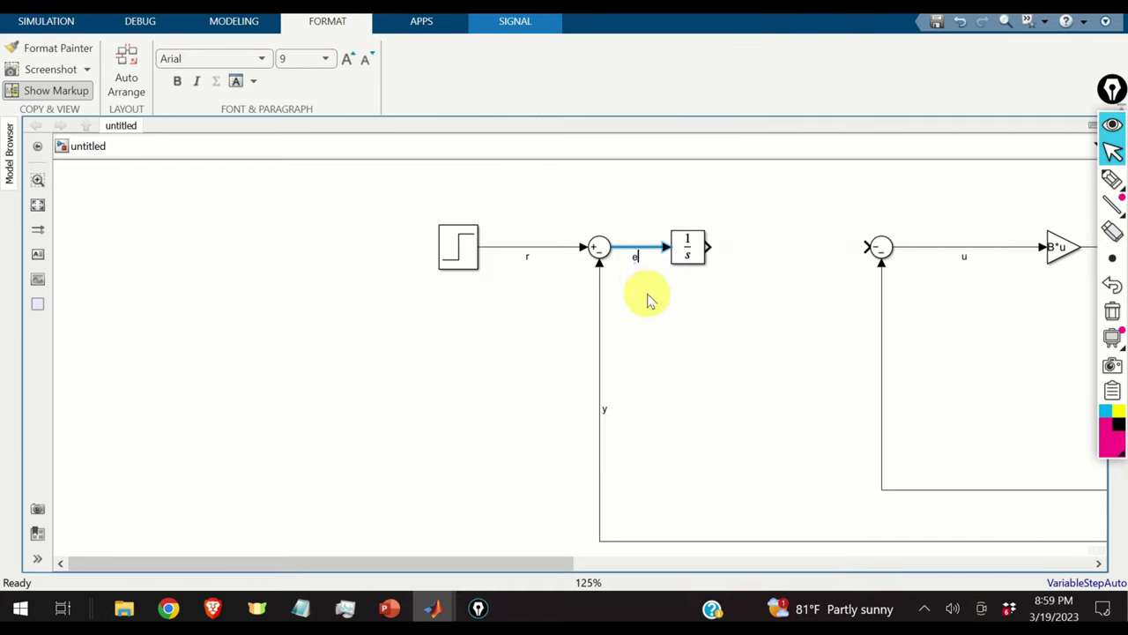
left_click(714, 328)
left_click(710, 324)
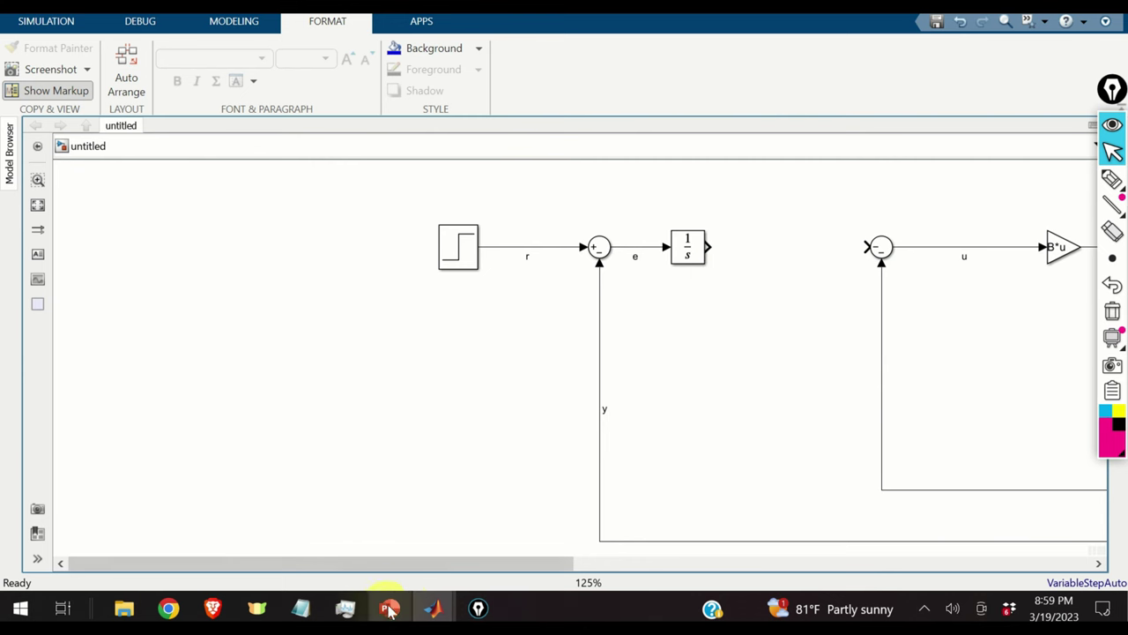
left_click(212, 608)
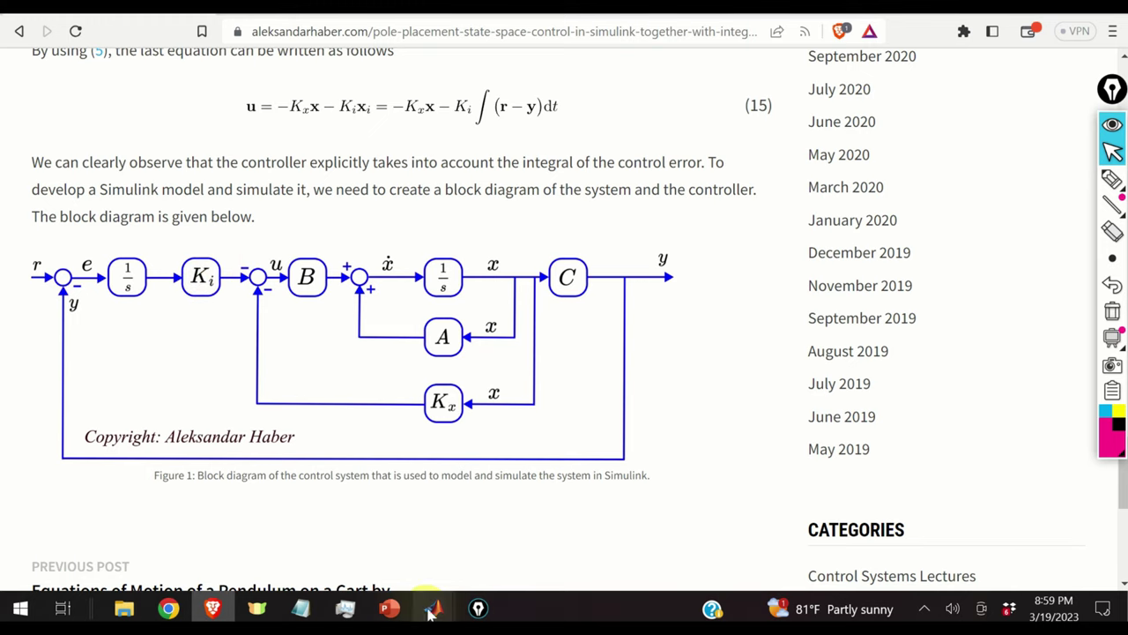
mouse_move(433, 607)
left_click(528, 537)
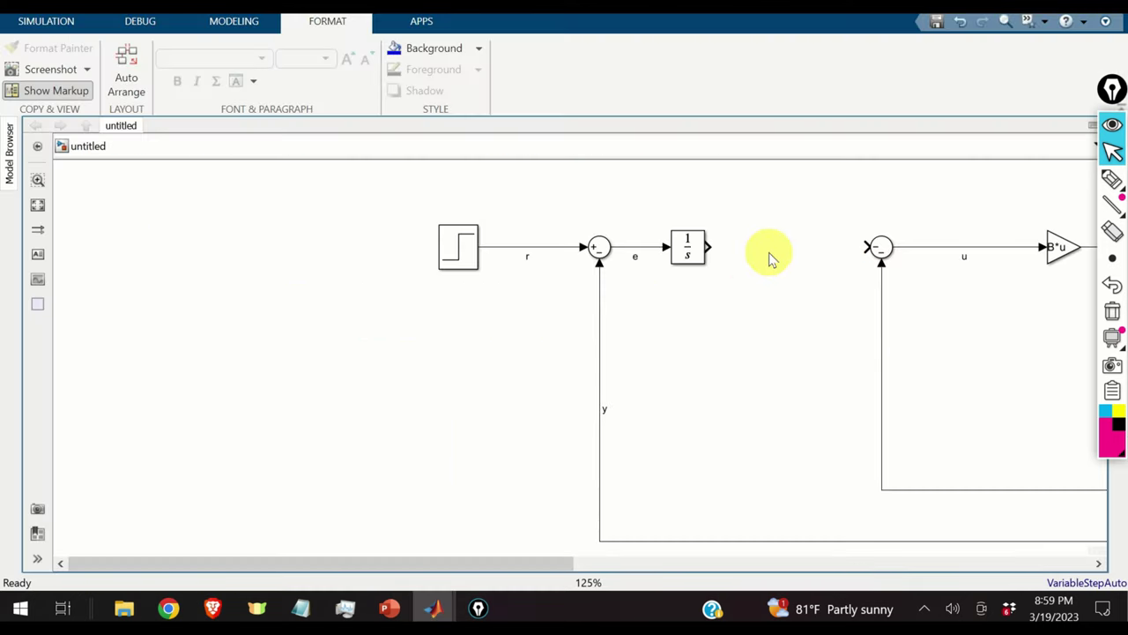
- Add a Gain after Integrator1 set to Ki with Matrix(K*u) multiplication
double_click(770, 256)
type("gain")
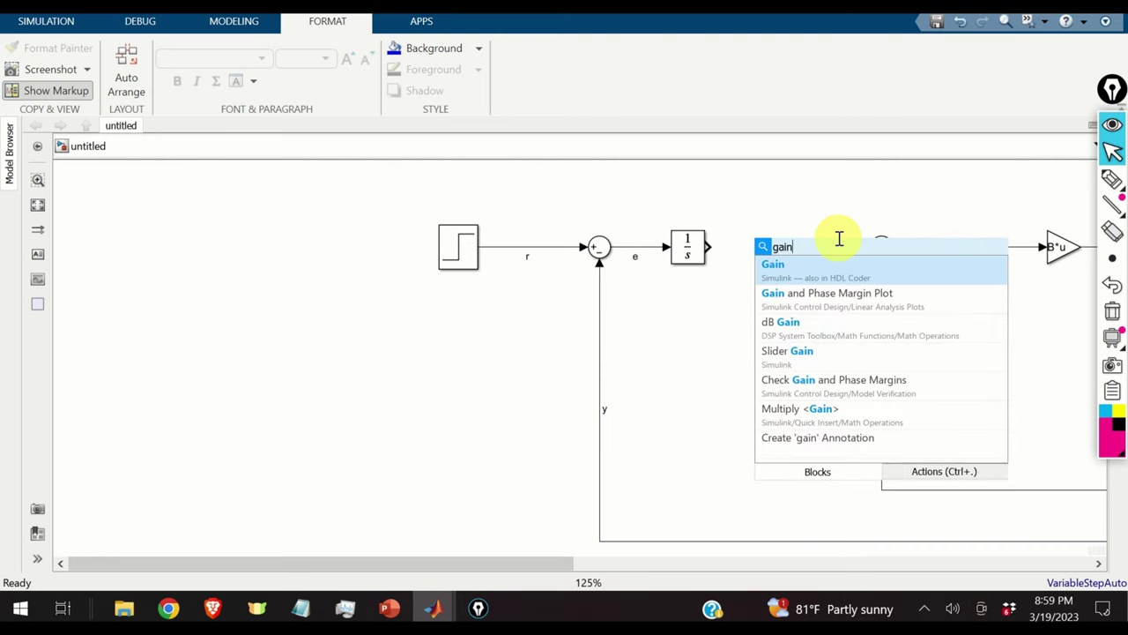
left_click(827, 278)
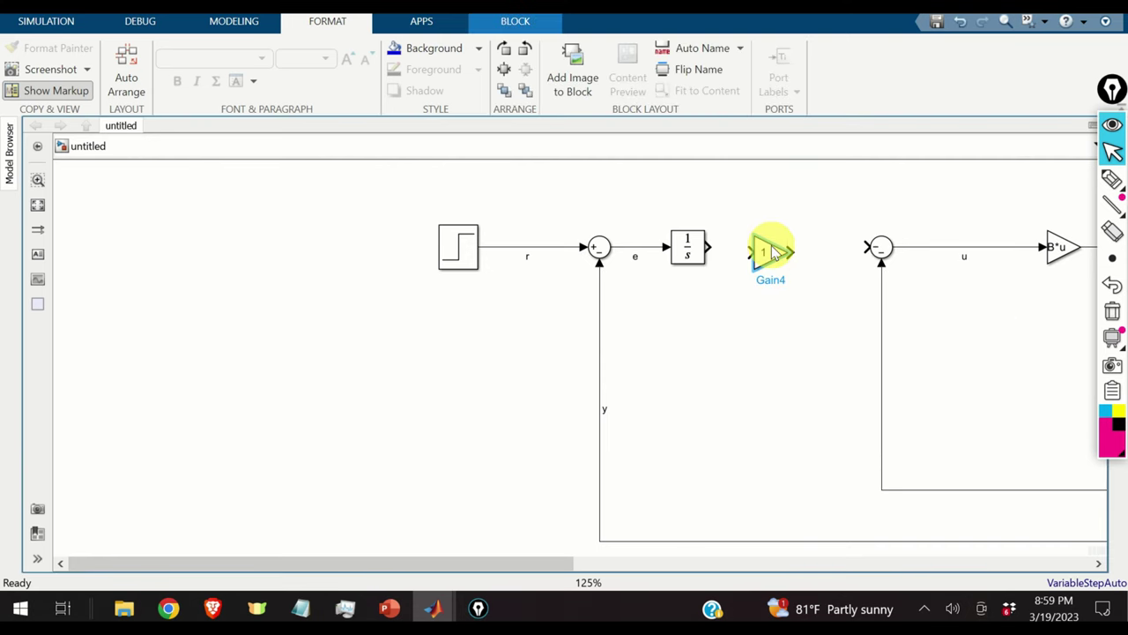
double_click(772, 252)
type("K")
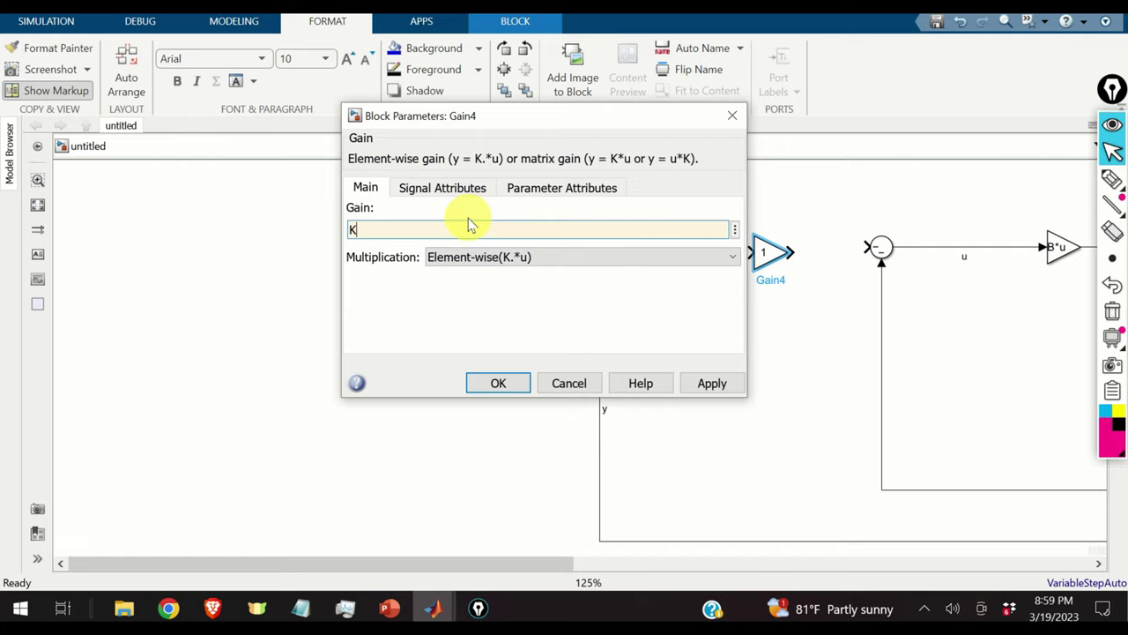
left_click(664, 258)
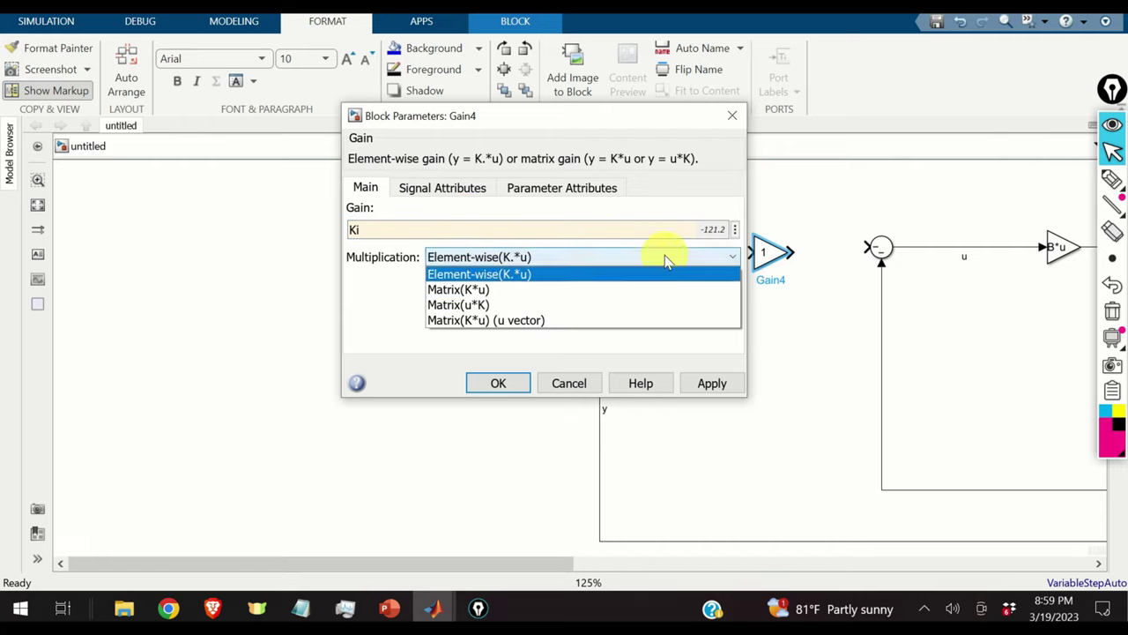
left_click(535, 295)
left_click(500, 384)
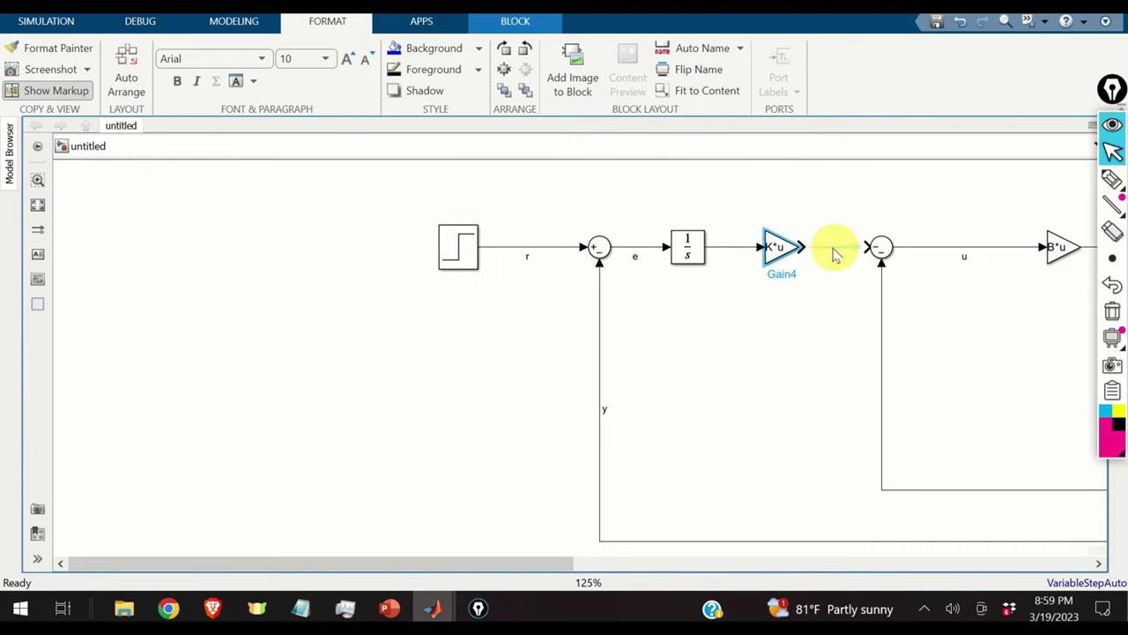
scroll(748, 302, "down", 4)
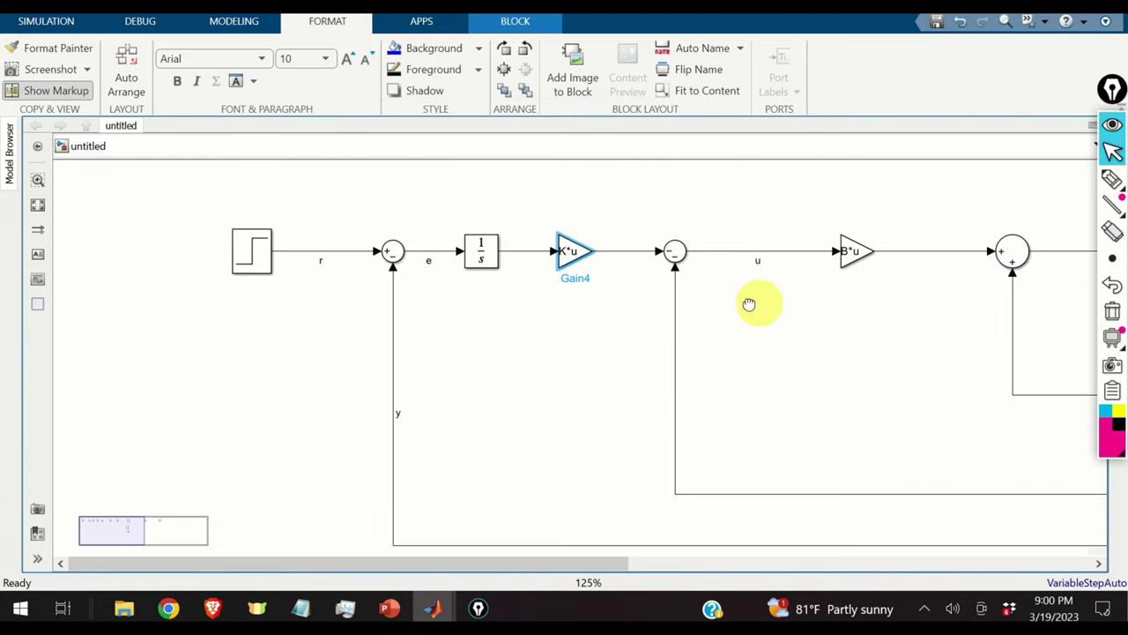
scroll(790, 313, "right", 1)
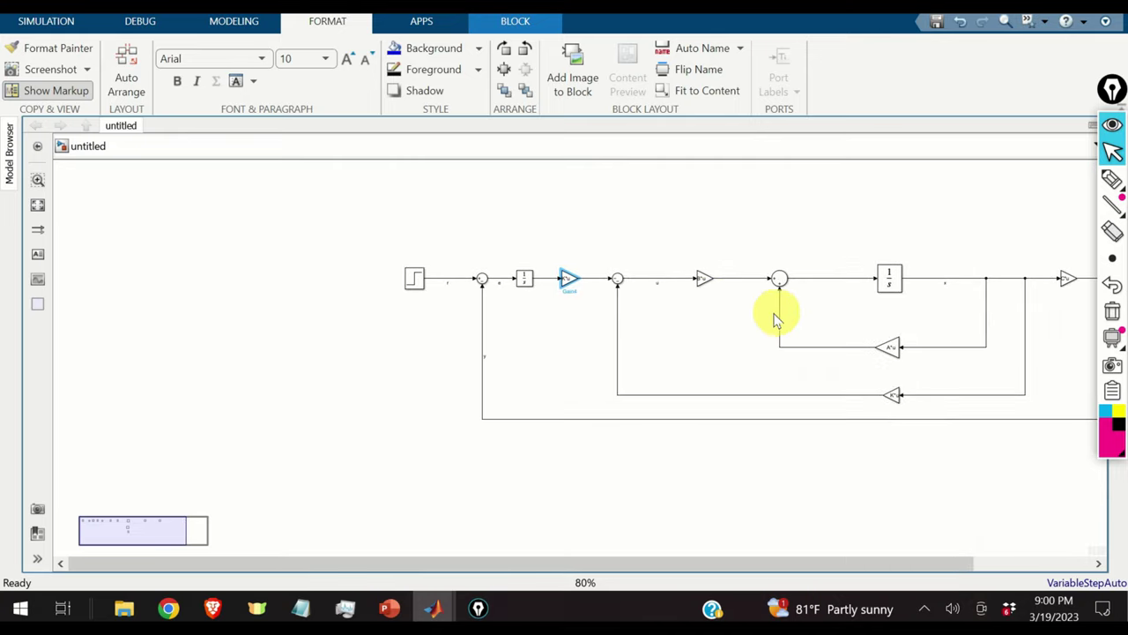
scroll(654, 326, "right", 3)
scroll(571, 327, "right", 1)
scroll(609, 305, "up", 2)
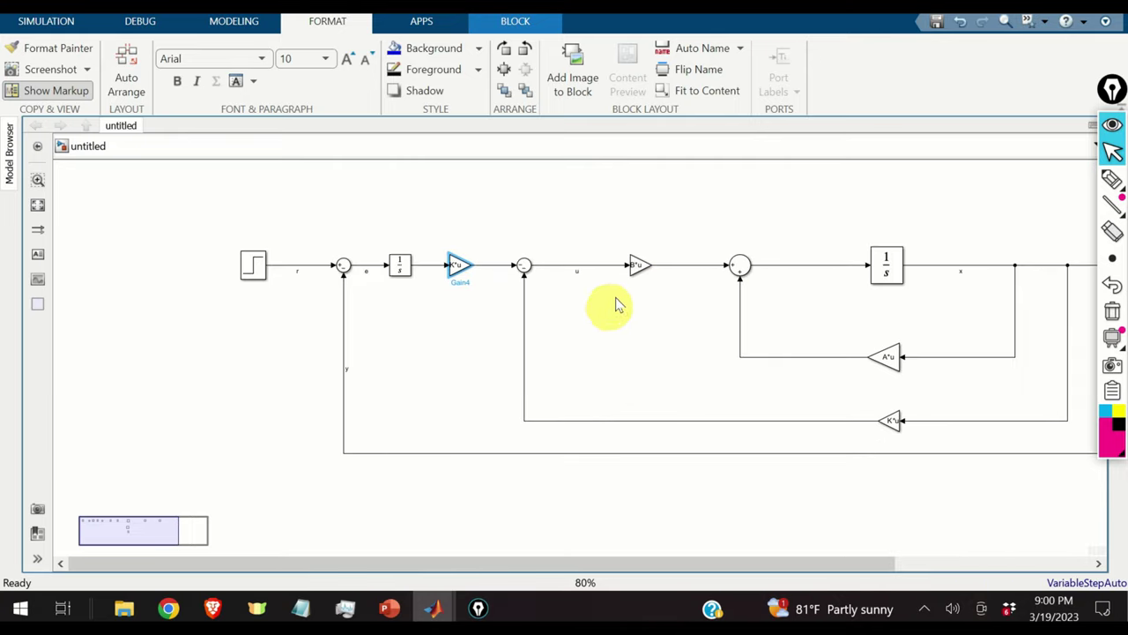
double_click(635, 266)
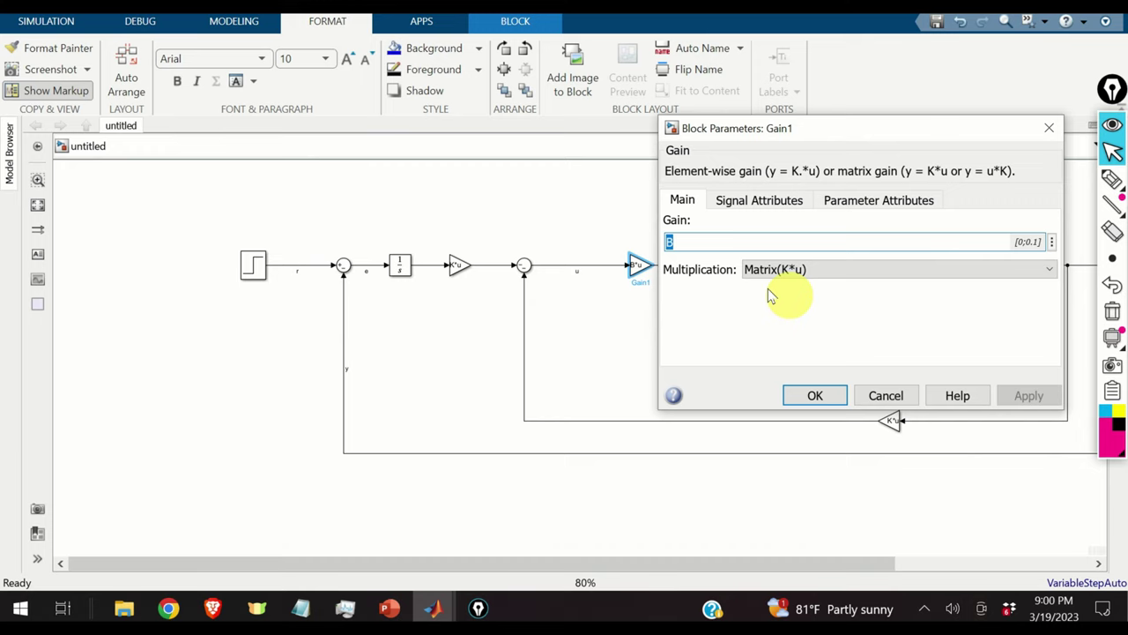
left_click(815, 396)
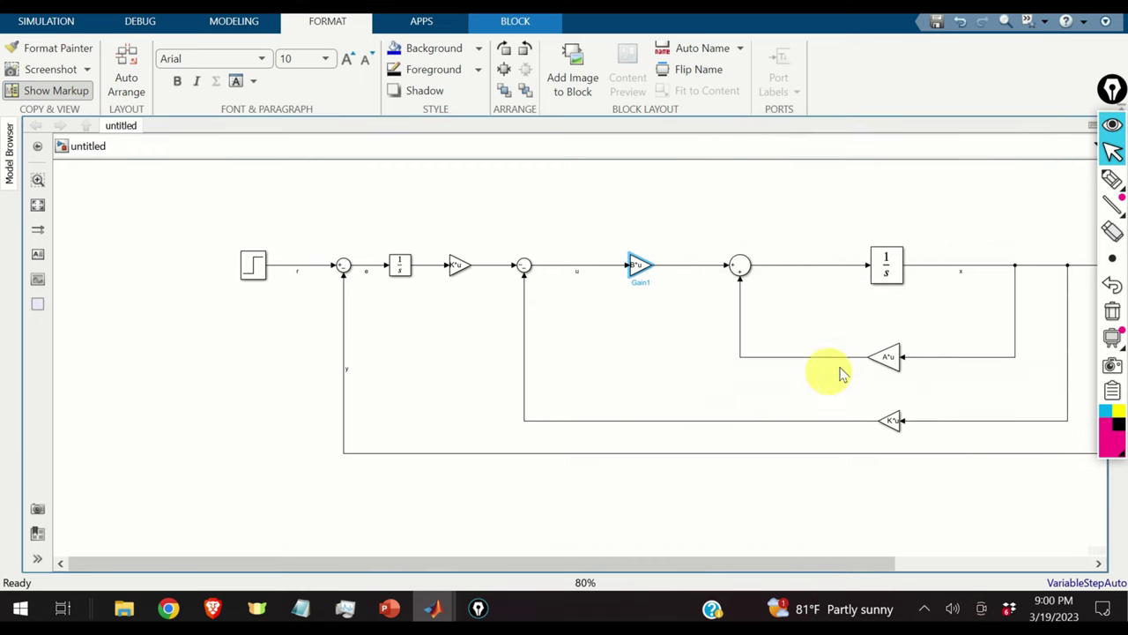
scroll(735, 371, "right", 3)
double_click(707, 364)
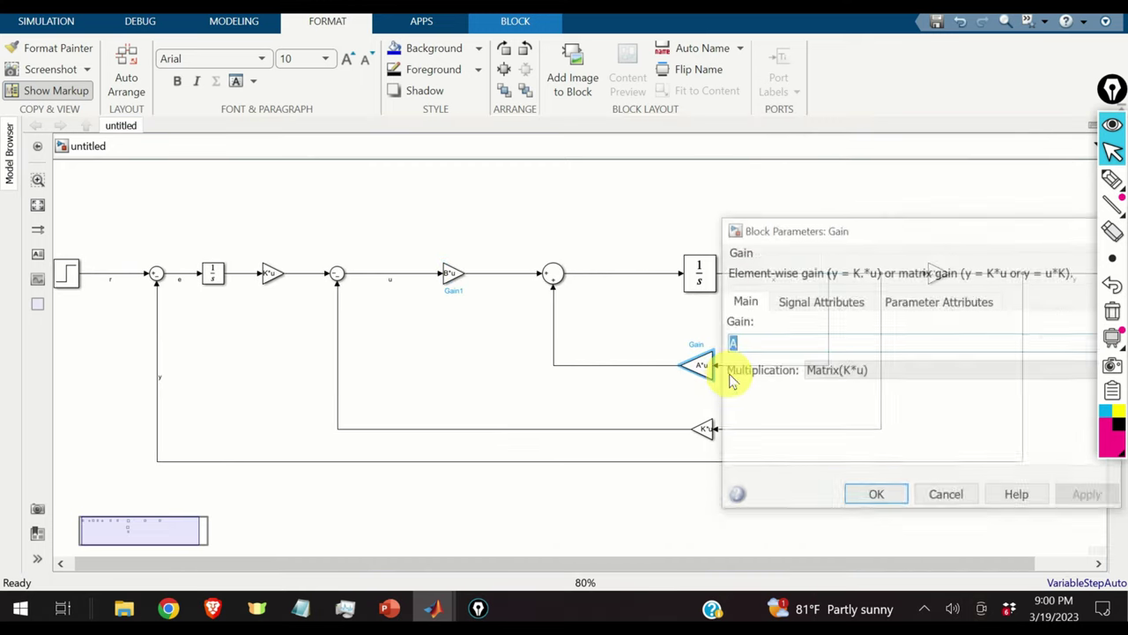
left_click(875, 497)
double_click(705, 437)
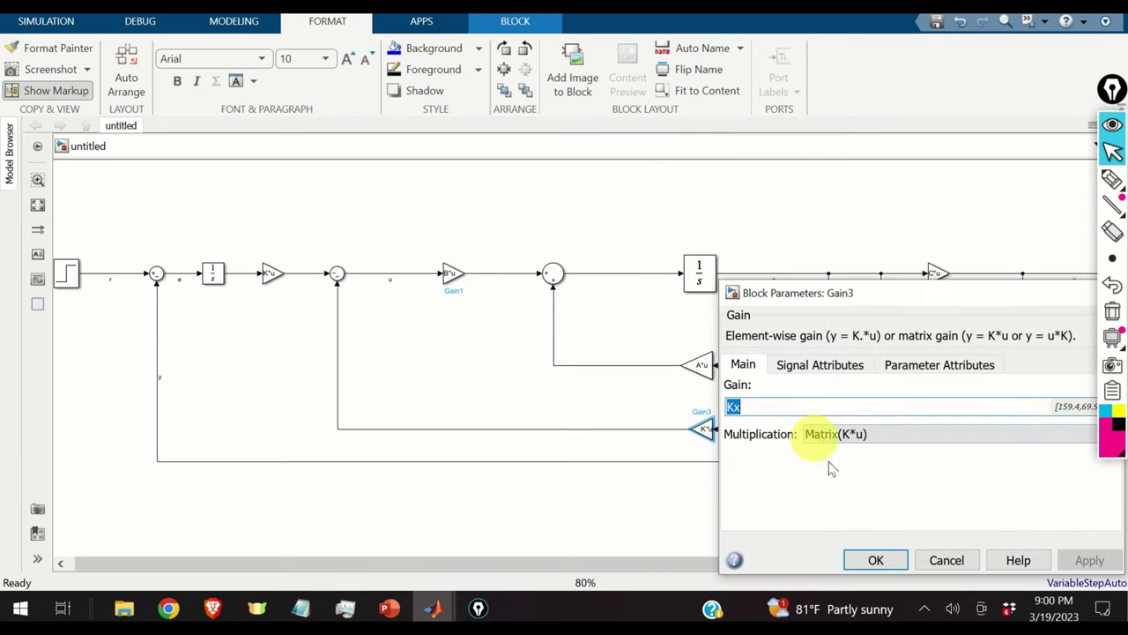
left_click(875, 560)
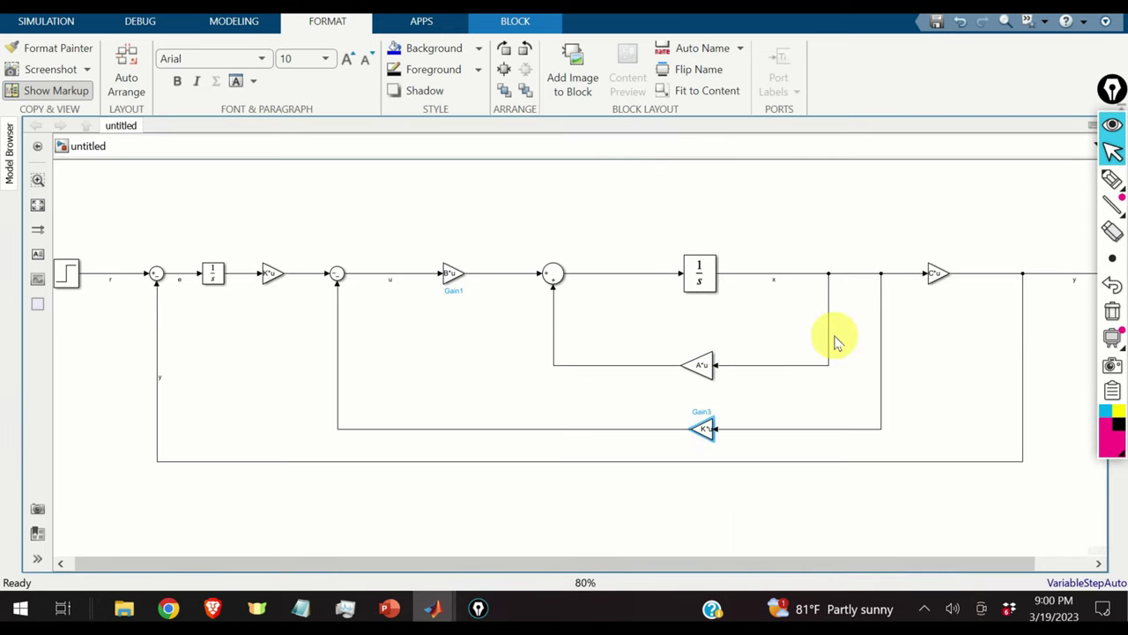
left_click_drag(916, 353, 873, 361)
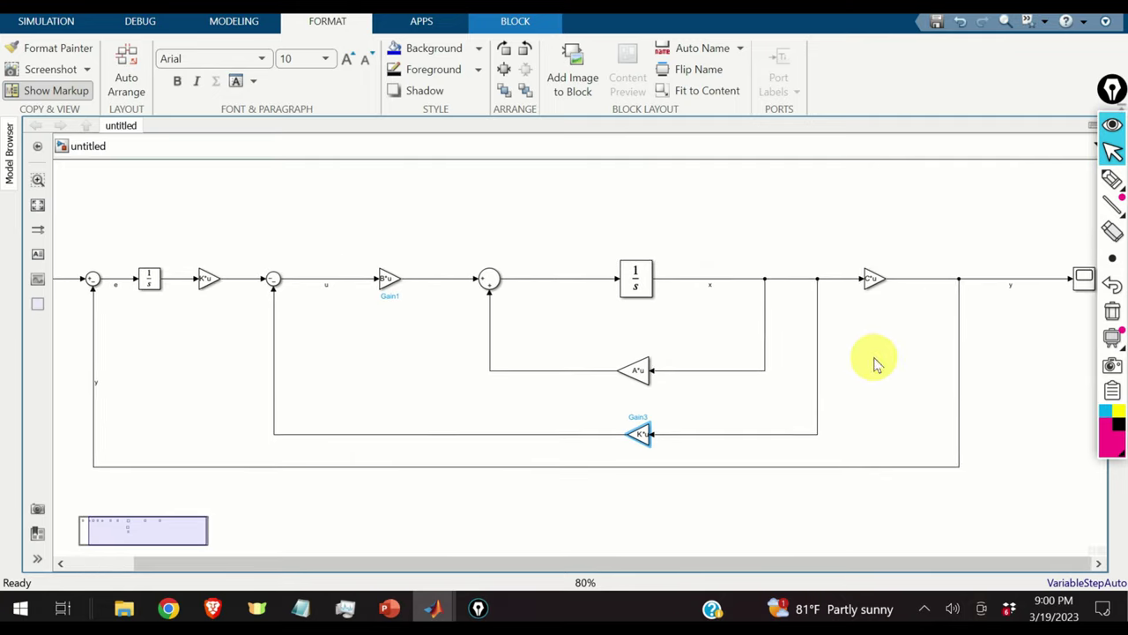
left_click(49, 21)
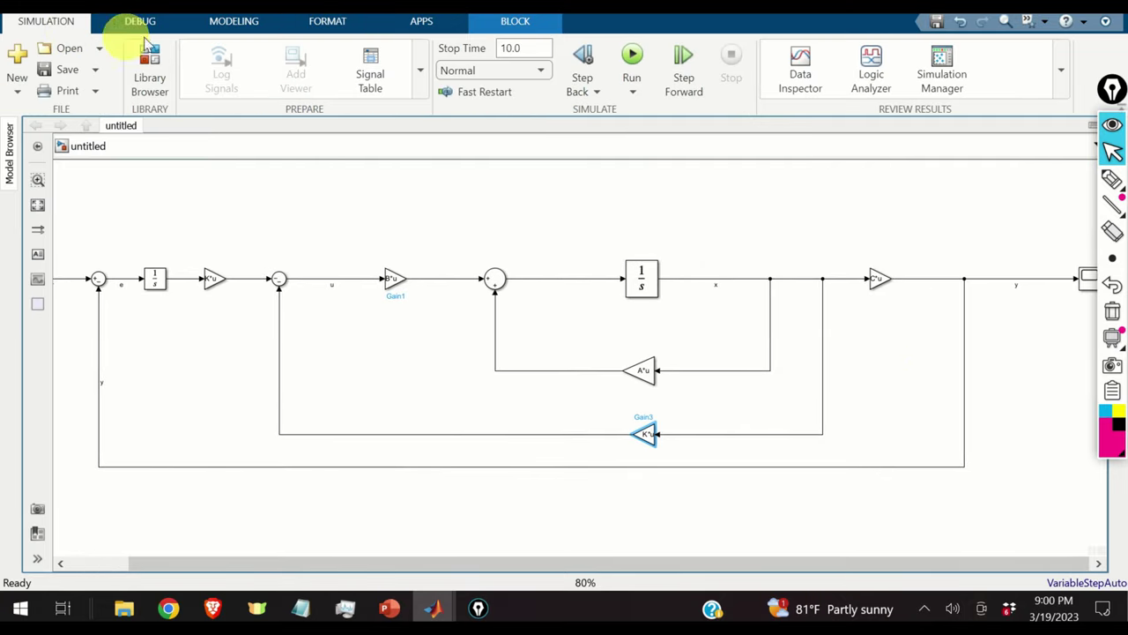
- Run the simulation and view y in the Scope, rising to 1 by about 4 s, then close it
left_click(633, 56)
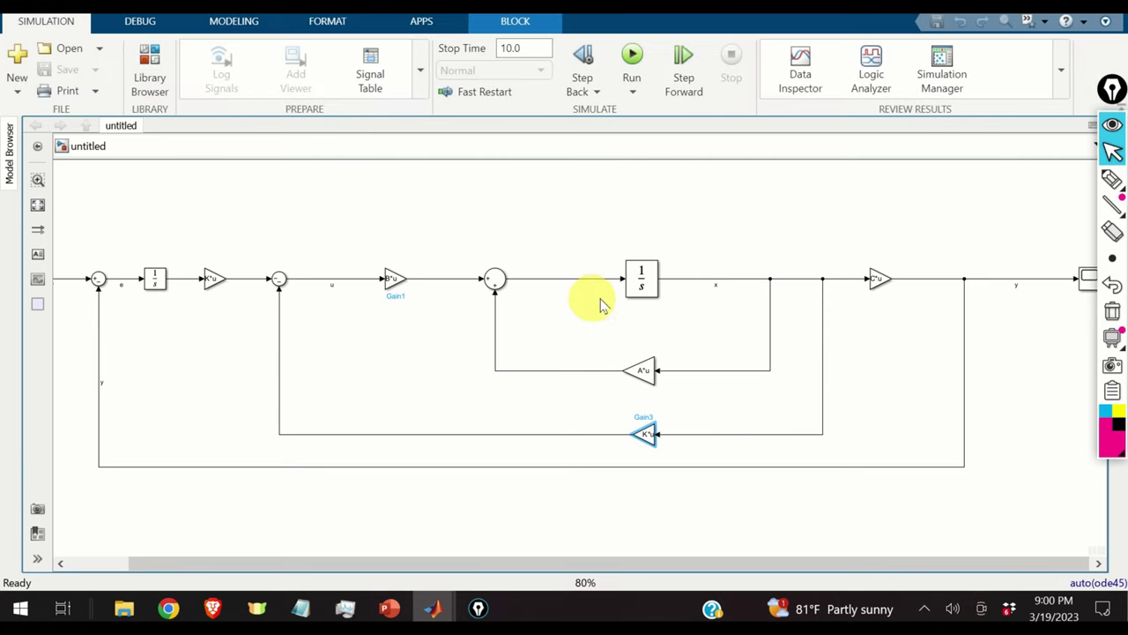
left_click_drag(1005, 327, 839, 333)
scroll(855, 318, "right", 1)
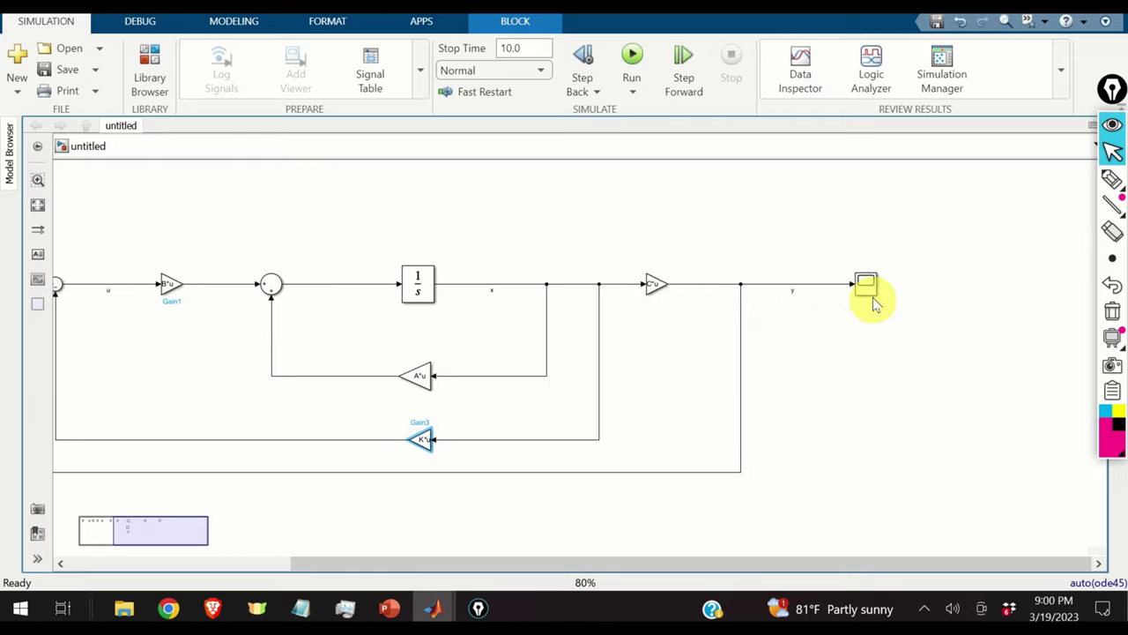
left_click(867, 283)
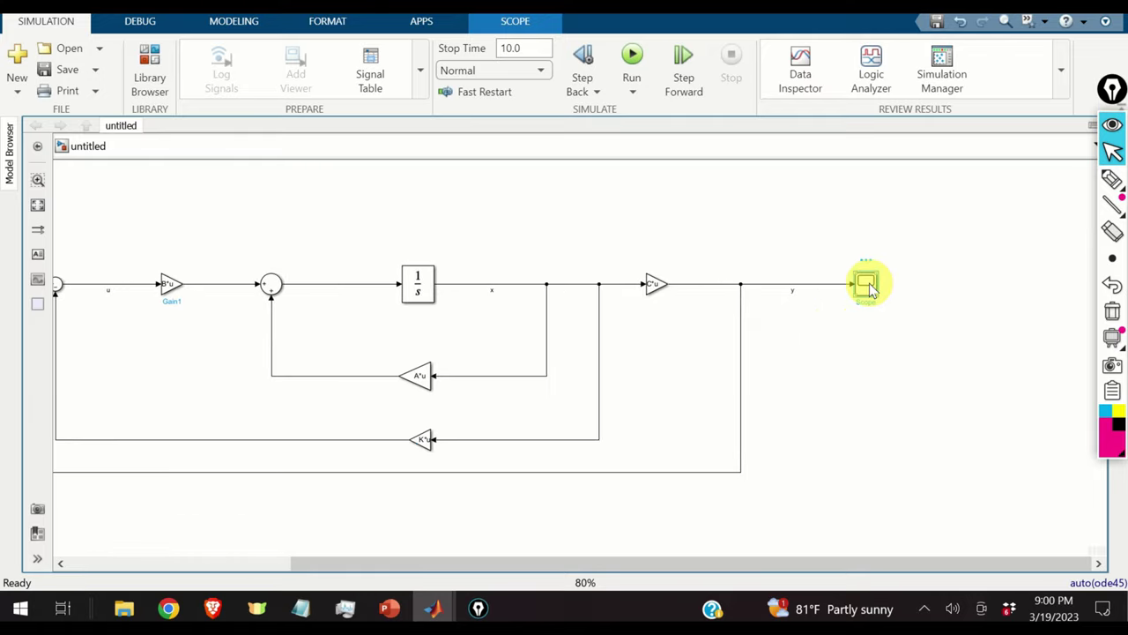
double_click(866, 284)
left_click(504, 301)
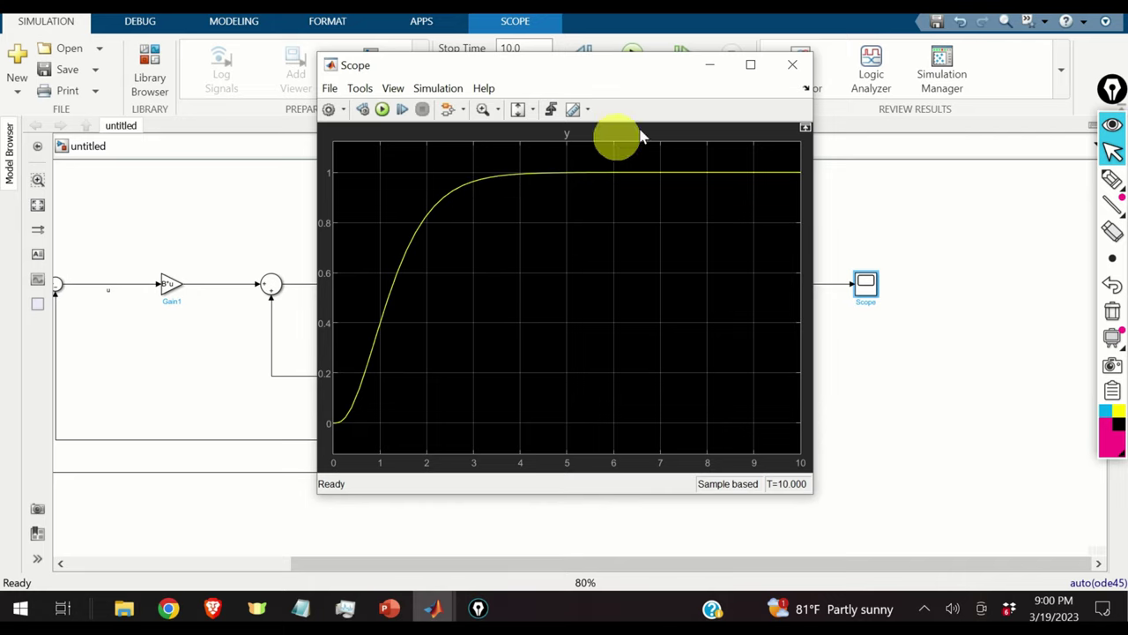
left_click(792, 64)
left_click_drag(235, 250, 575, 252)
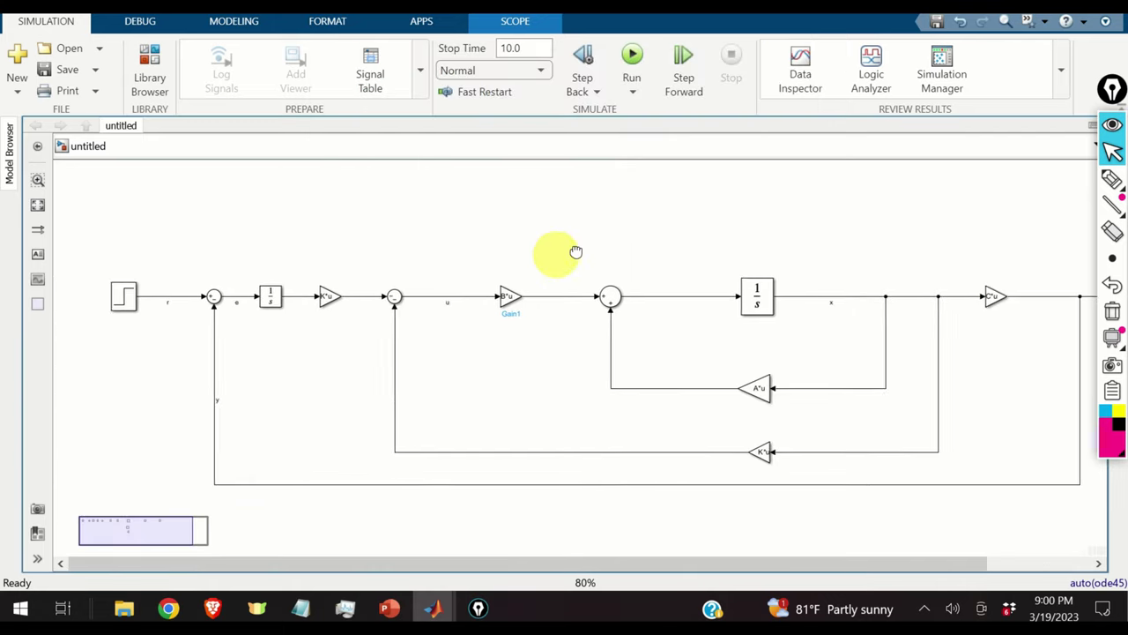
- Change the Step block's final value from 1 to 5
left_click(401, 282)
scroll(399, 295, "up", 2)
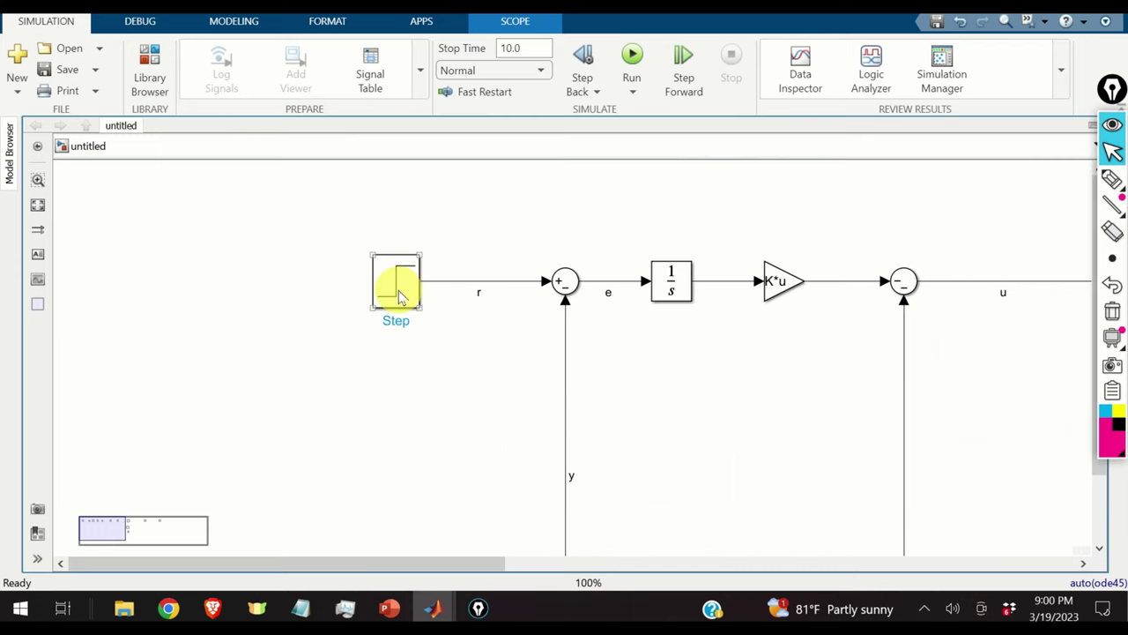
scroll(400, 297, "up", 2)
double_click(396, 280)
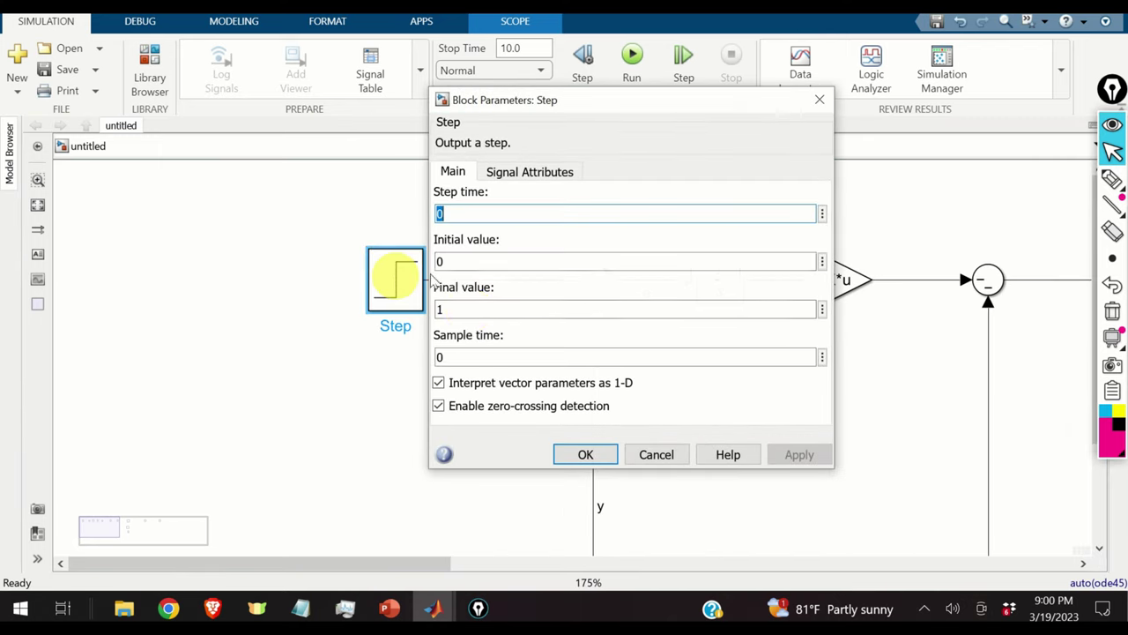
double_click(471, 311)
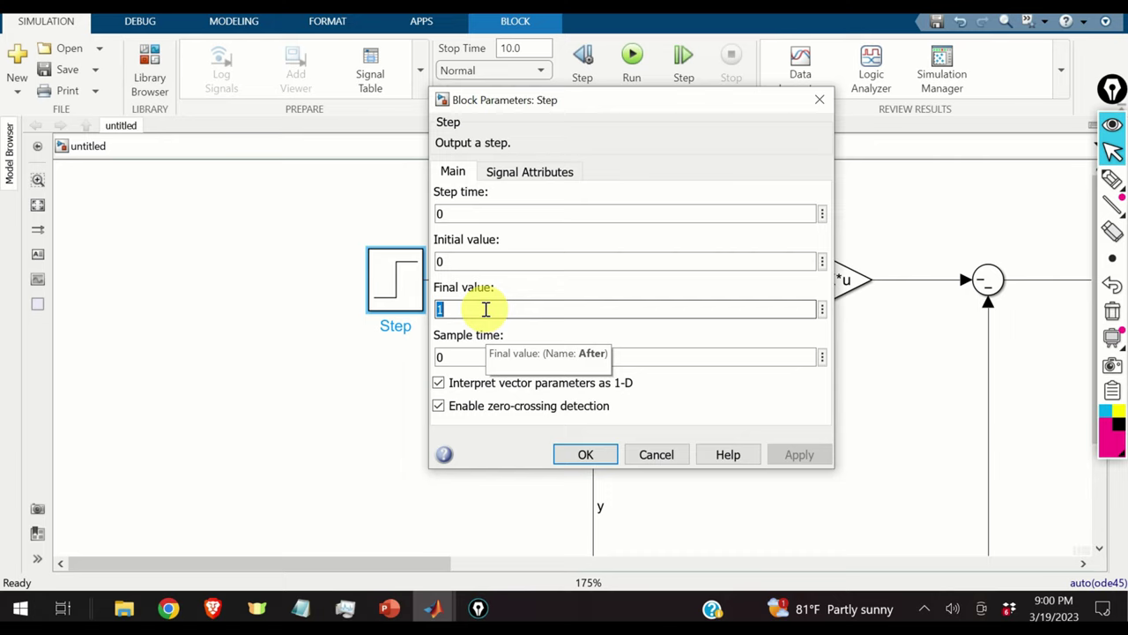
type("5")
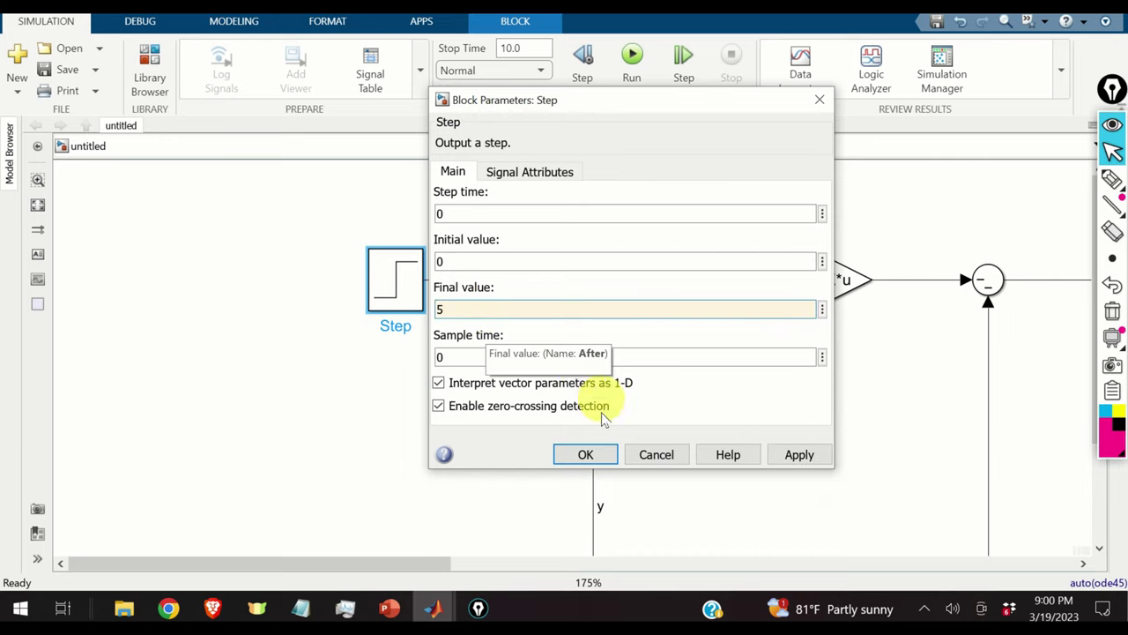
left_click(584, 454)
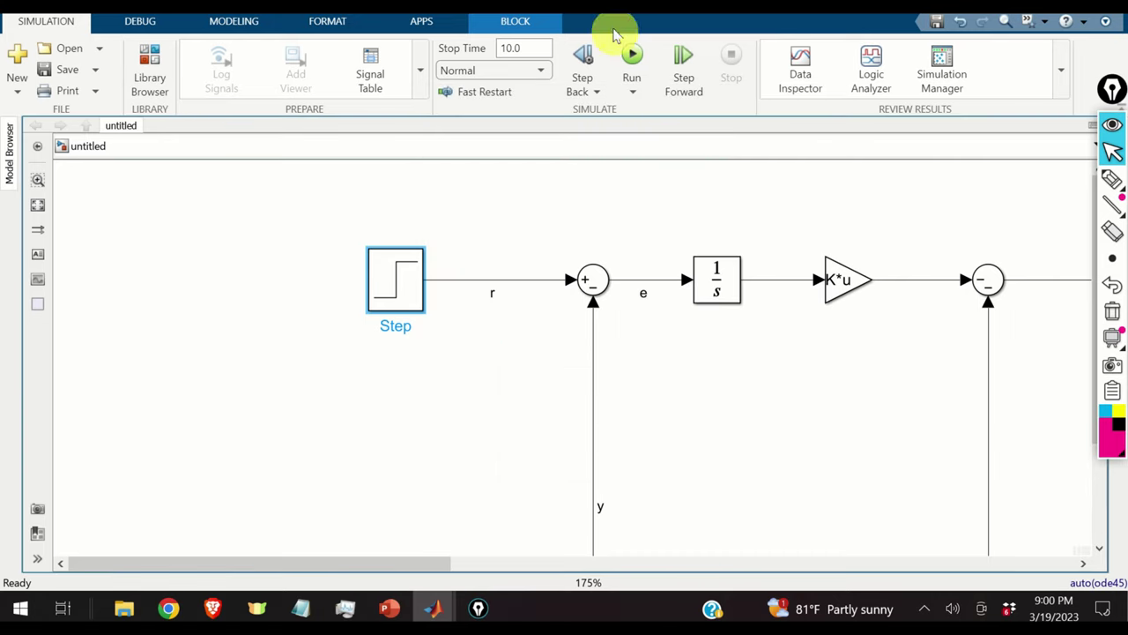
- Rerun the simulation and open the Scope to see y settle at 5
left_click(633, 58)
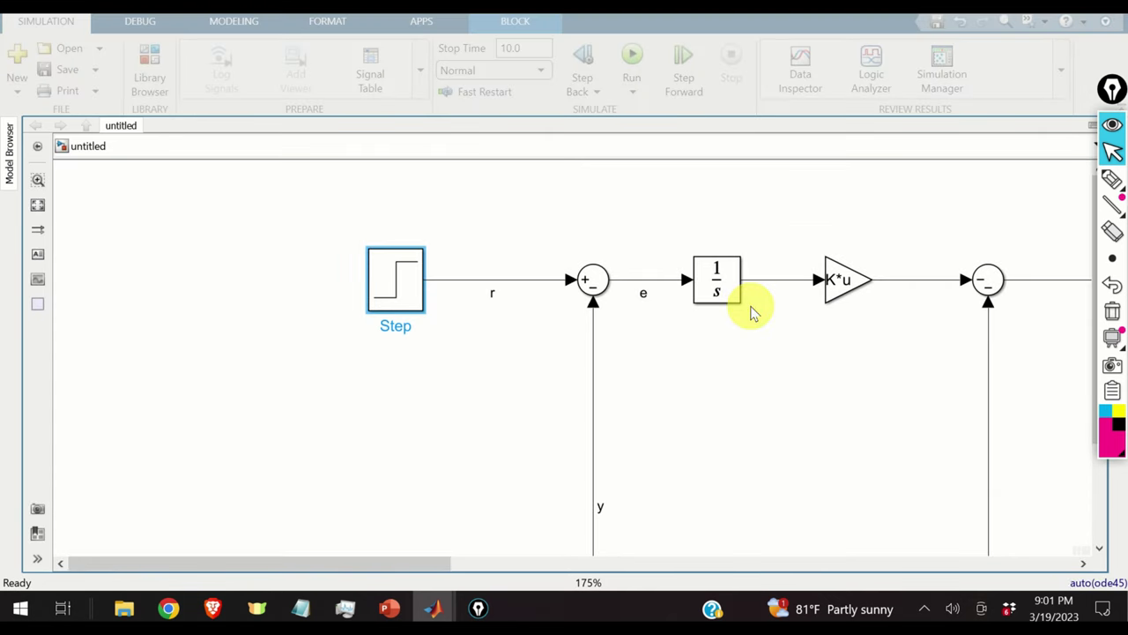
scroll(805, 297, "down", 6)
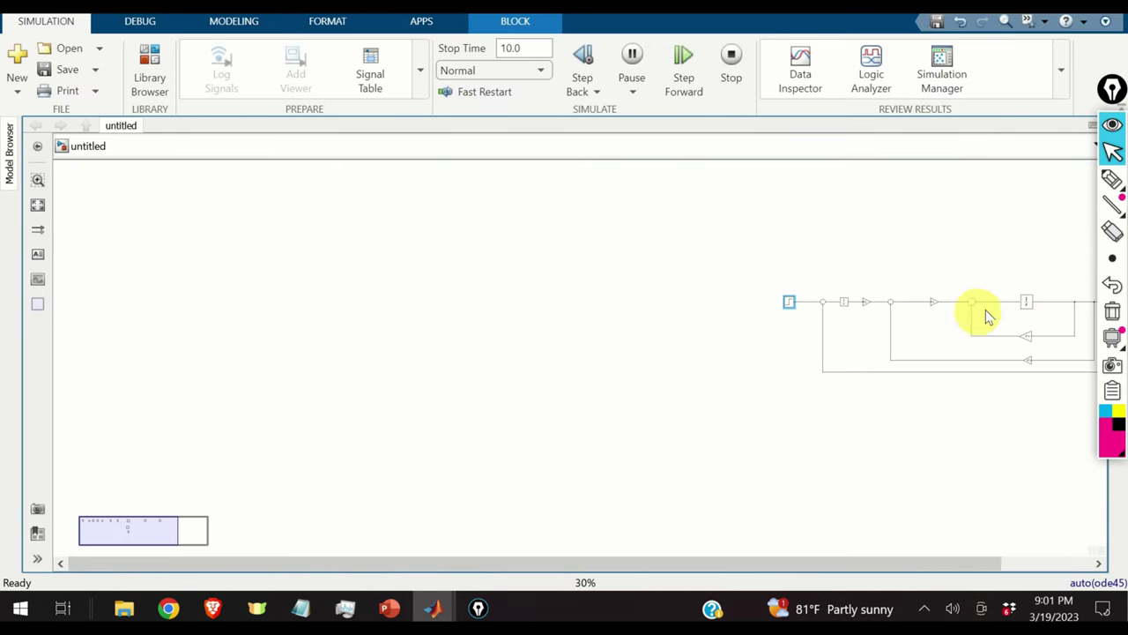
left_click_drag(977, 312, 699, 336)
scroll(771, 312, "up", 5)
left_click(539, 350)
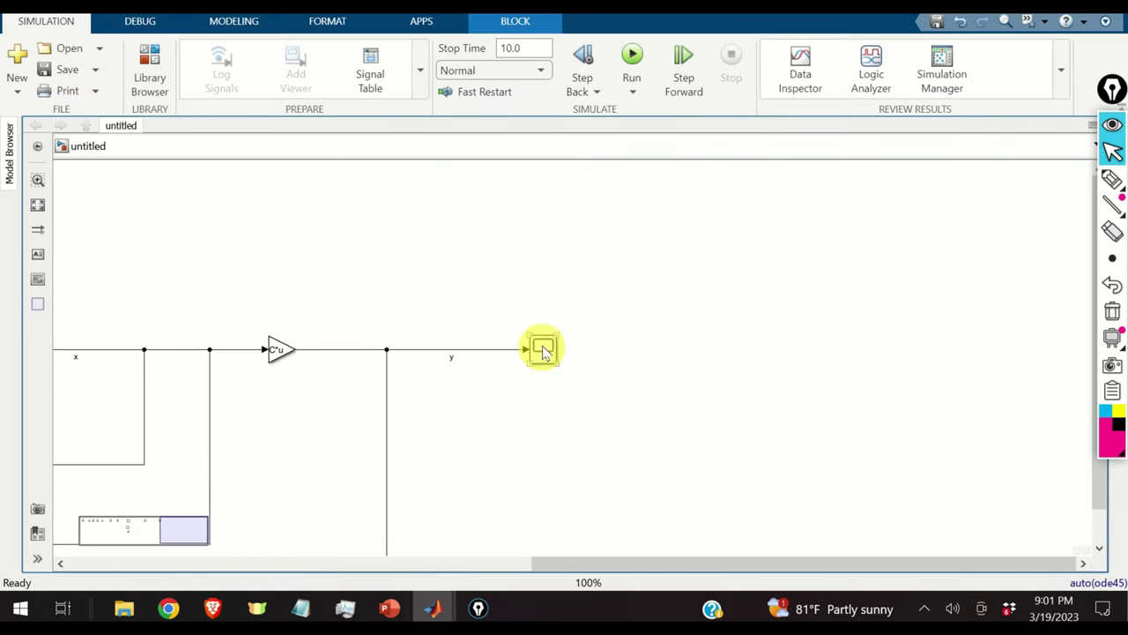
double_click(544, 352)
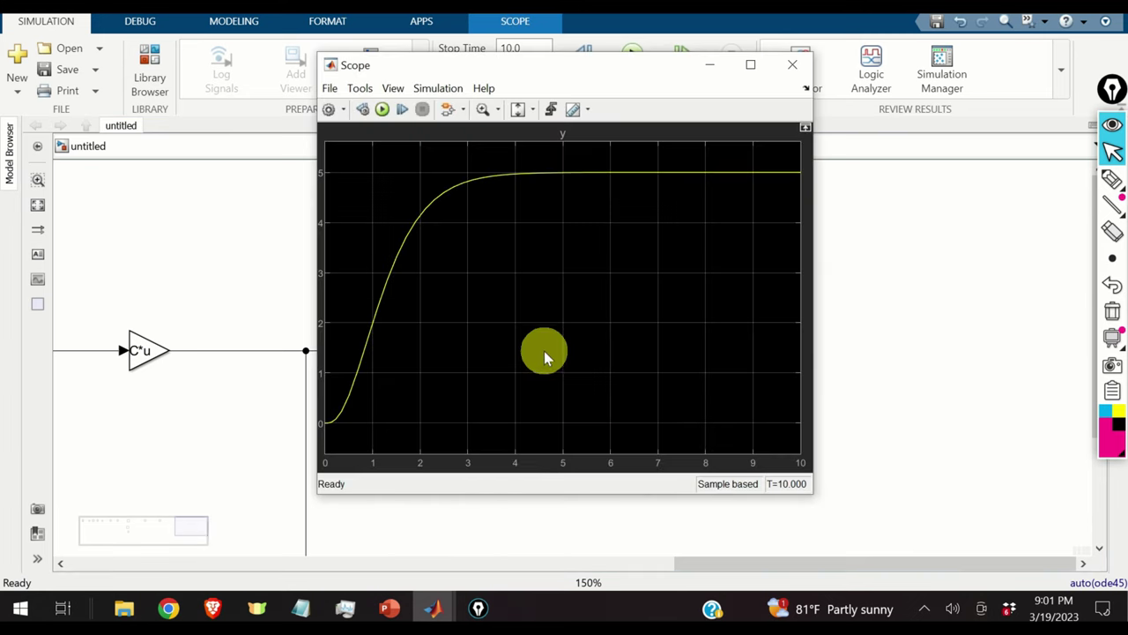